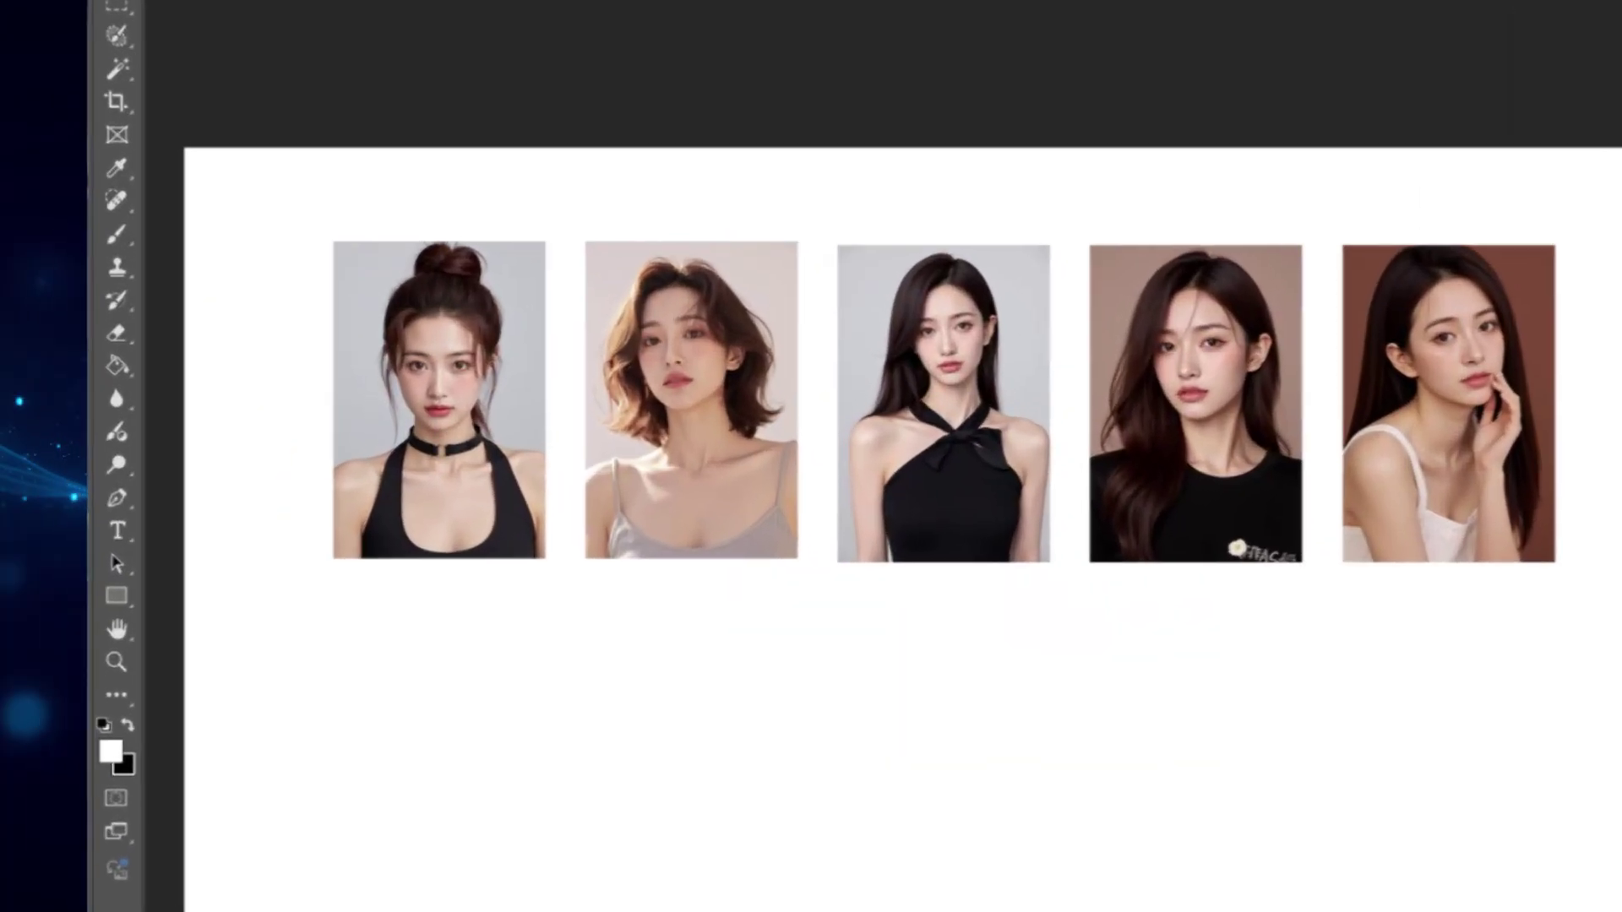
Run SD-PPP for a 3D chibi of the first portrait, then a watercolor prompt on the second.
left_click(439, 399)
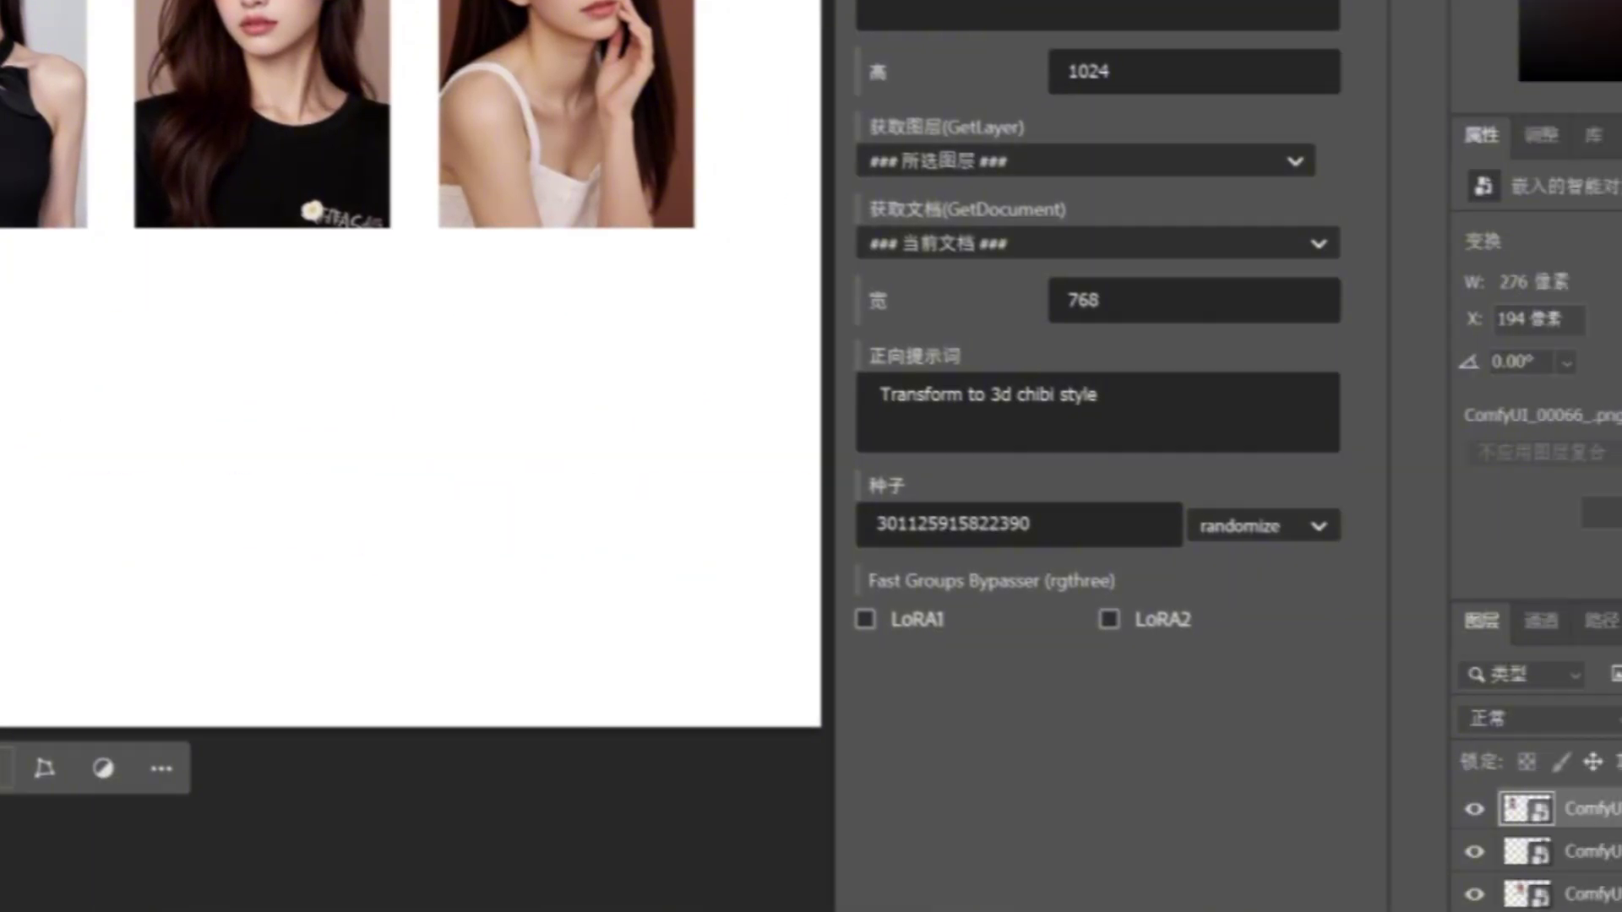
left_click(1293, 270)
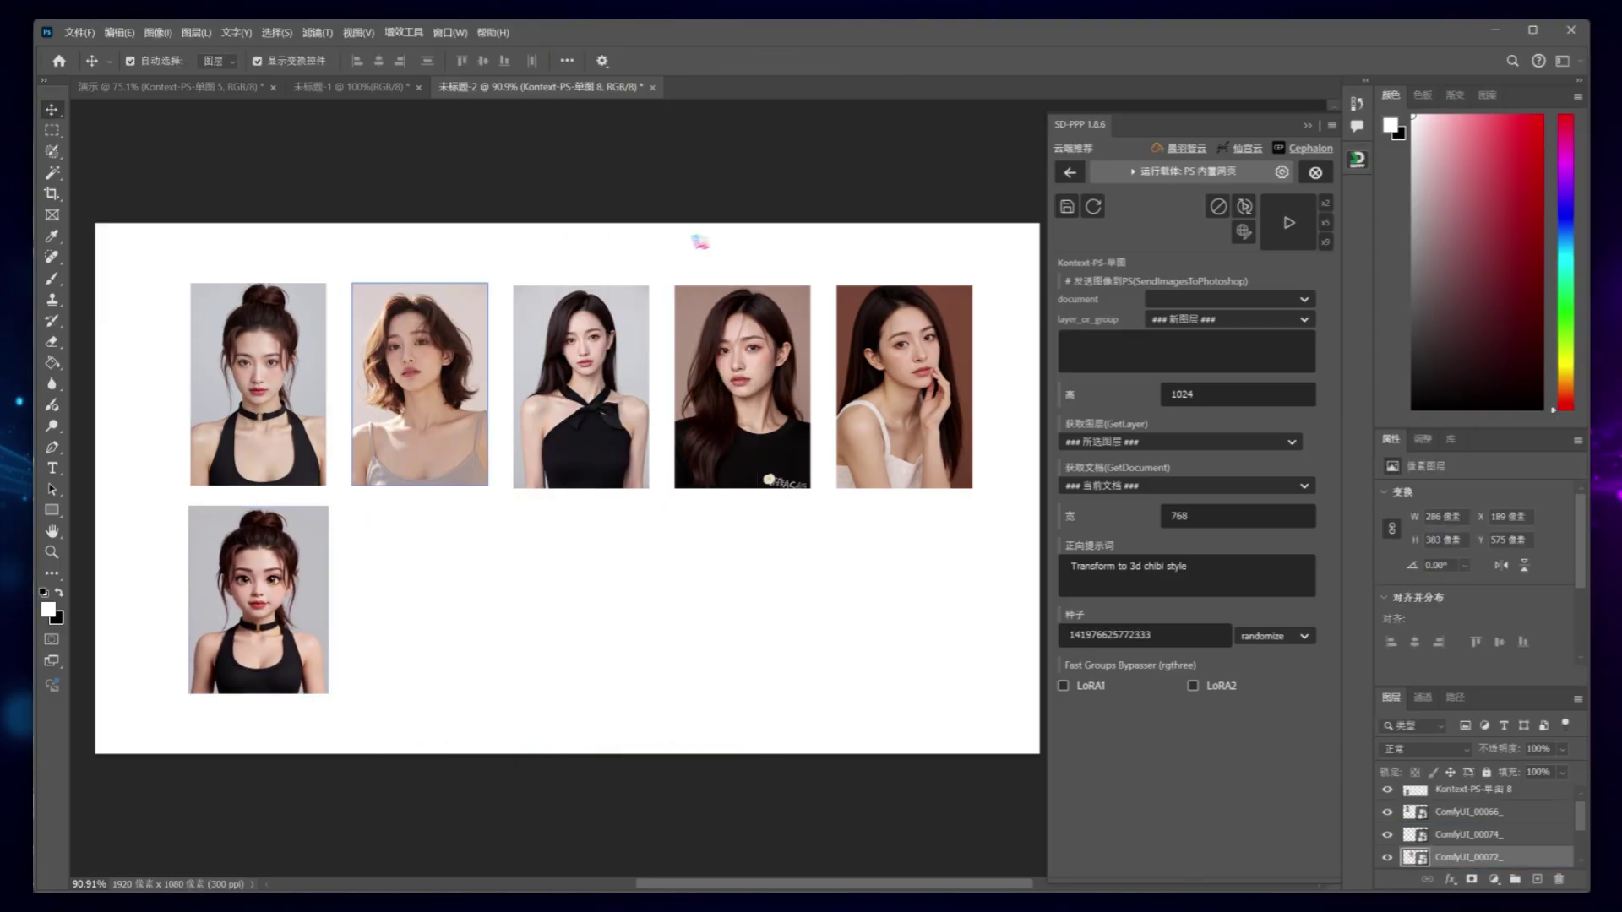
left_click(444, 359)
left_click(1217, 567)
key("ctrl+a")
type("Transform to watercolor painting style, while maintaining composition unchanged")
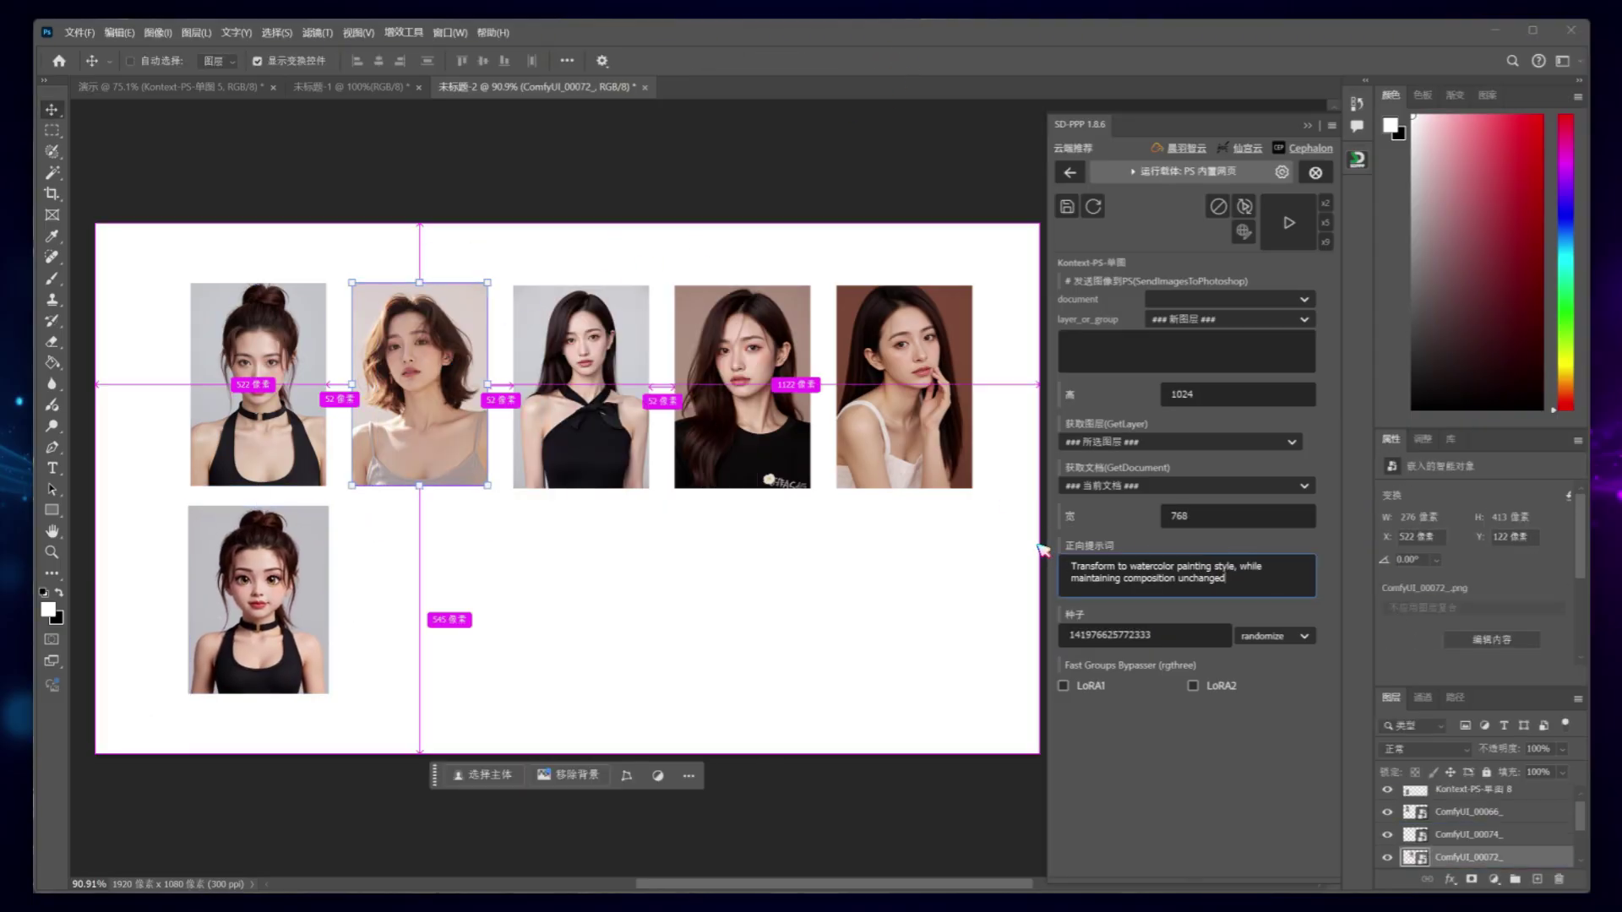
left_click(1309, 216)
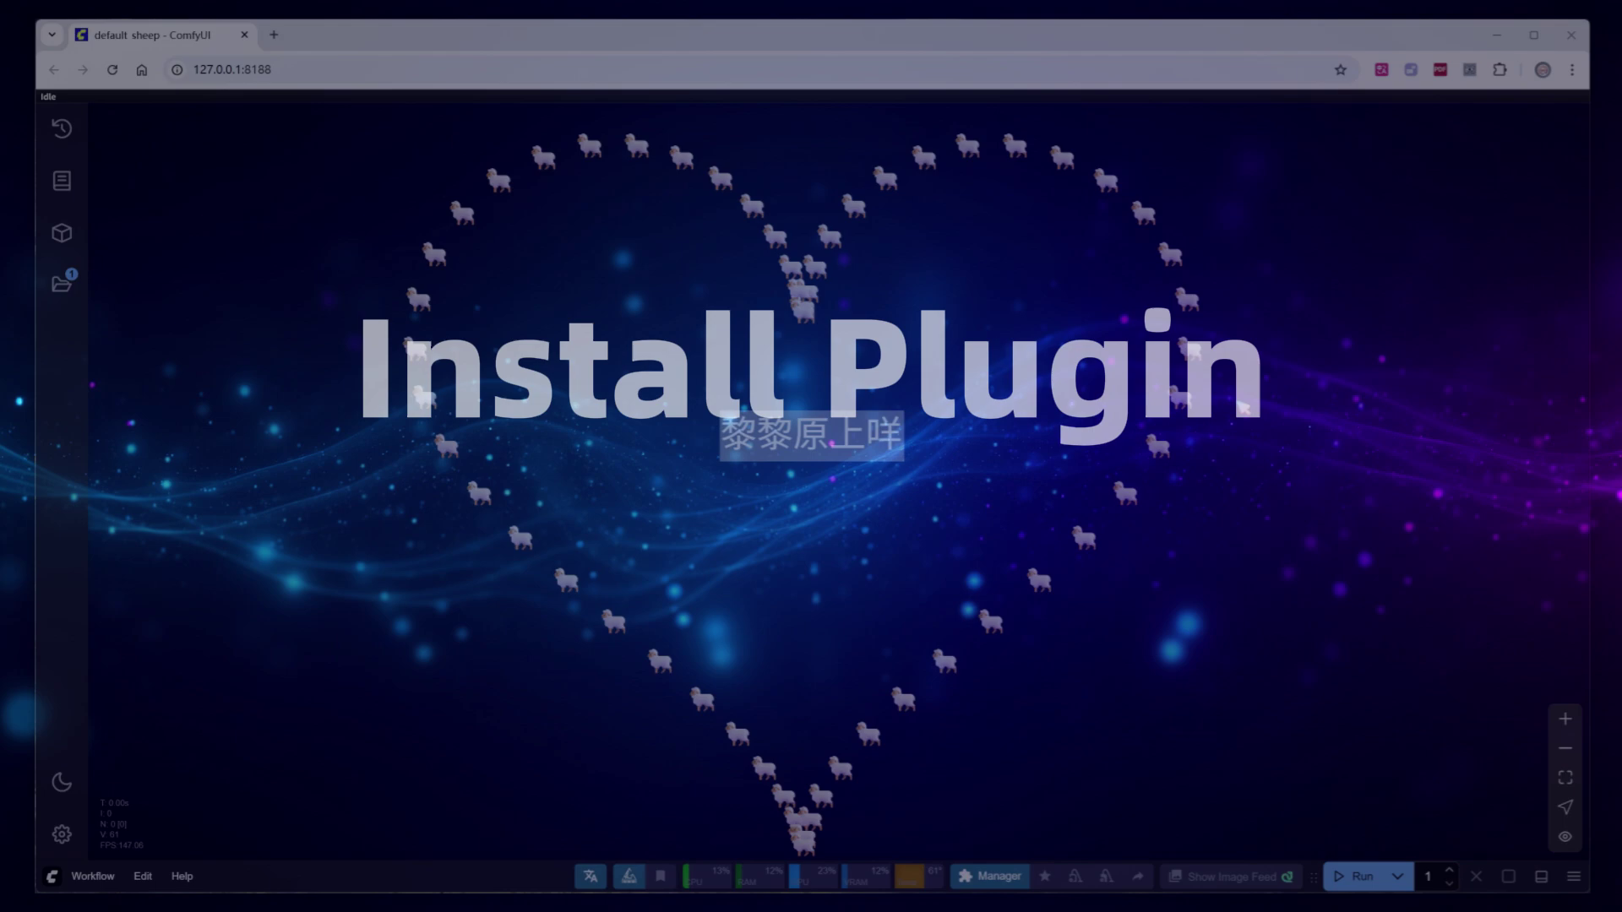
Search the Custom Nodes Manager for 'ppp'.
left_click(990, 876)
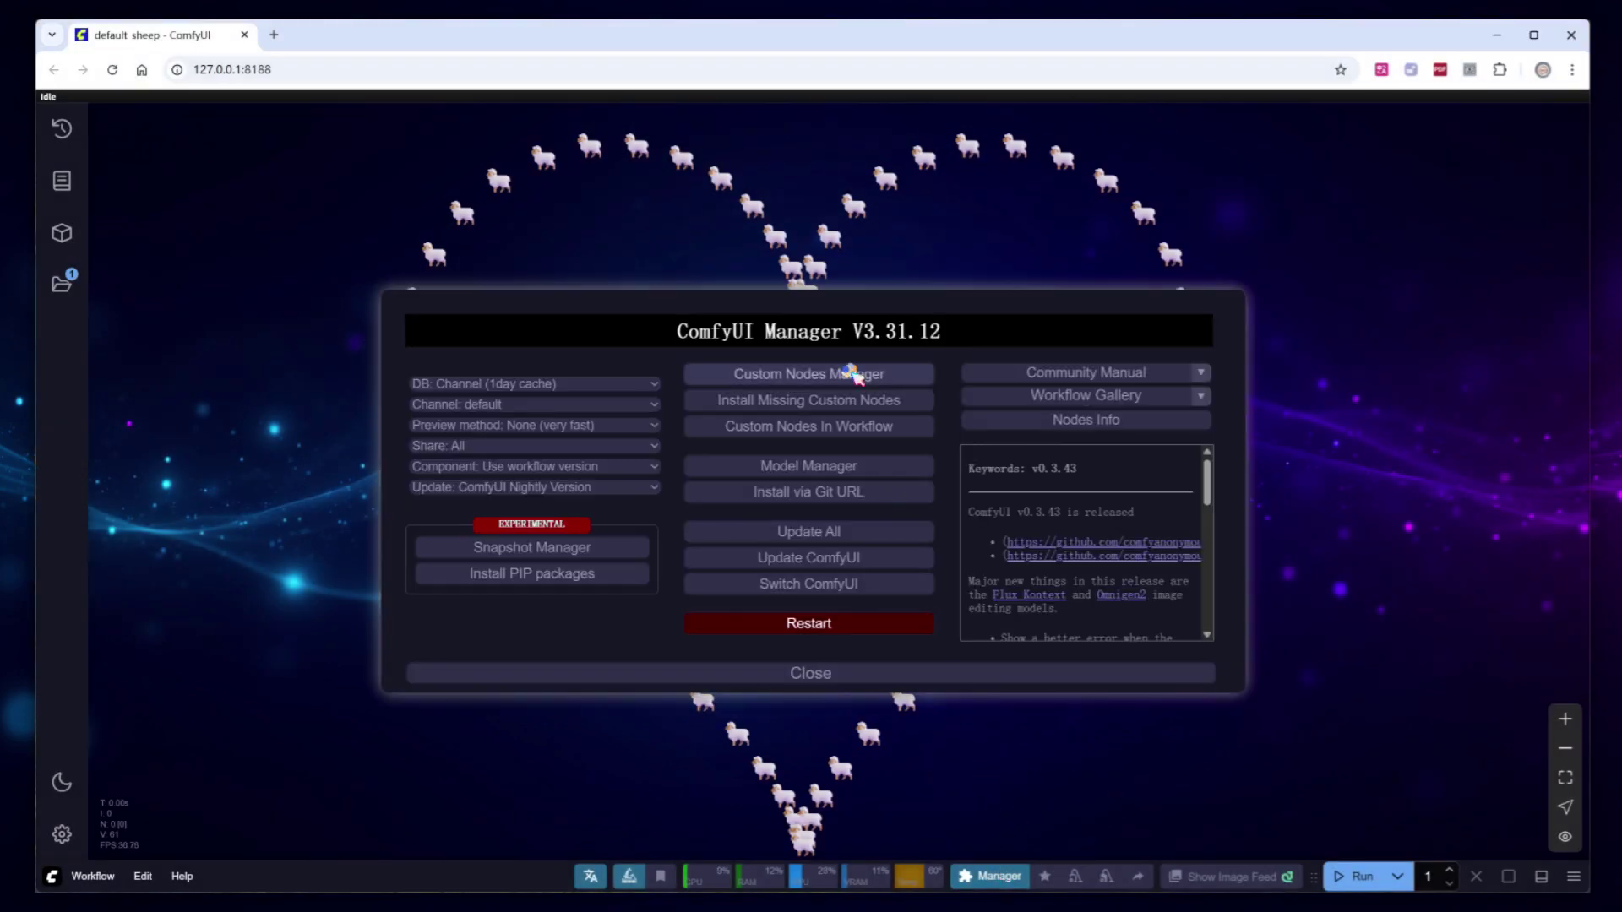
left_click(853, 375)
left_click(466, 213)
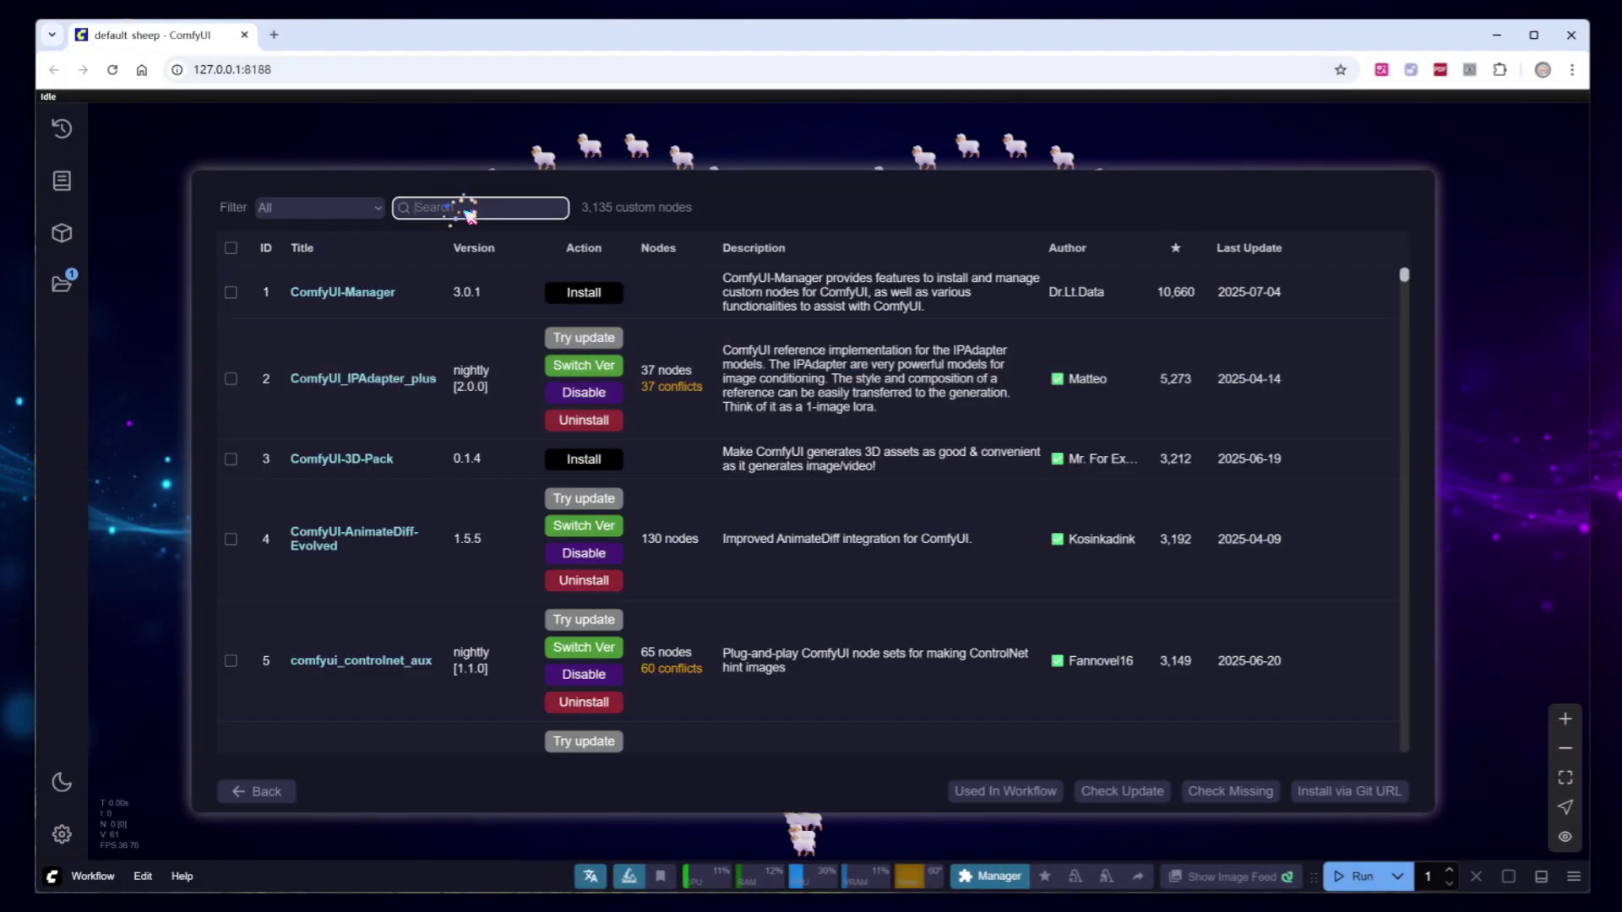
type("ppp")
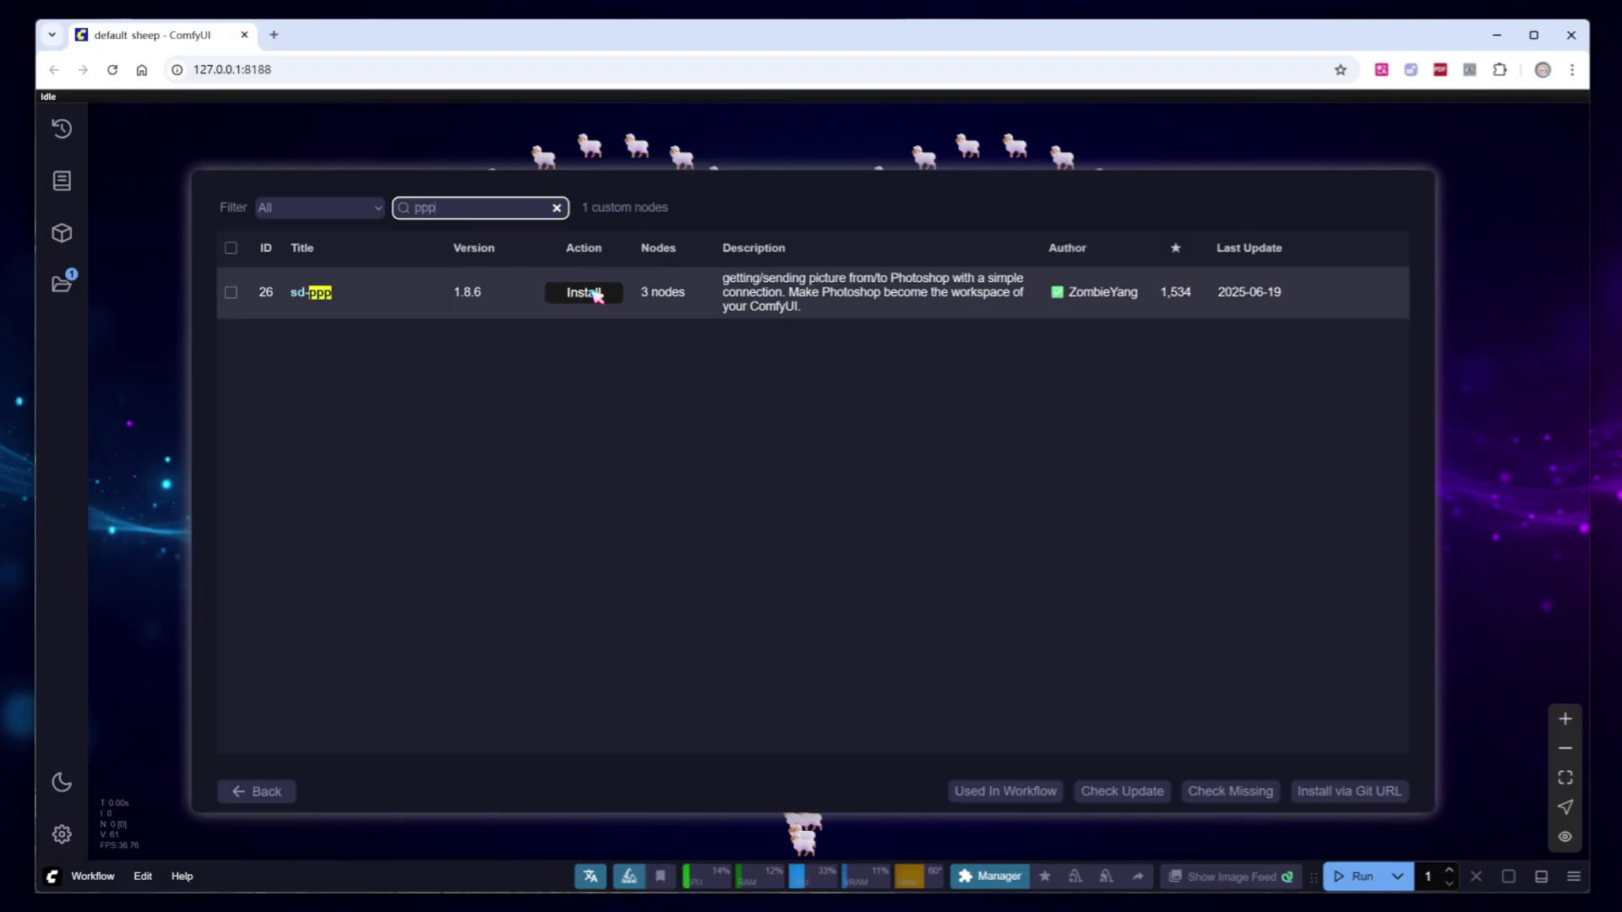
Install the nightly version of sd-ppp and restart ComfyUI.
left_click(595, 293)
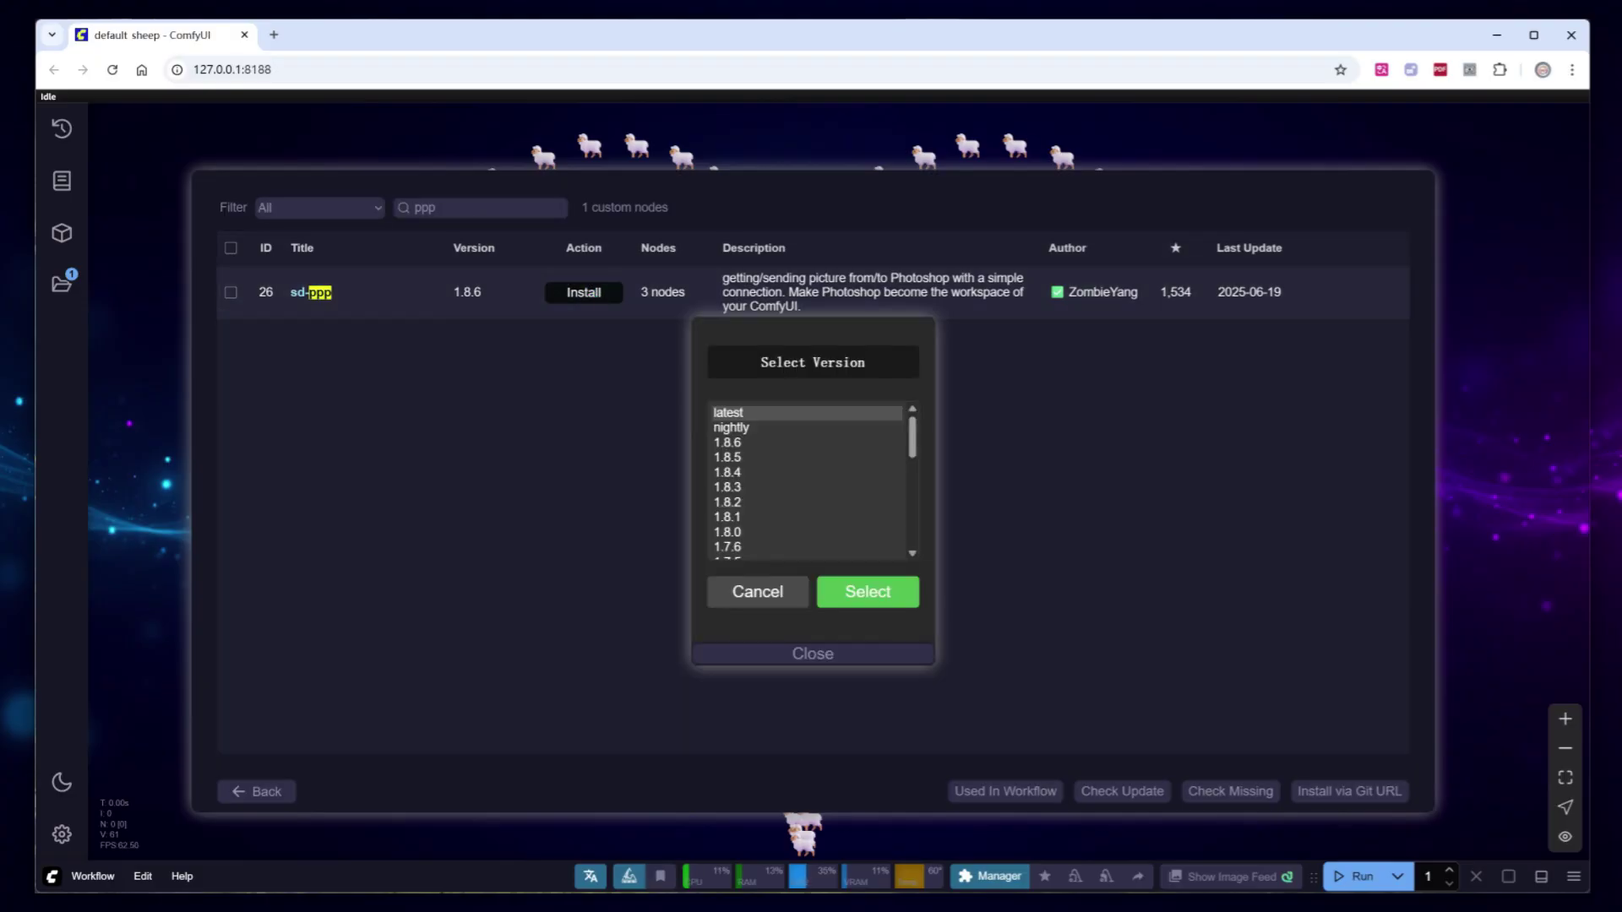
left_click(728, 428)
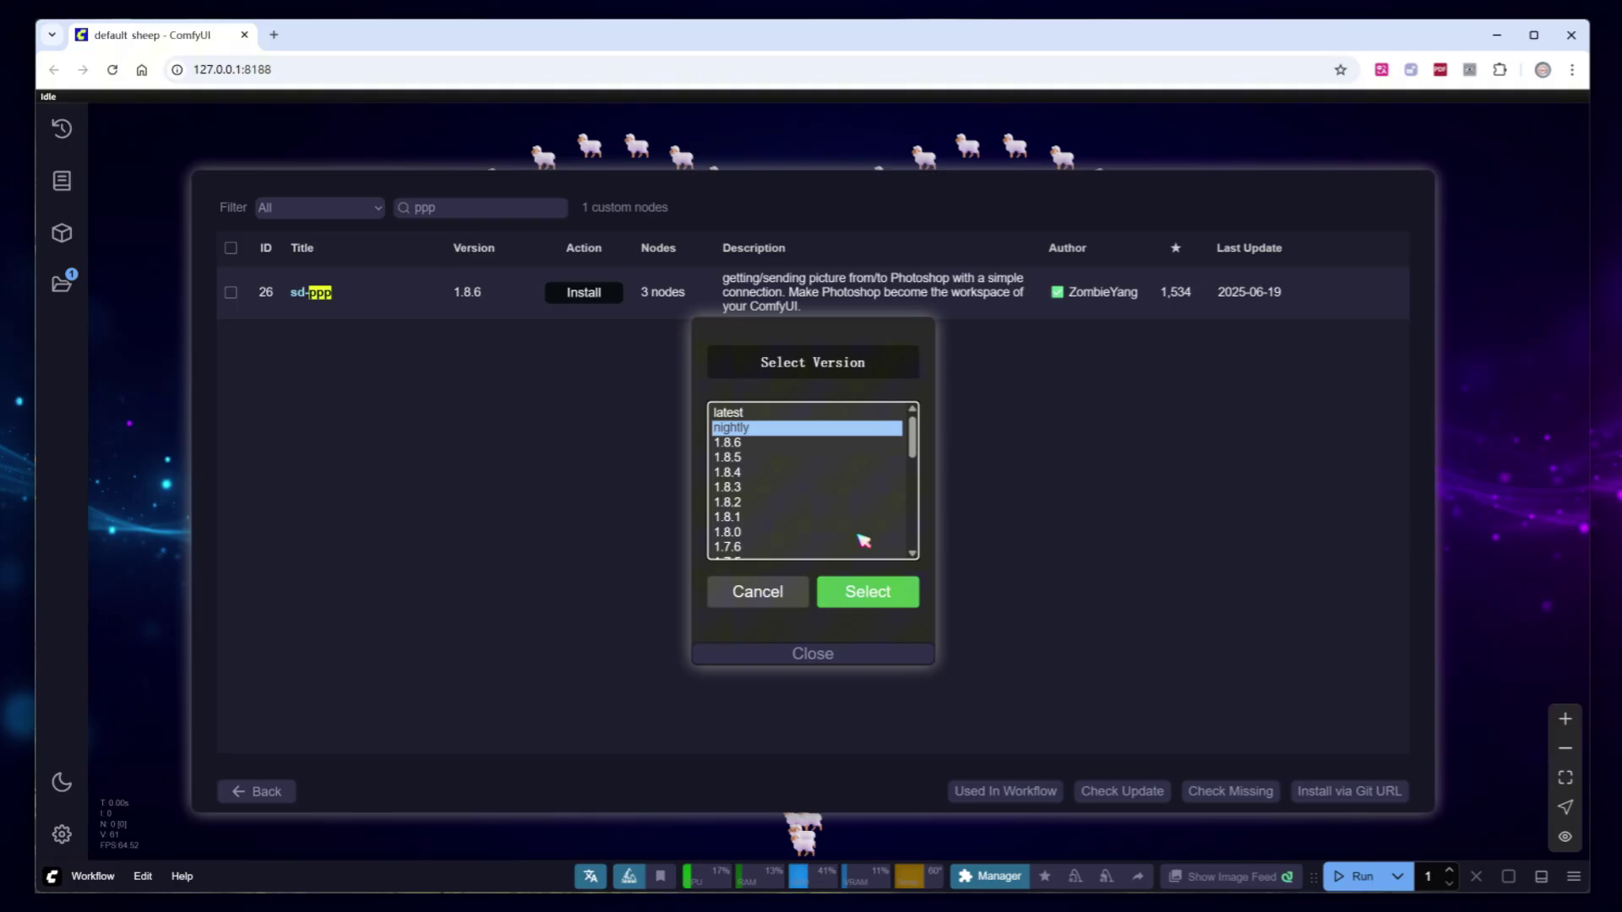
left_click(875, 600)
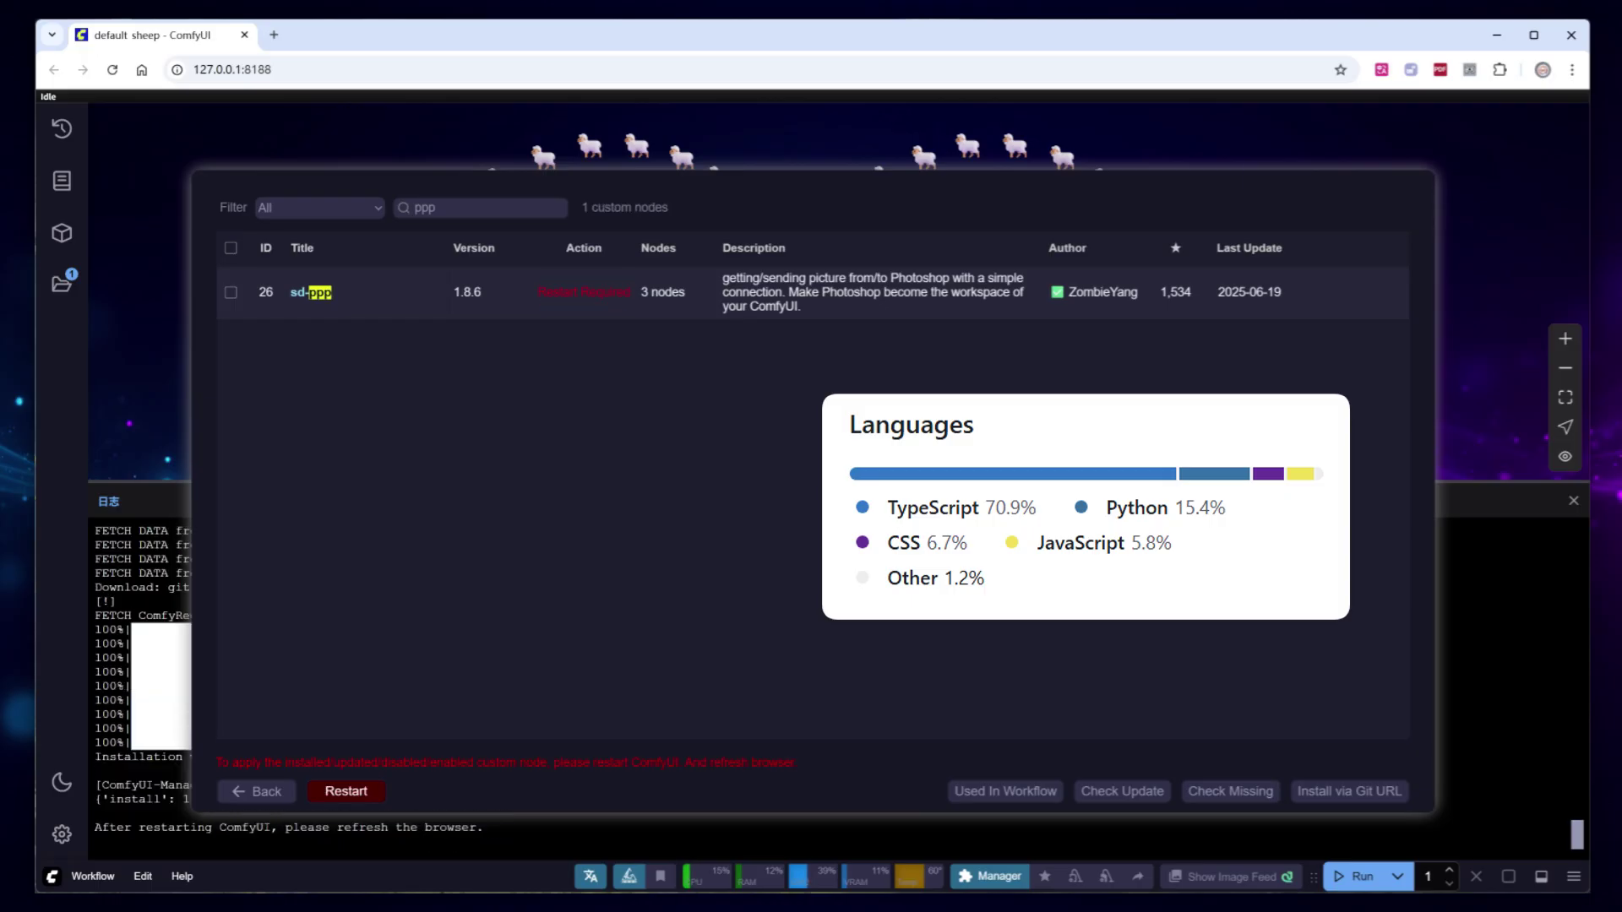
left_click(373, 791)
Confirm the restart and refresh, then download the Photoshop plugin from the SDPPP settings page.
left_click(900, 536)
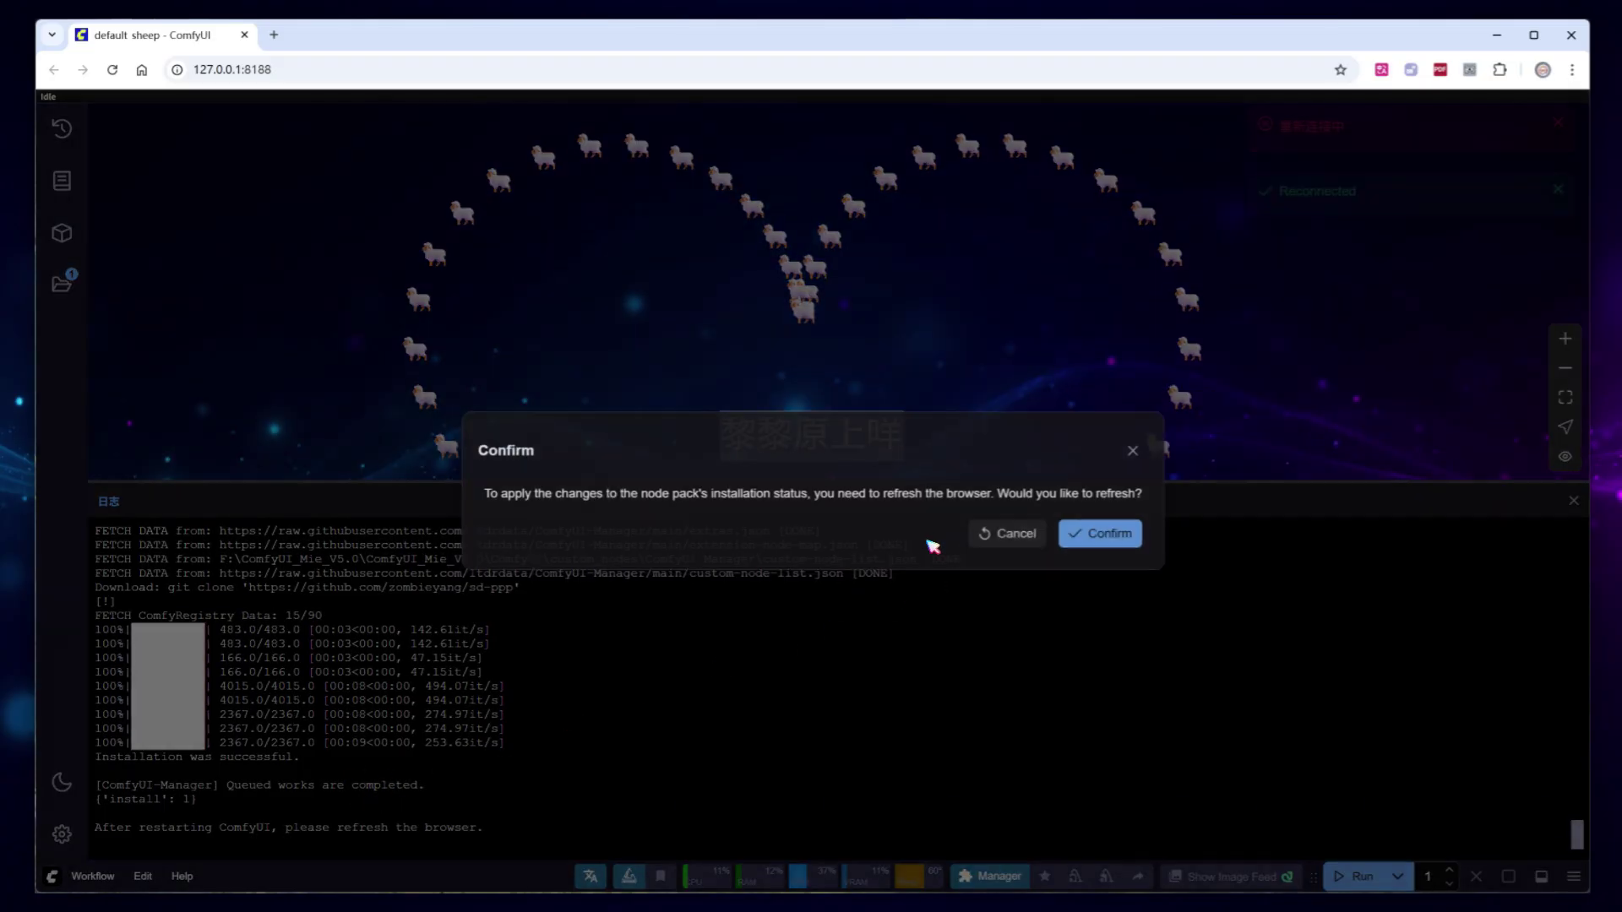
left_click(1107, 536)
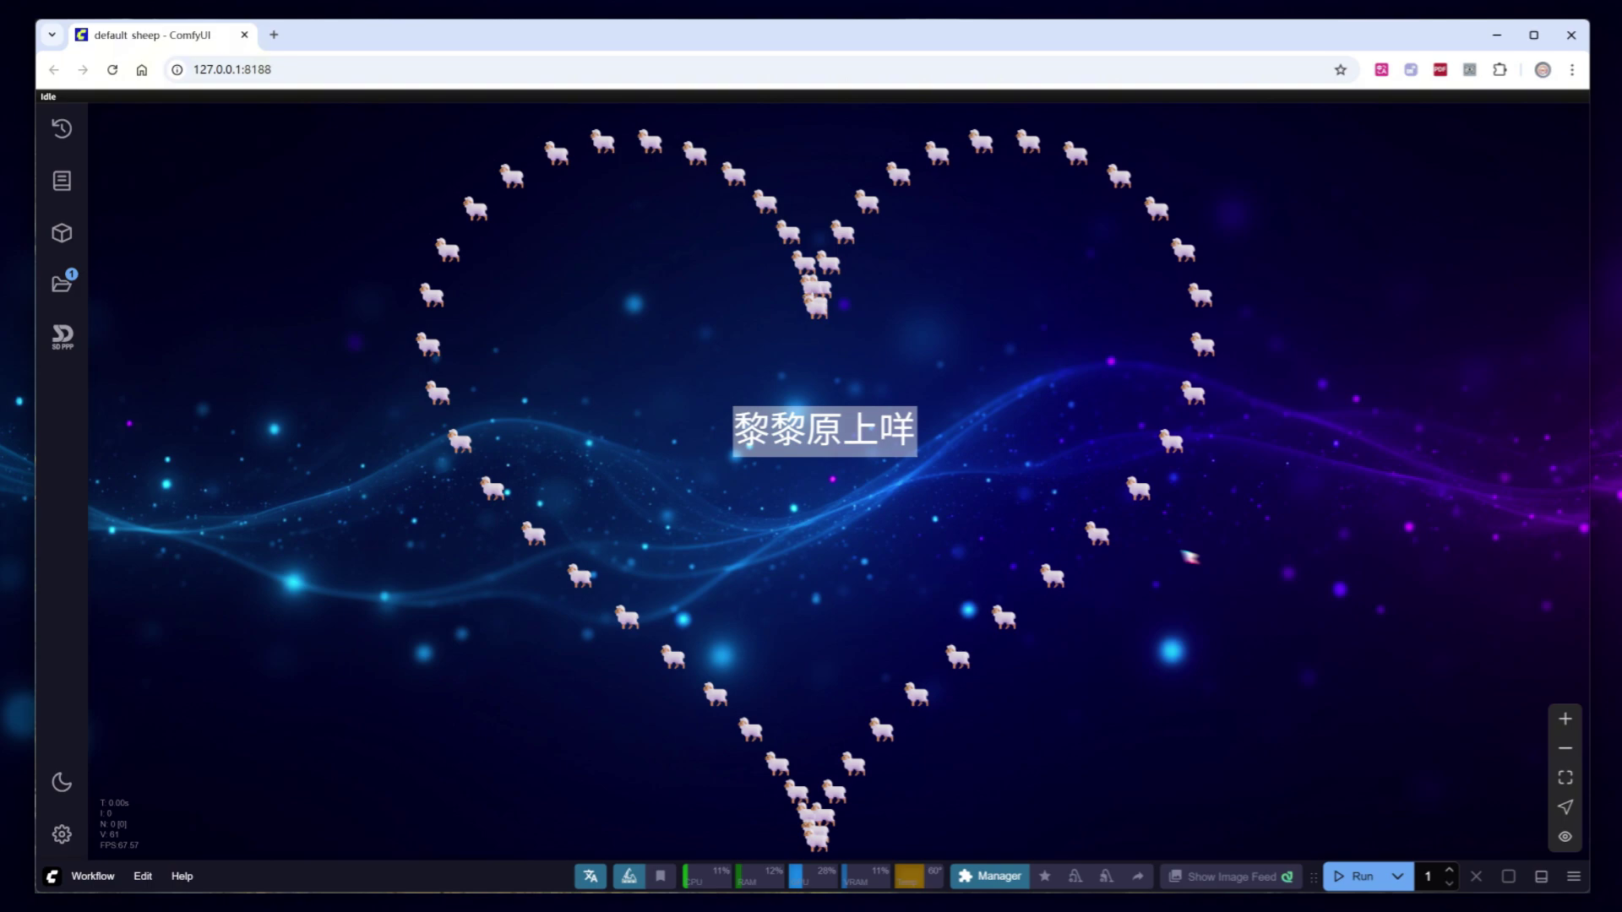
left_click(73, 342)
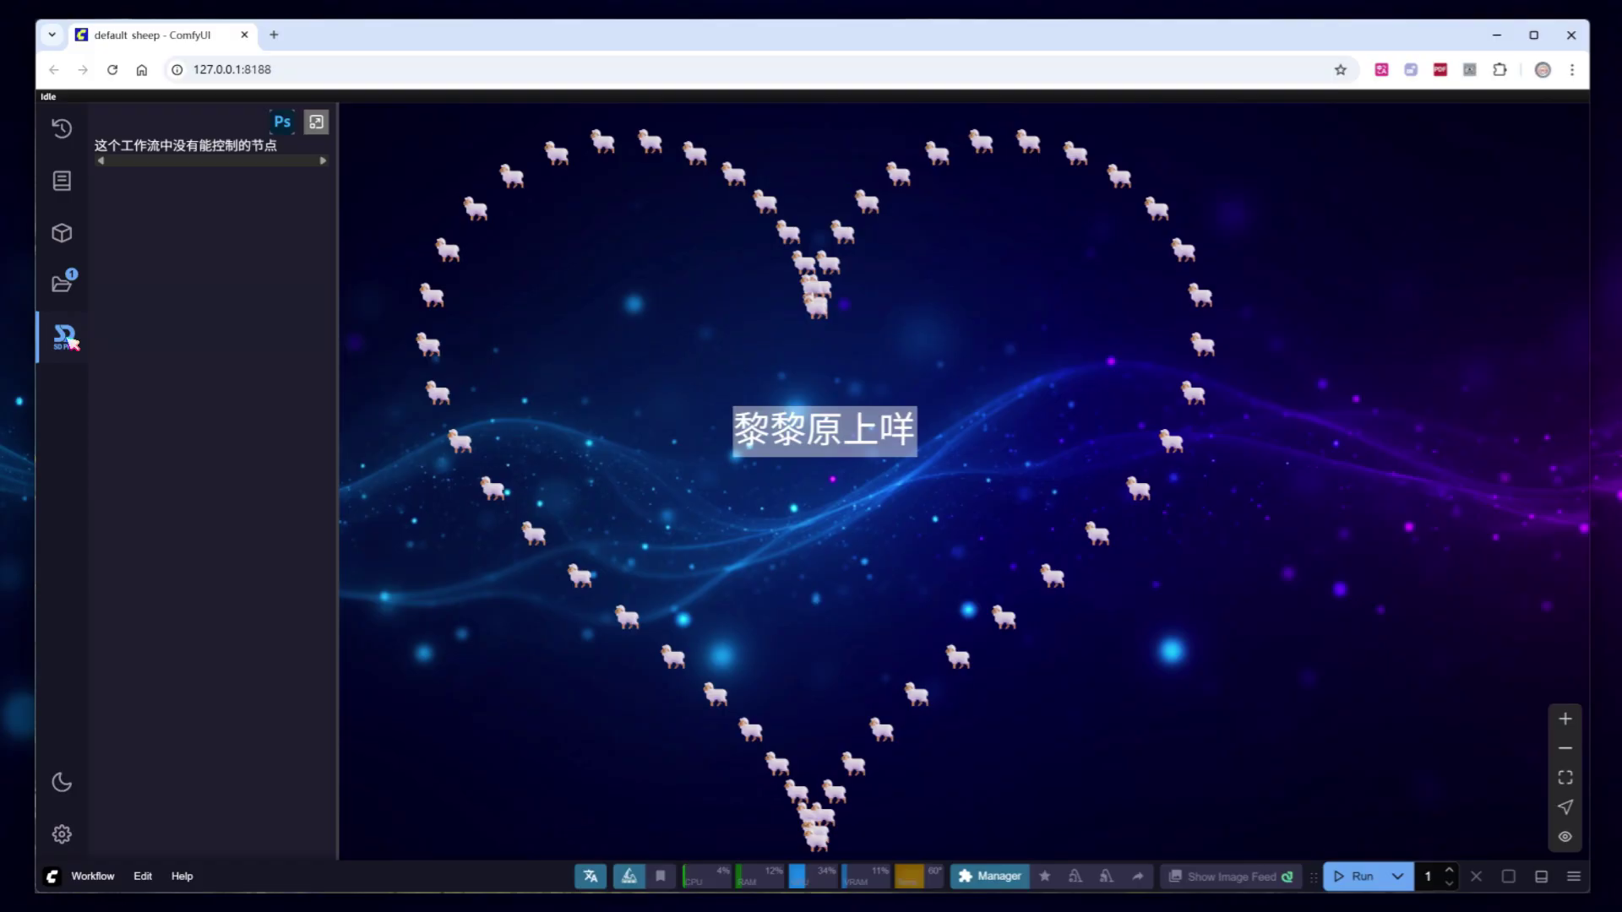
left_click(284, 123)
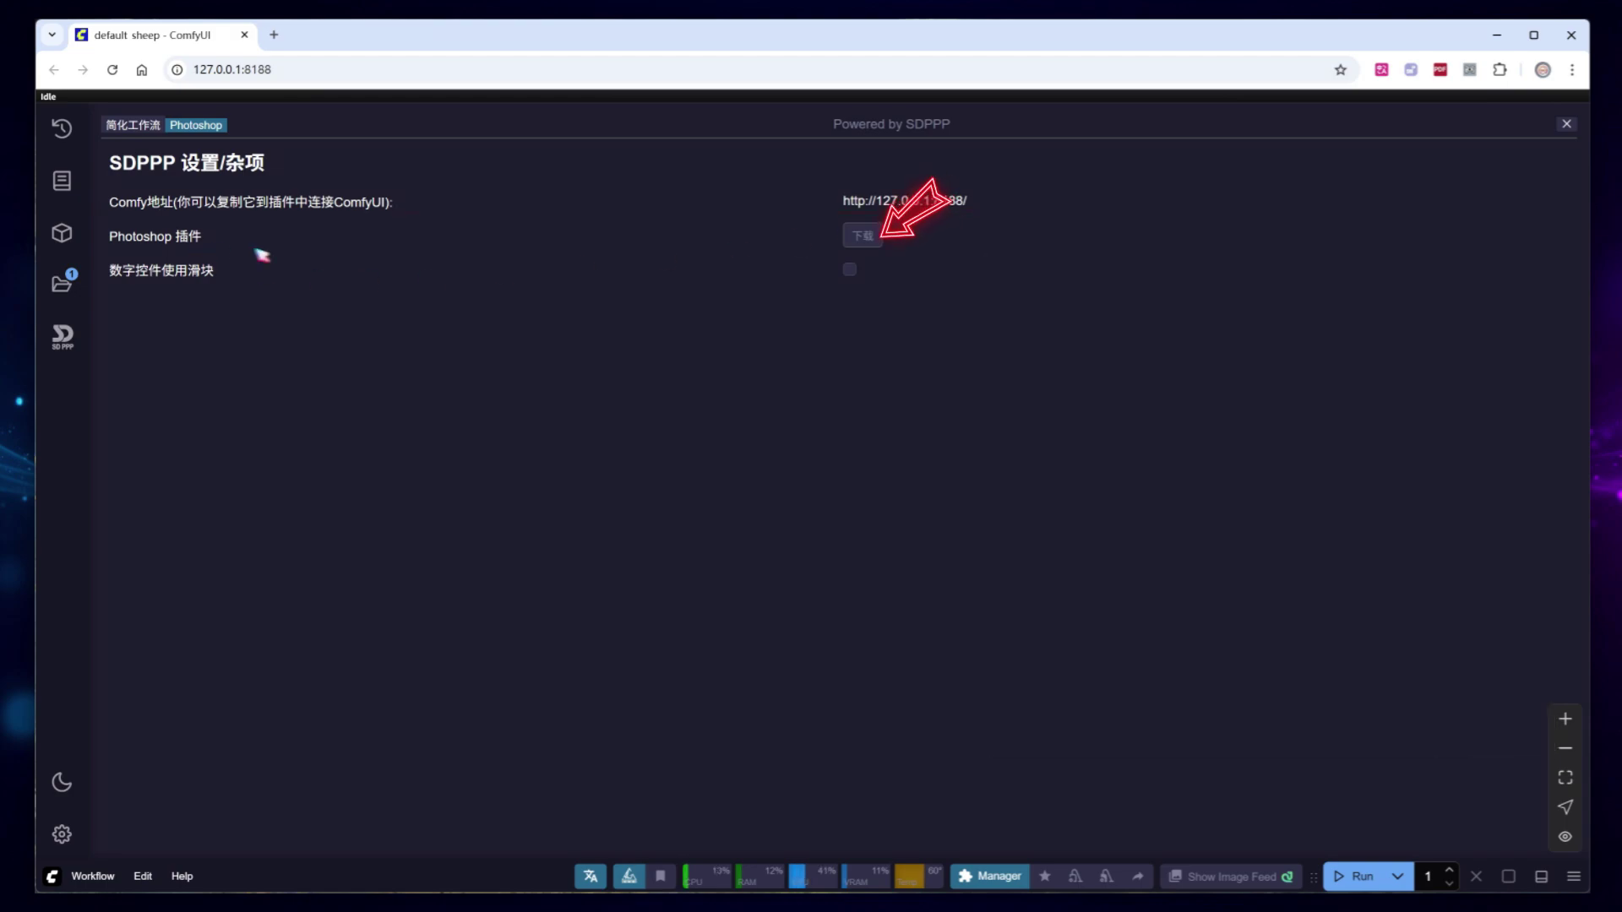
left_click(863, 236)
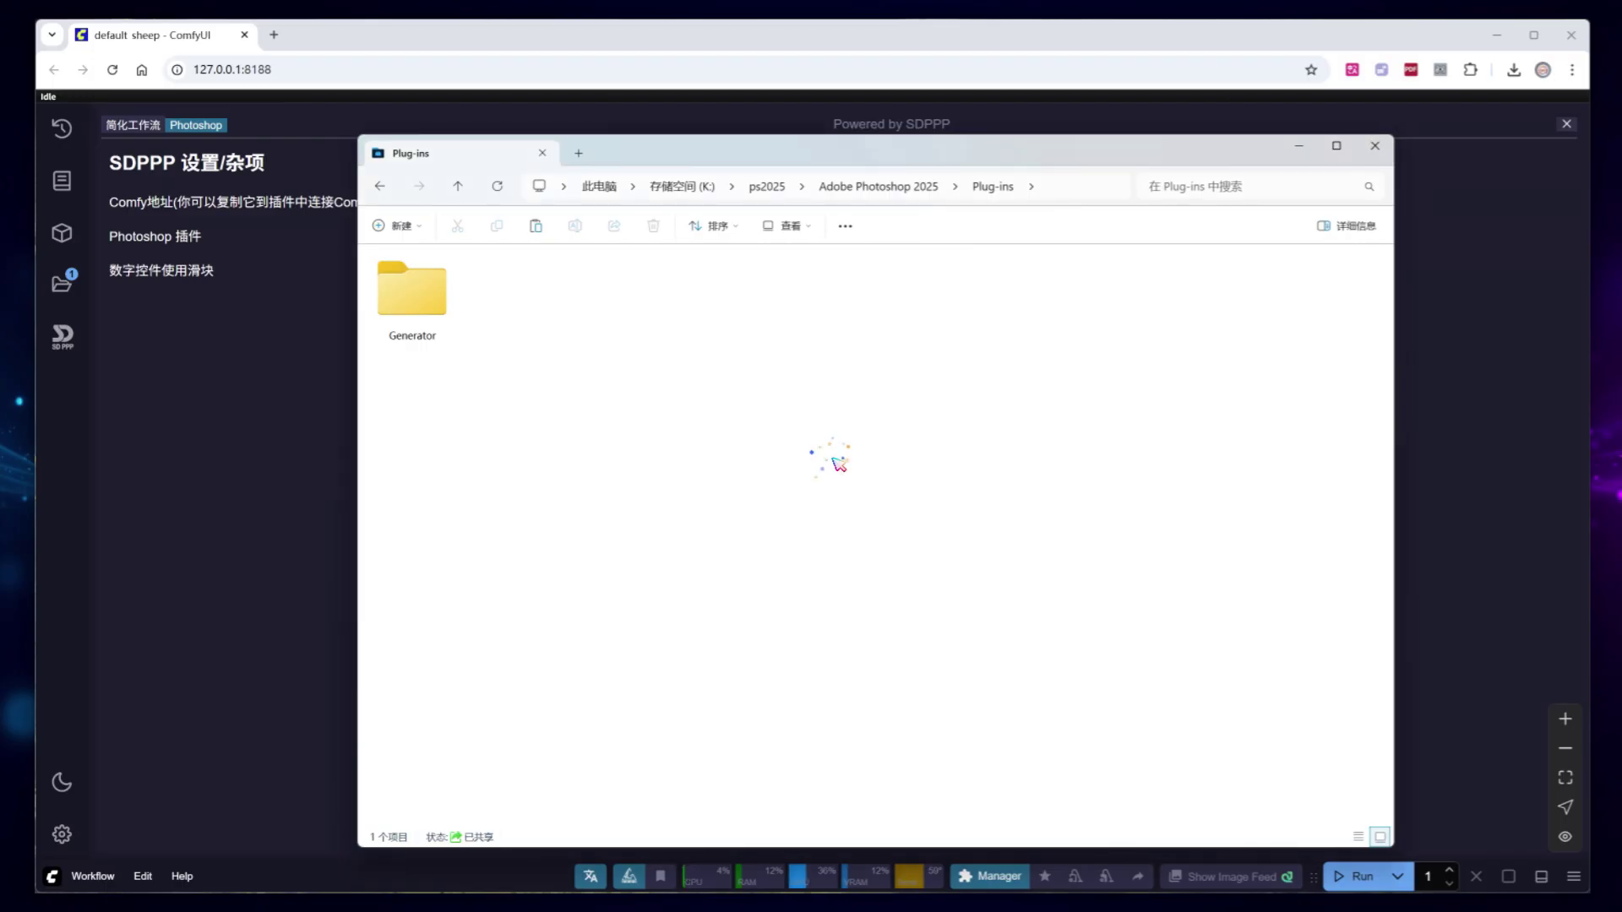
Paste sd-ppp_PS.ccx into Plug-ins and rename it to sd-ppp_PS.zip.
key("ctrl+v")
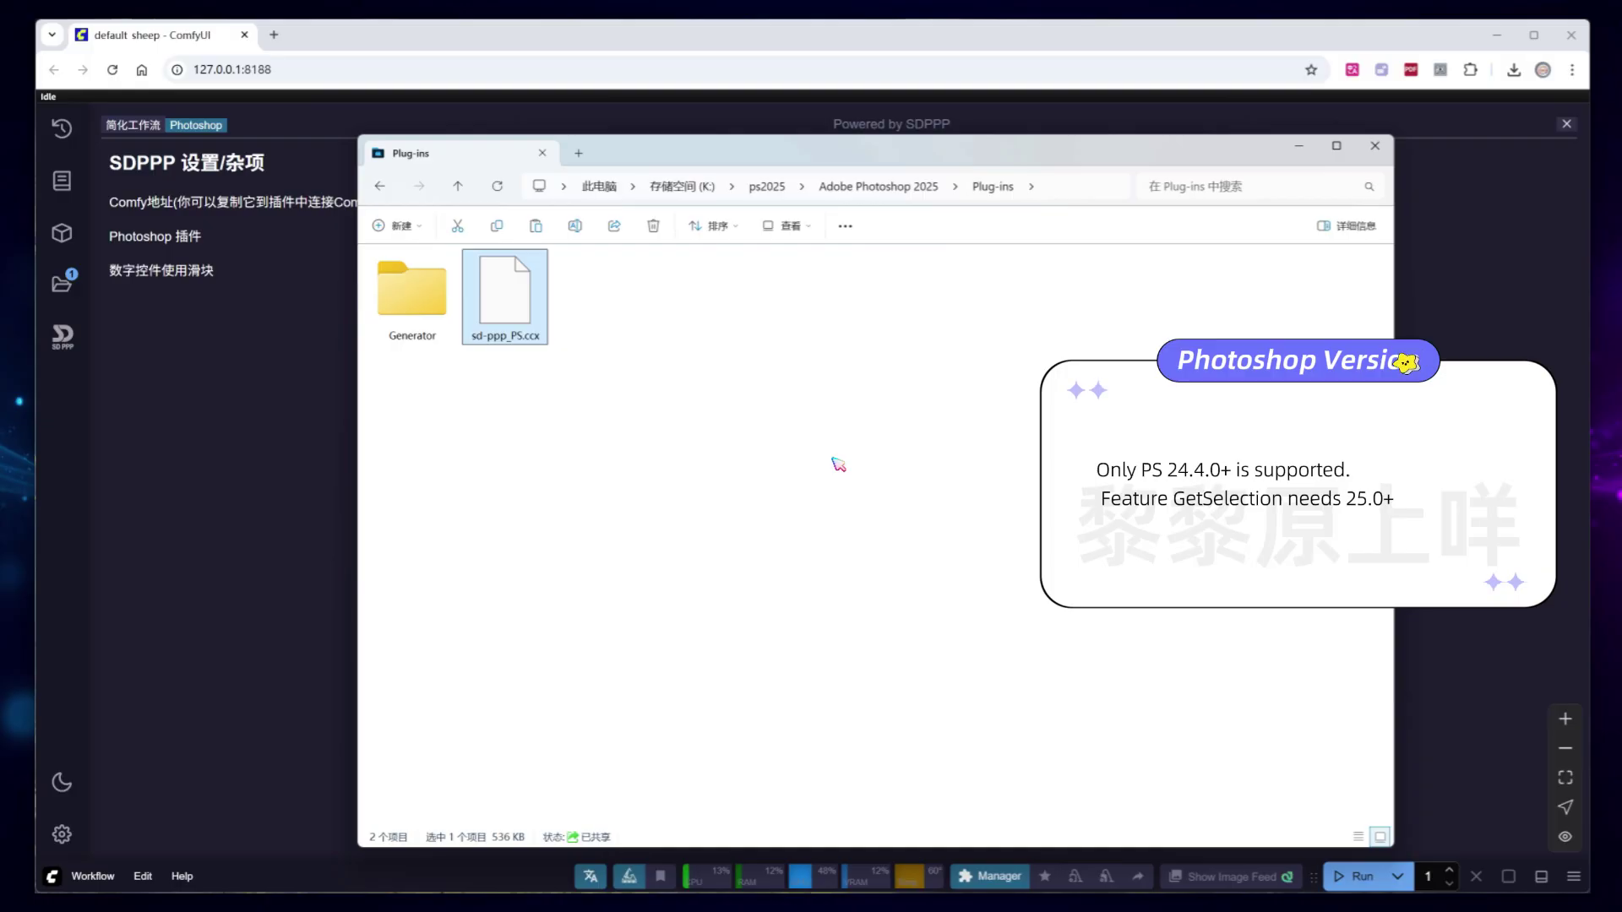
key("F2")
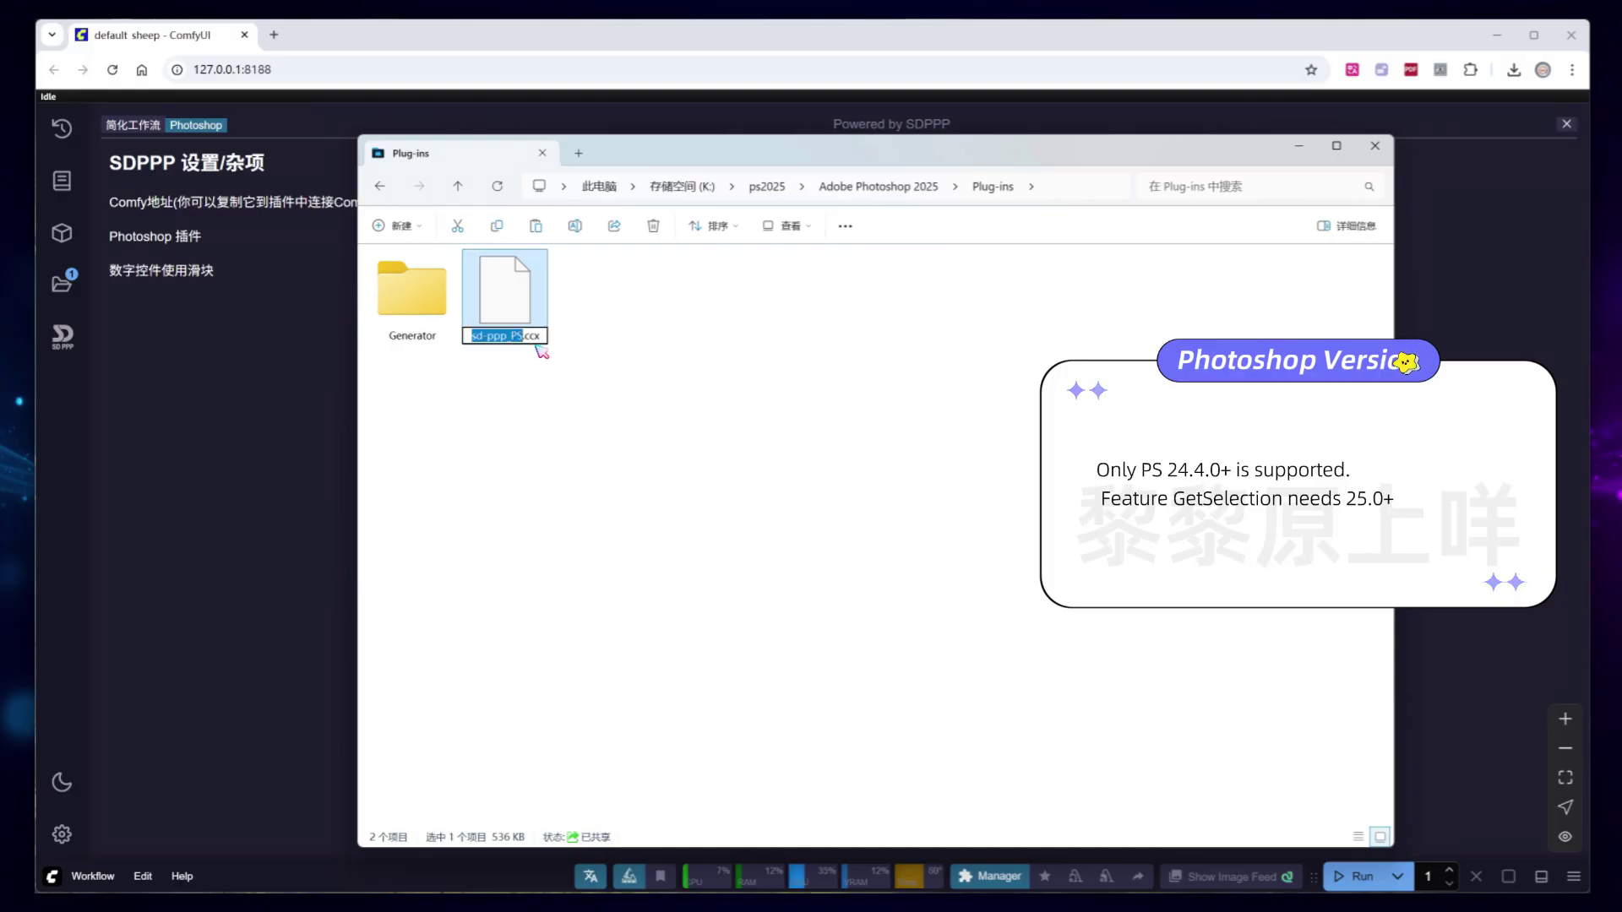
left_click(531, 336)
double_click(533, 335)
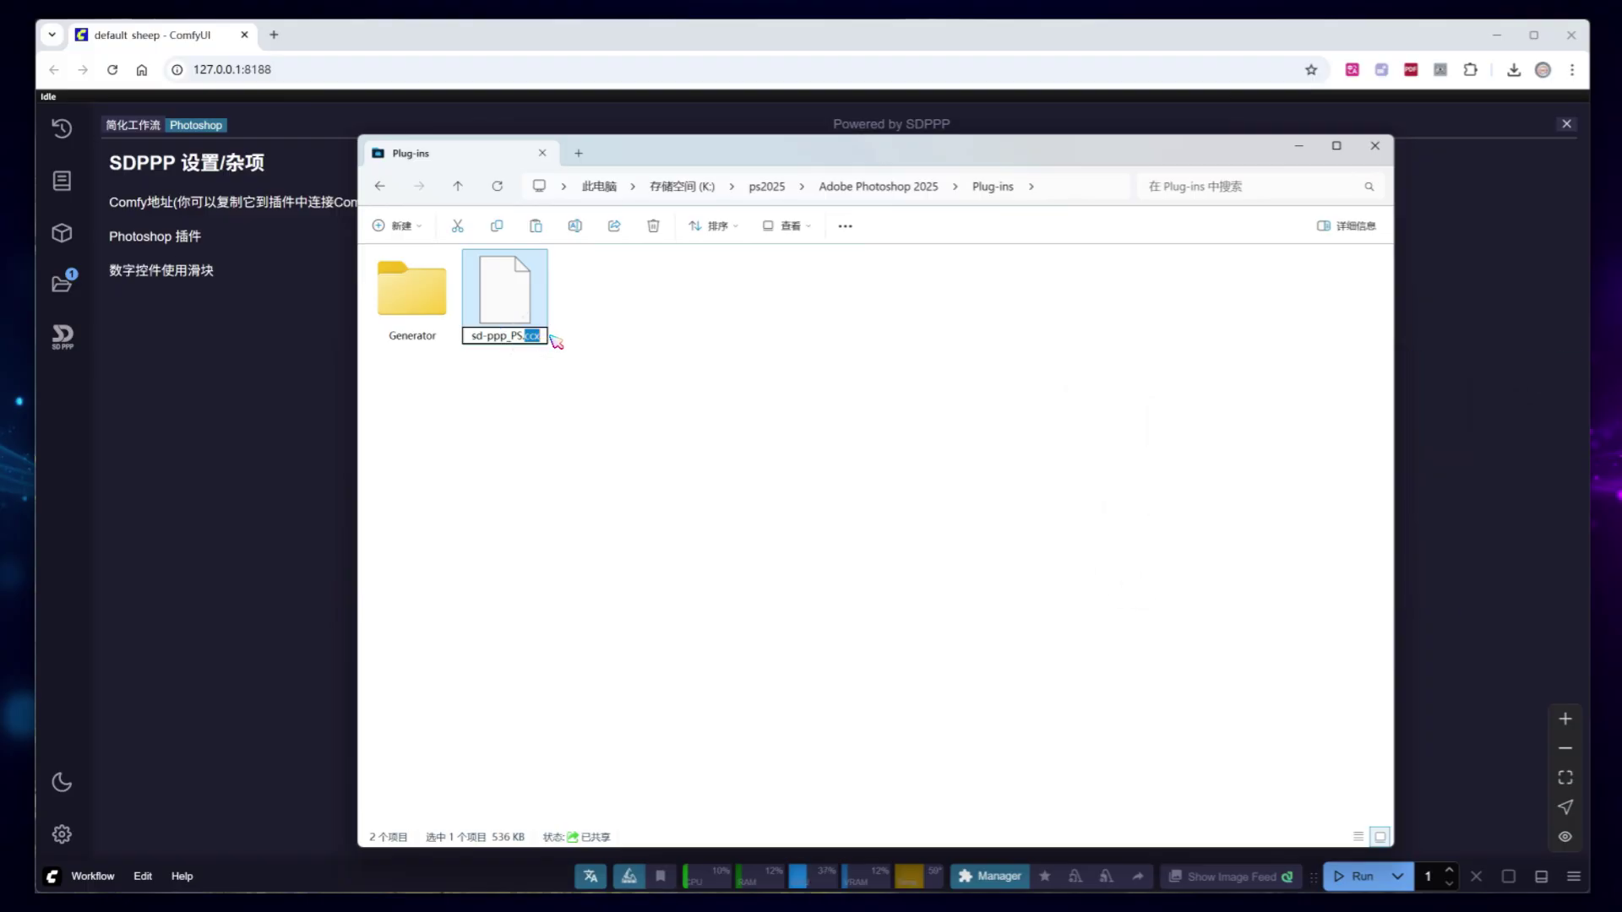
type("zip")
key("Return")
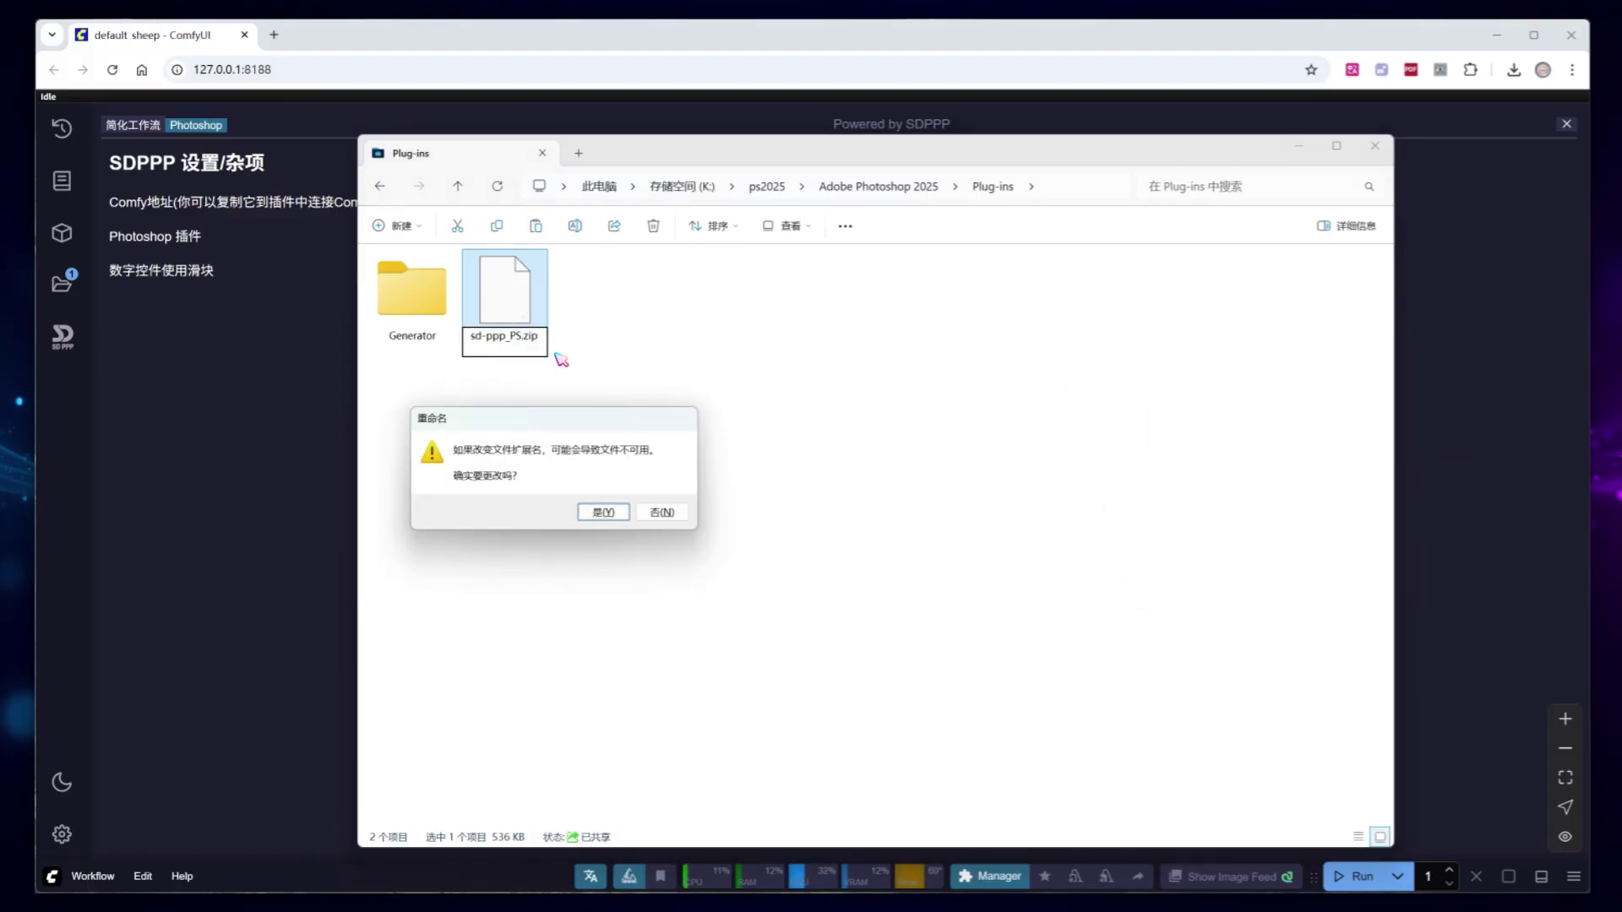
left_click(599, 506)
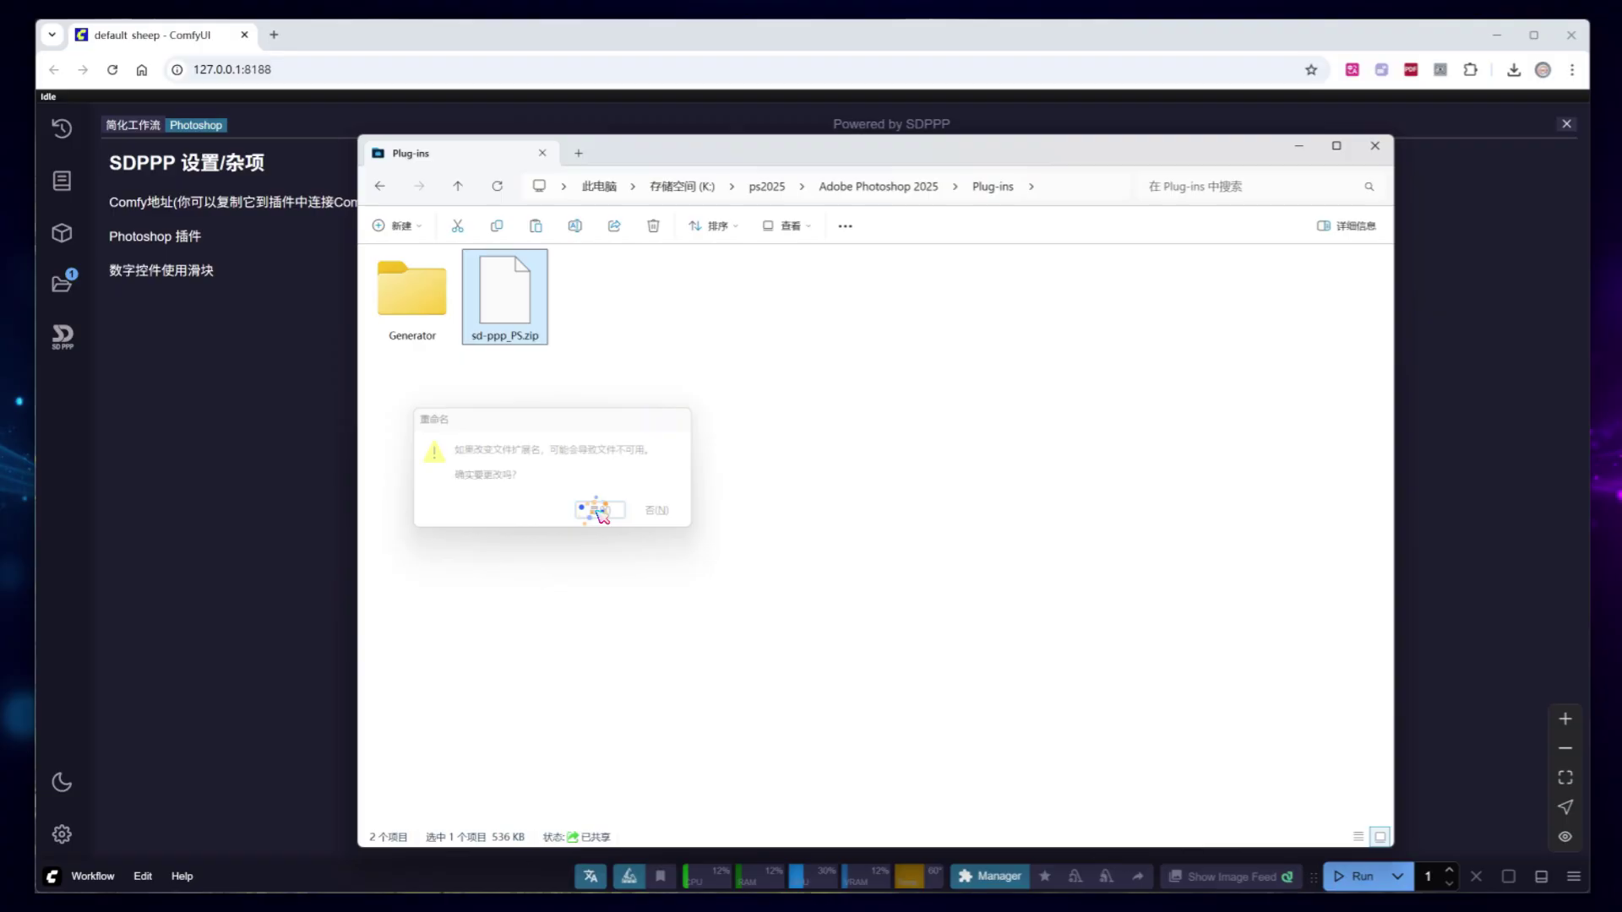
Extract all of sd-ppp_PS.zip into the sd-ppp_PS folder.
right_click(521, 311)
left_click(598, 448)
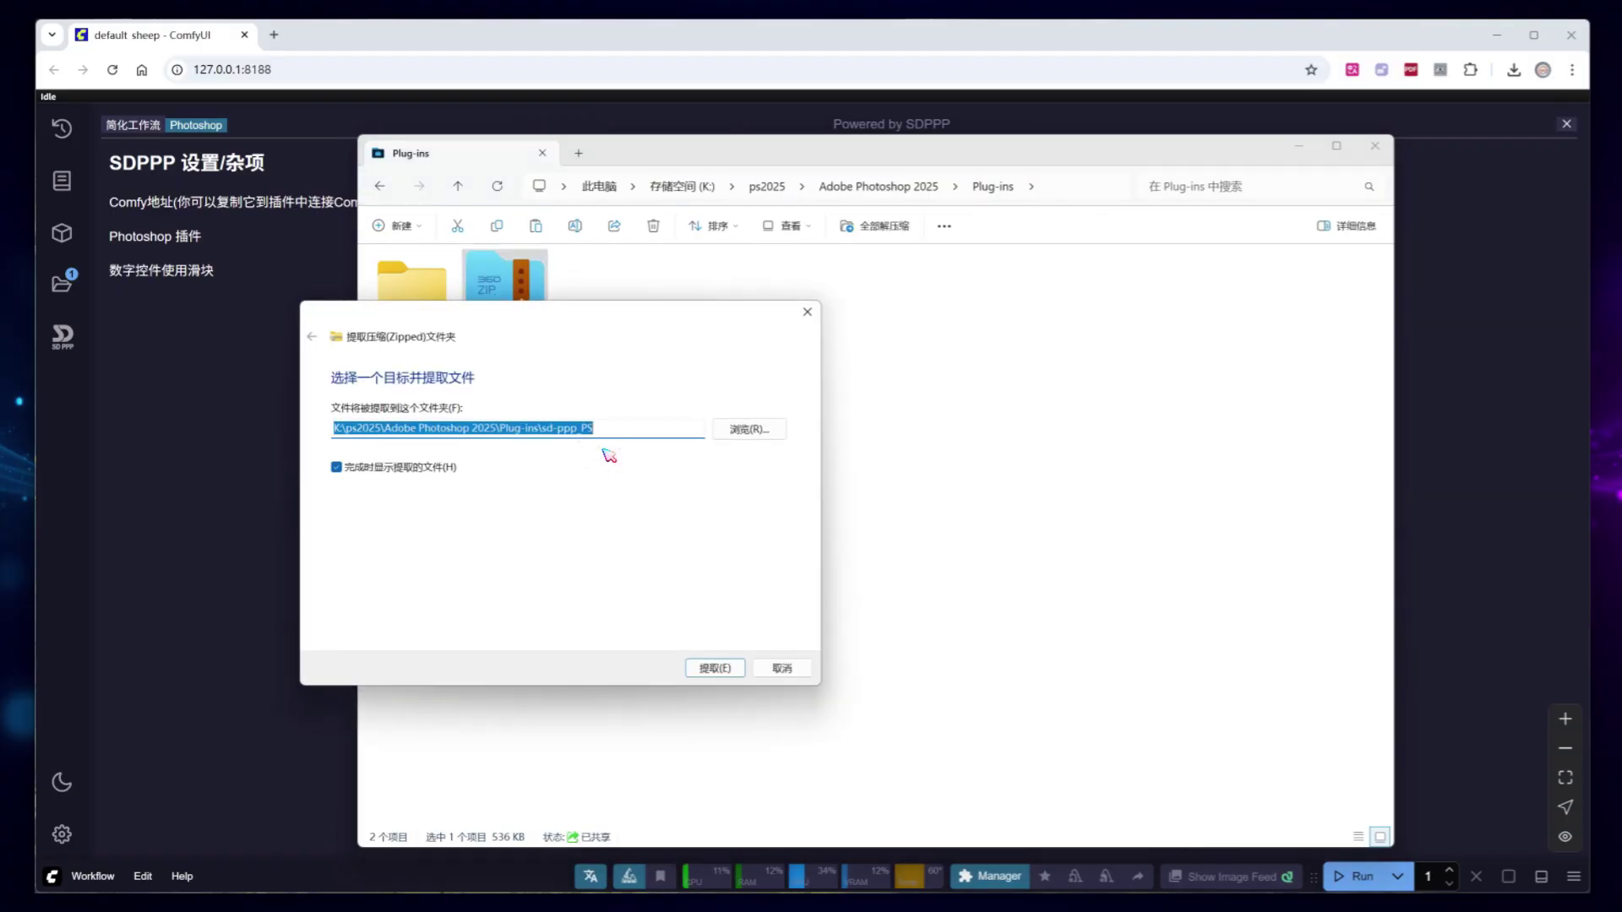
left_click(714, 668)
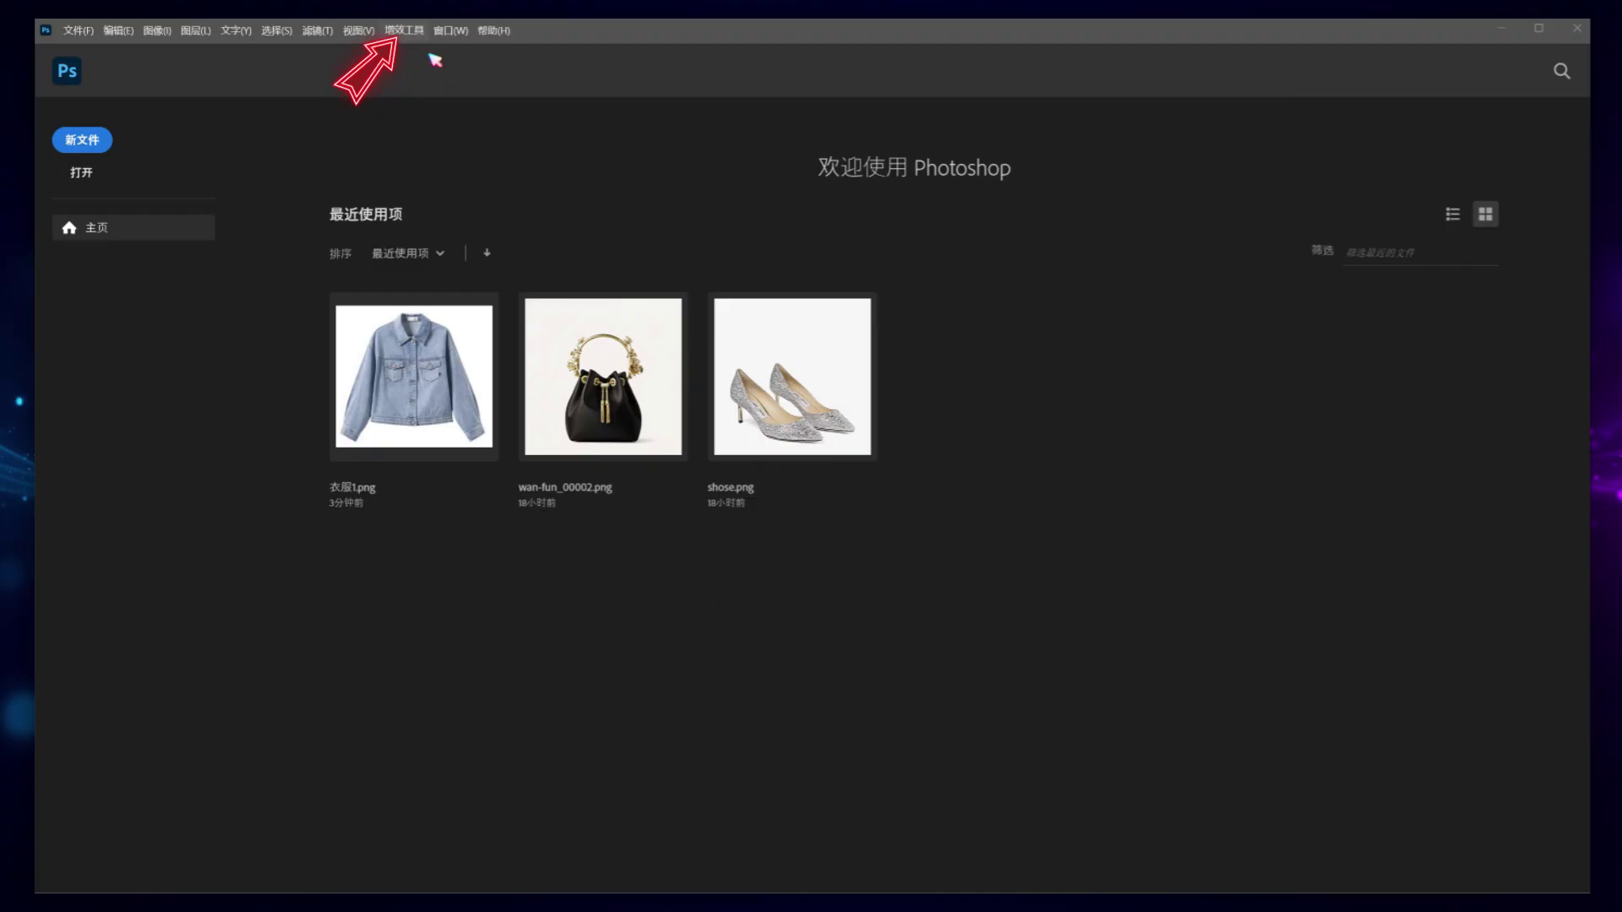
left_click(403, 31)
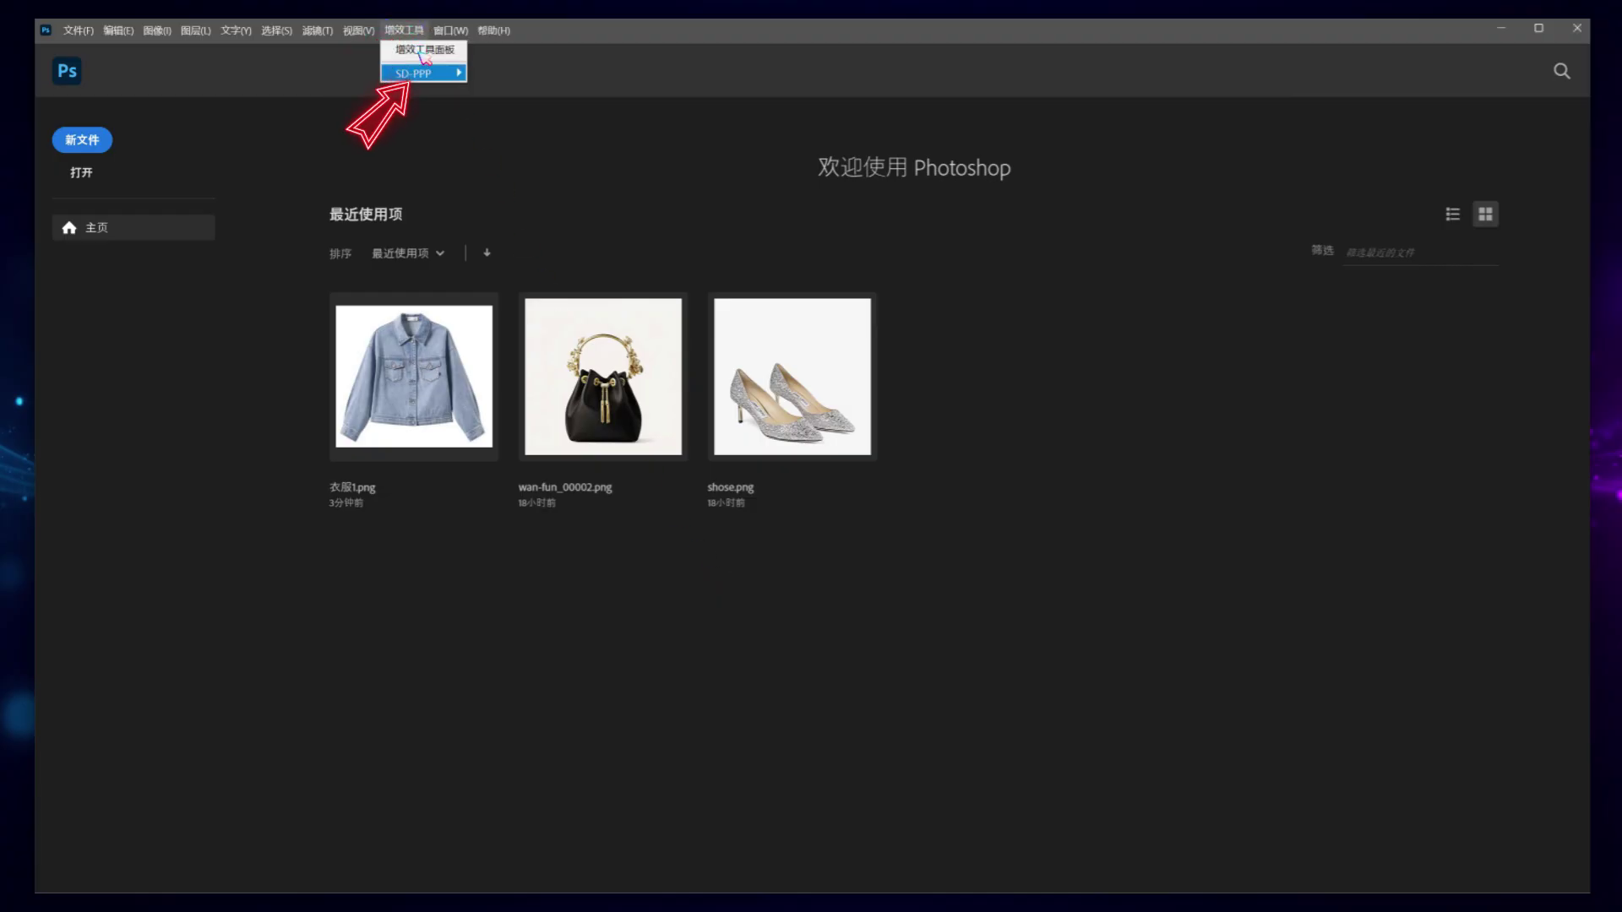
mouse_move(427, 72)
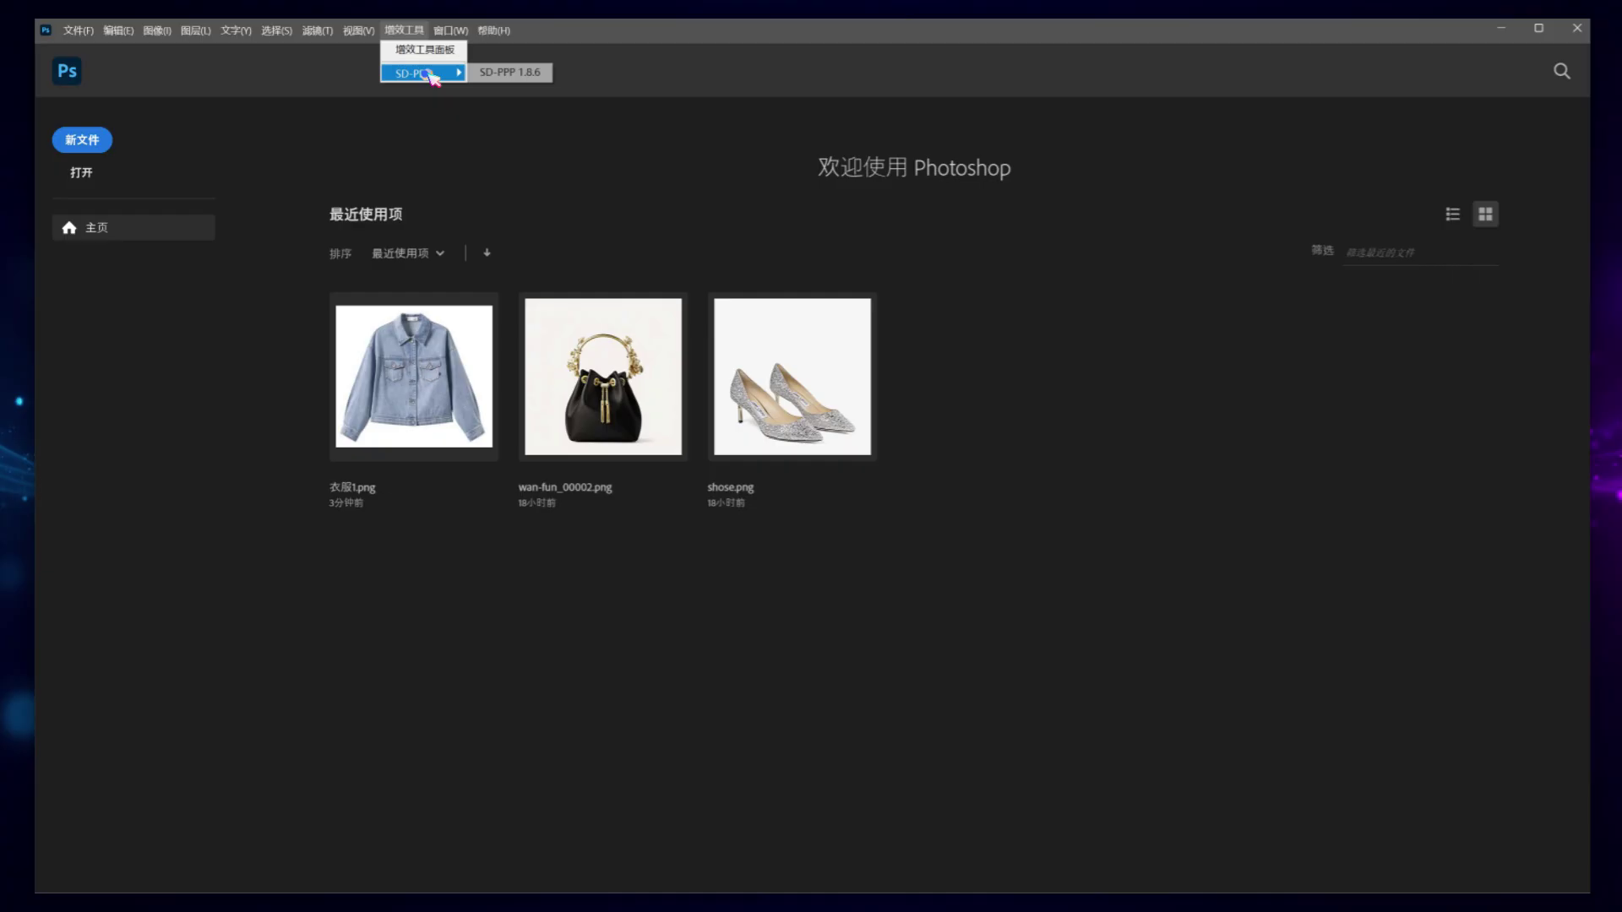
left_click(490, 74)
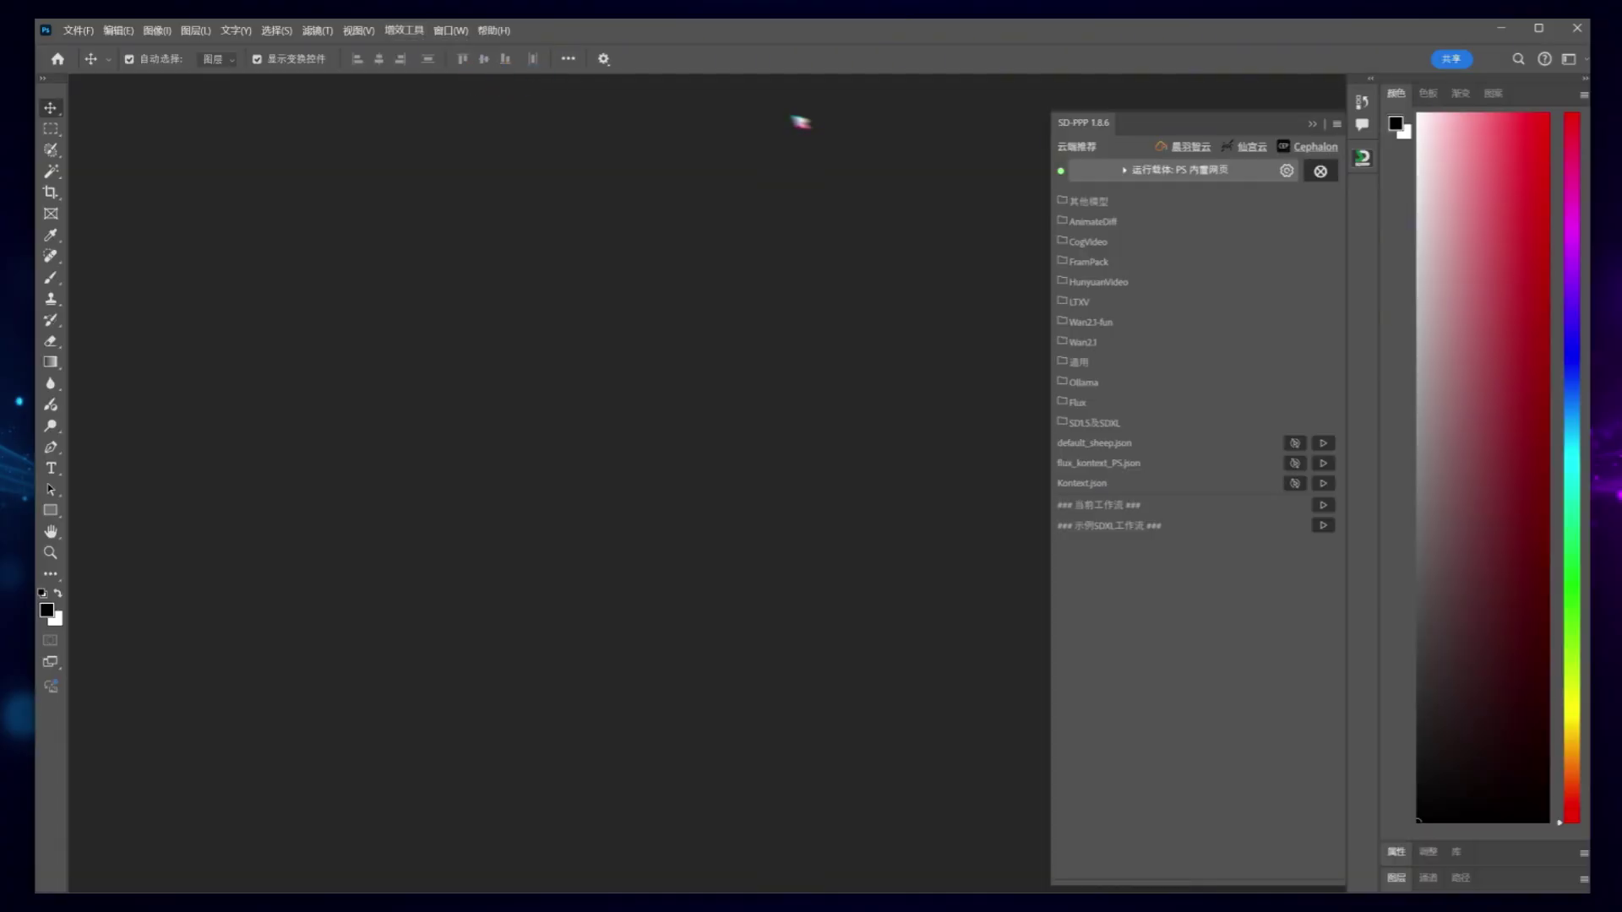
left_click(1314, 174)
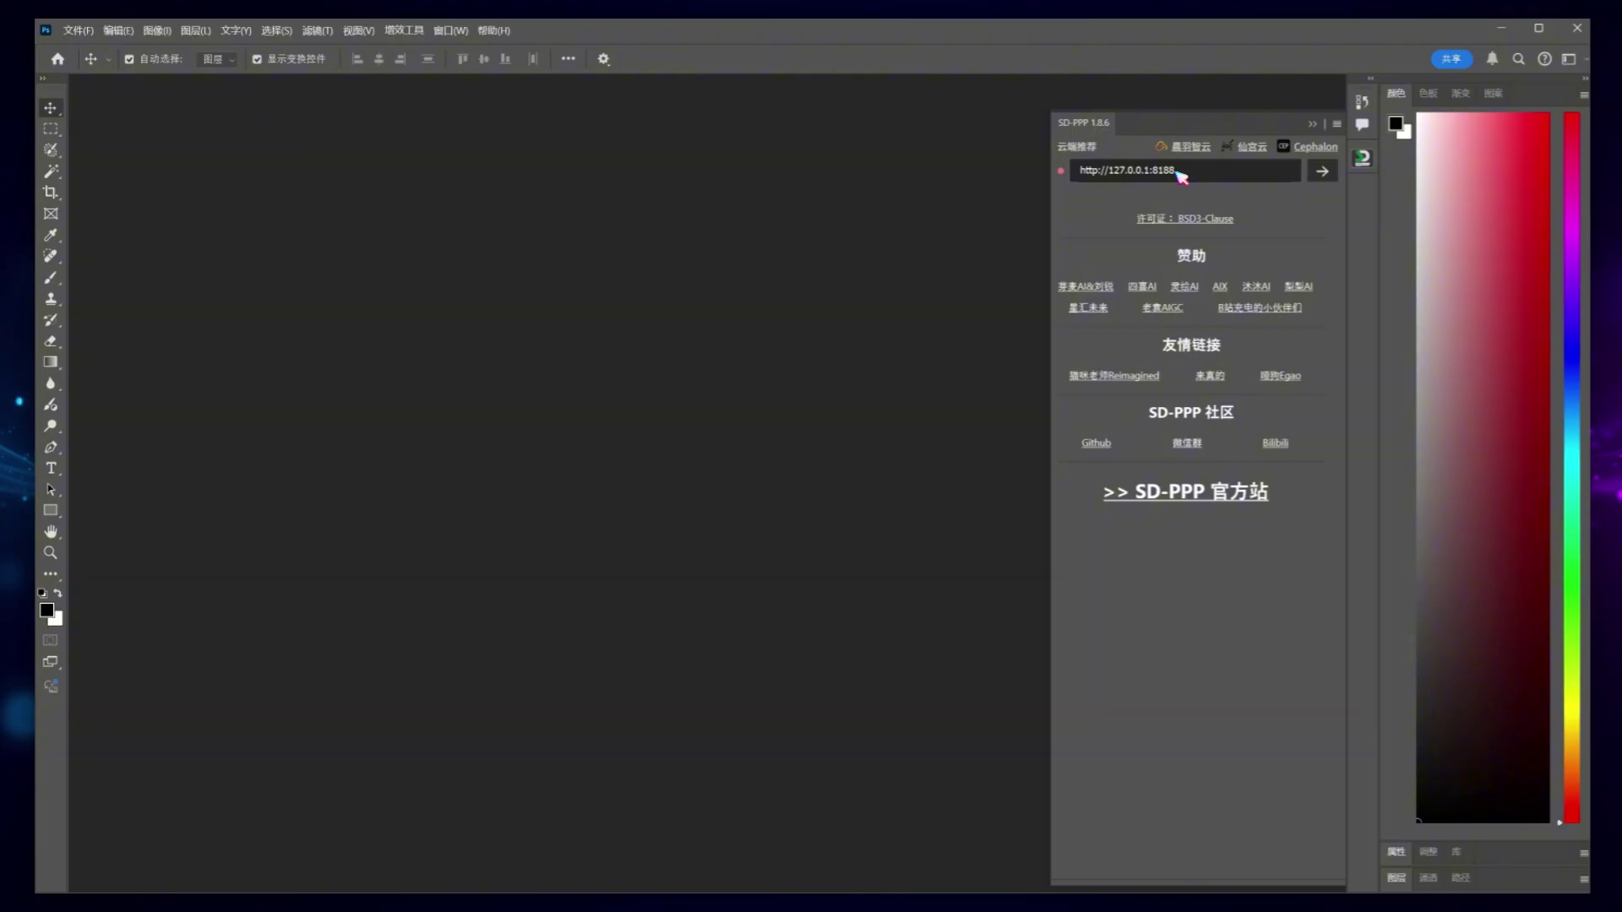
left_click(1321, 171)
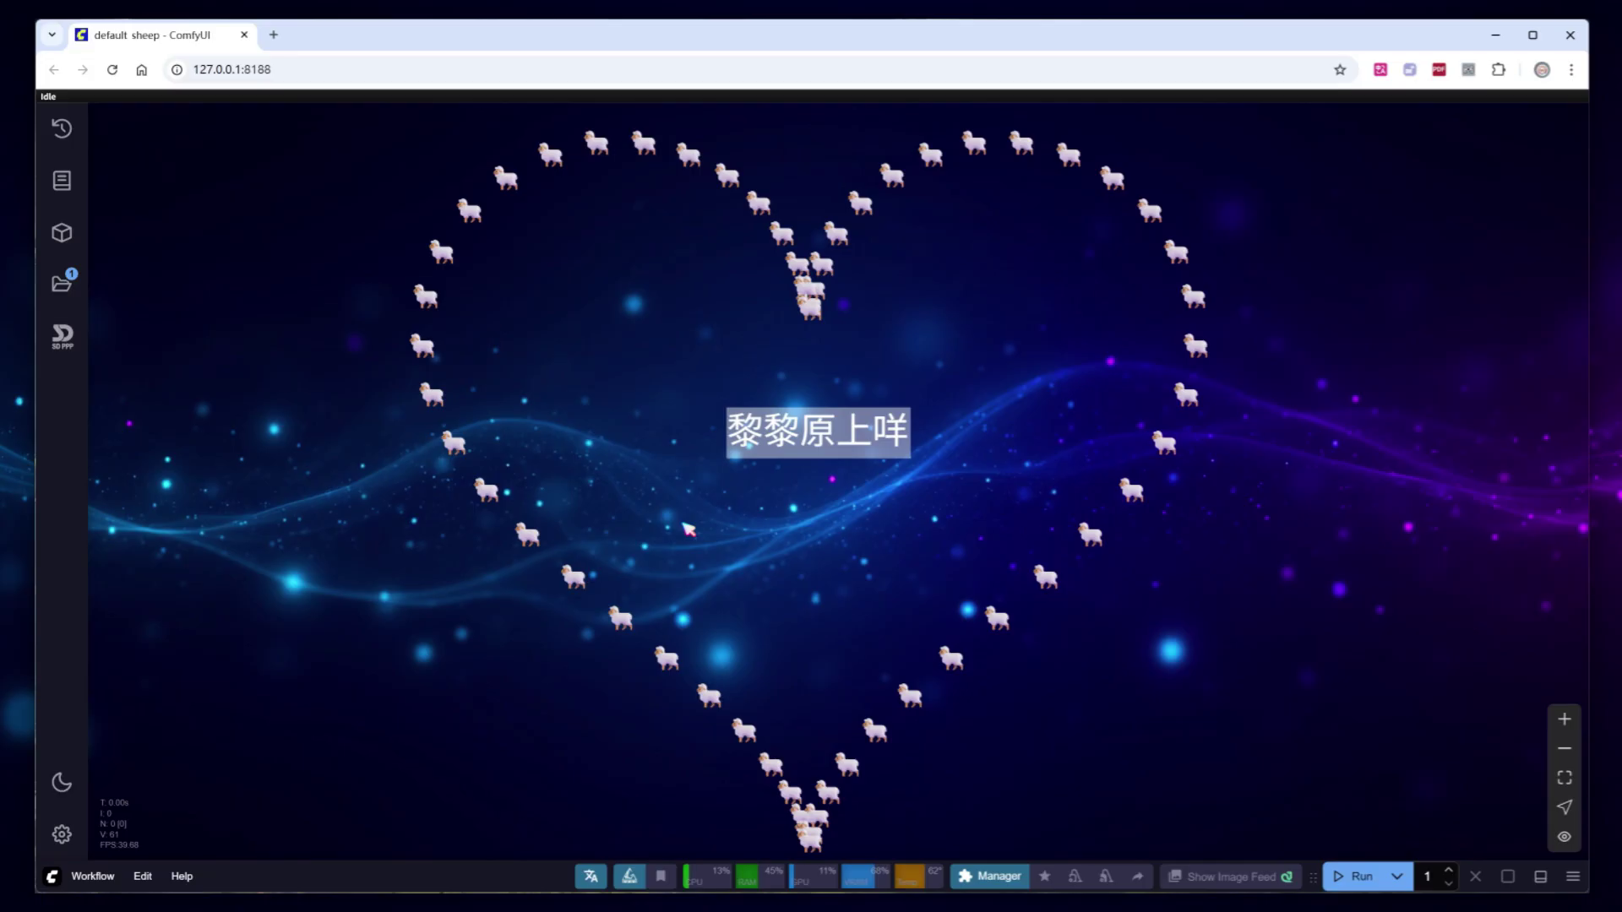
Load the Flux_LoRA_文生图工作流.json workflow from the Flux folder.
left_click(62, 283)
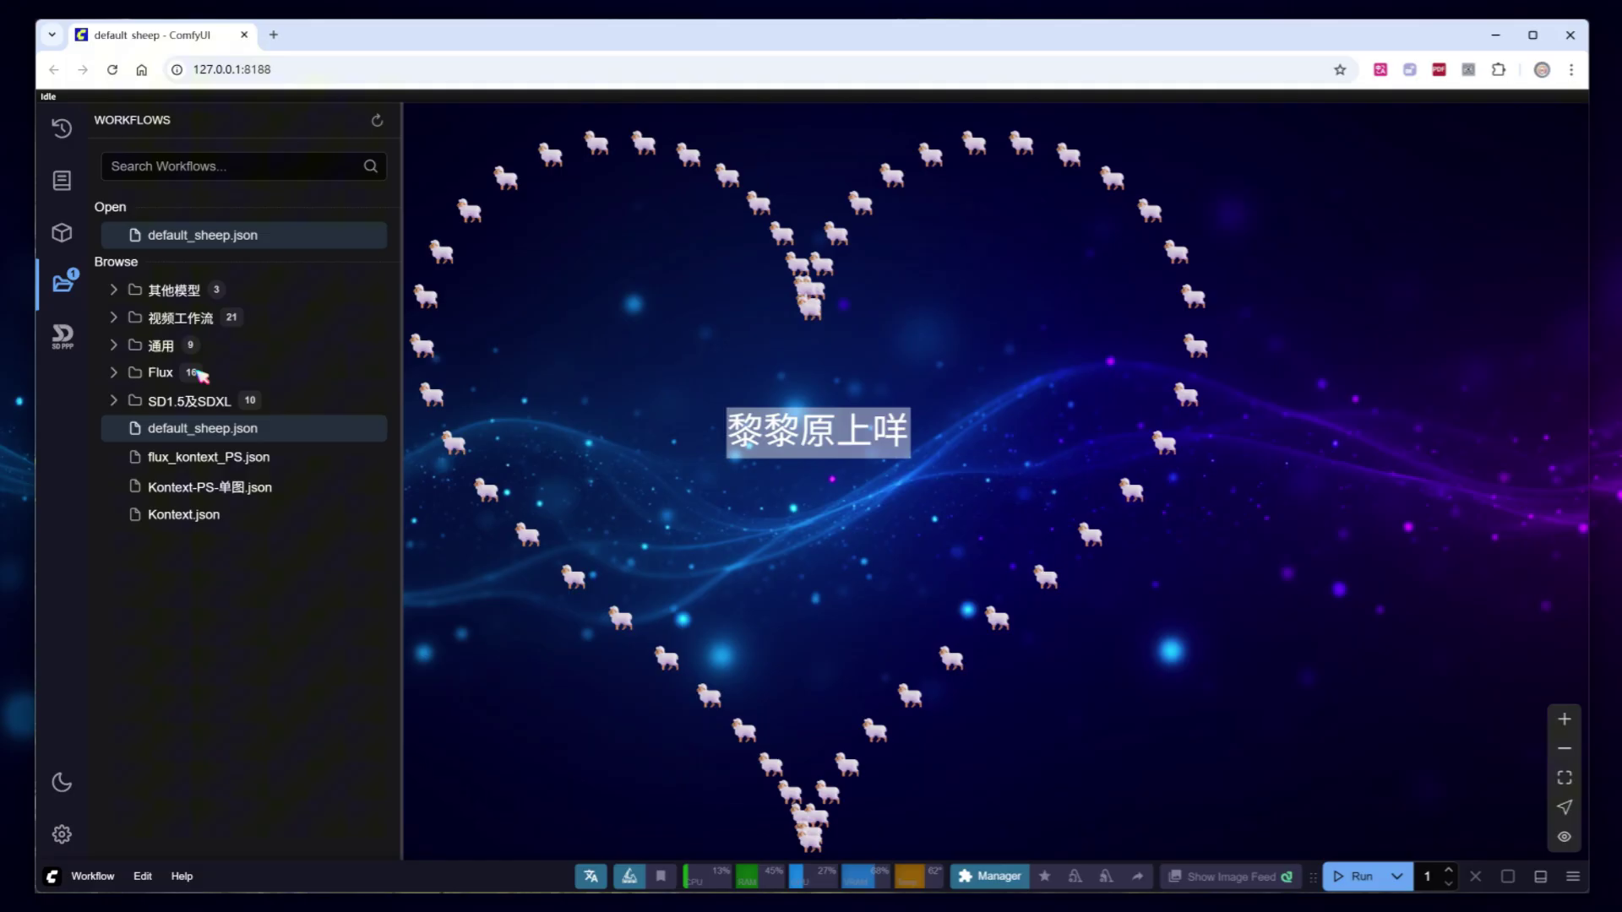
left_click(171, 372)
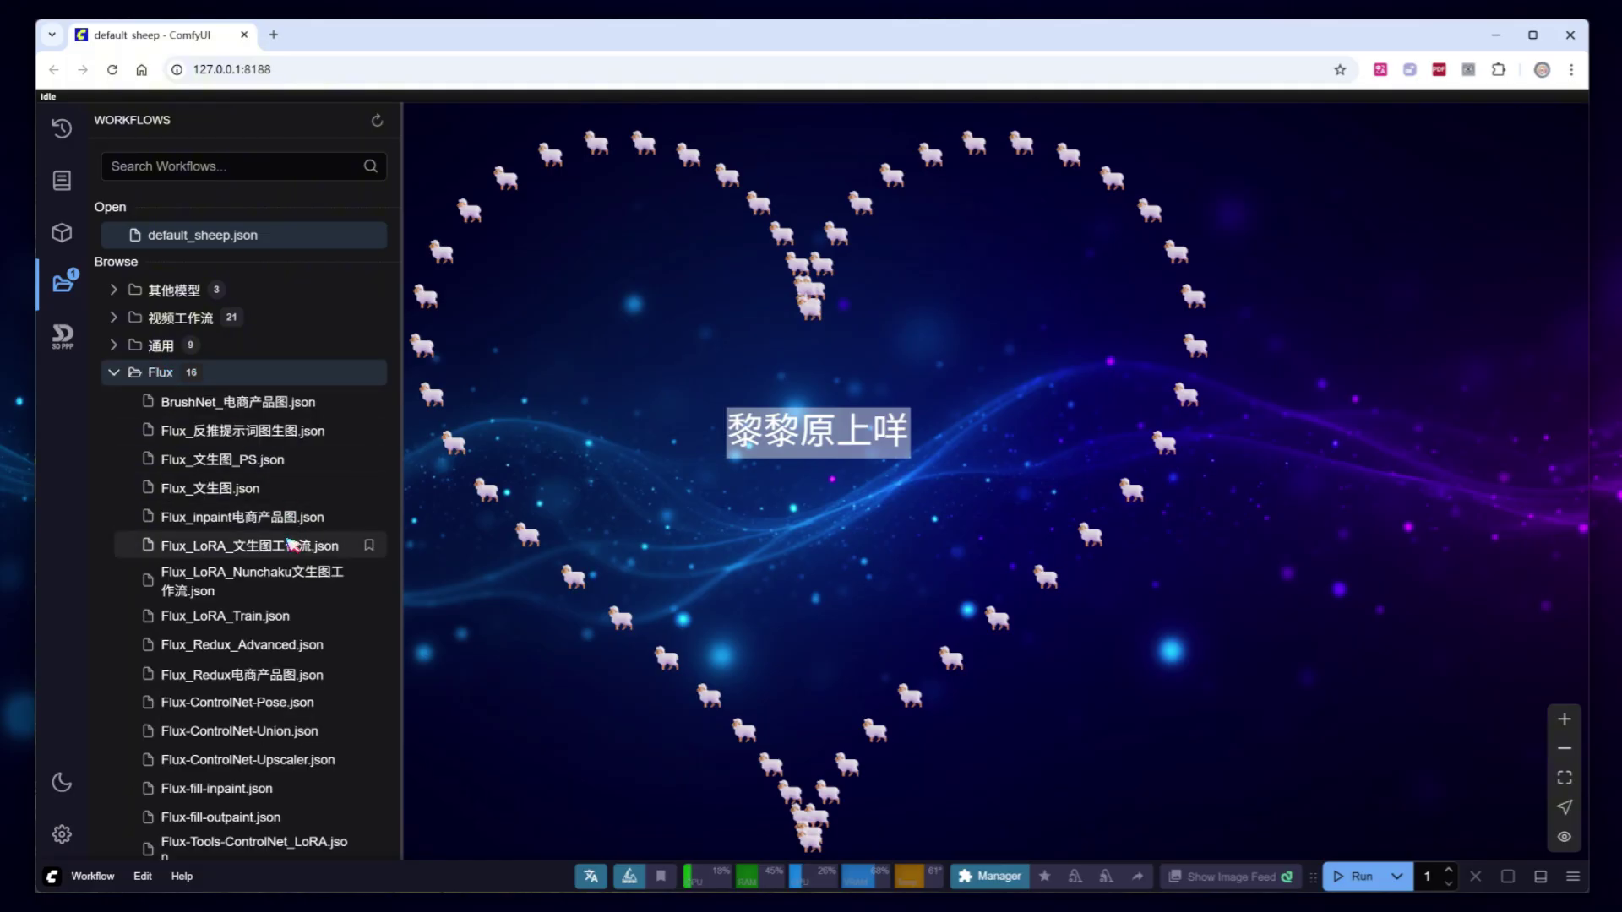
left_click(286, 545)
left_click(61, 283)
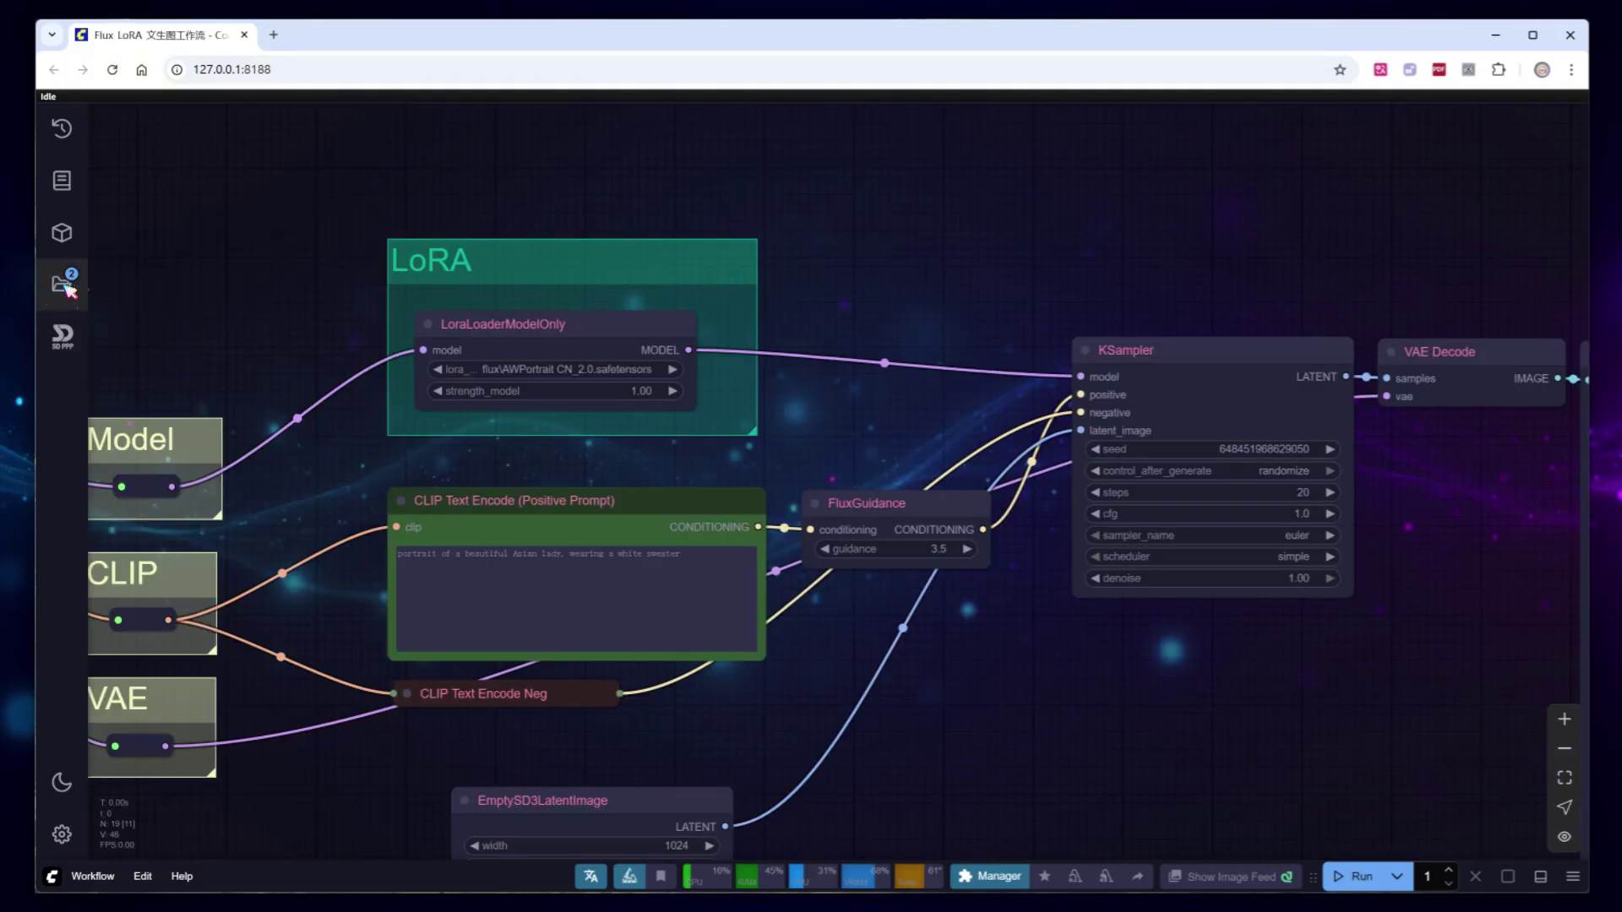
Fix the KSampler seed and run the workflow to generate the white-sweater portrait.
left_click(1284, 470)
left_click(1288, 461)
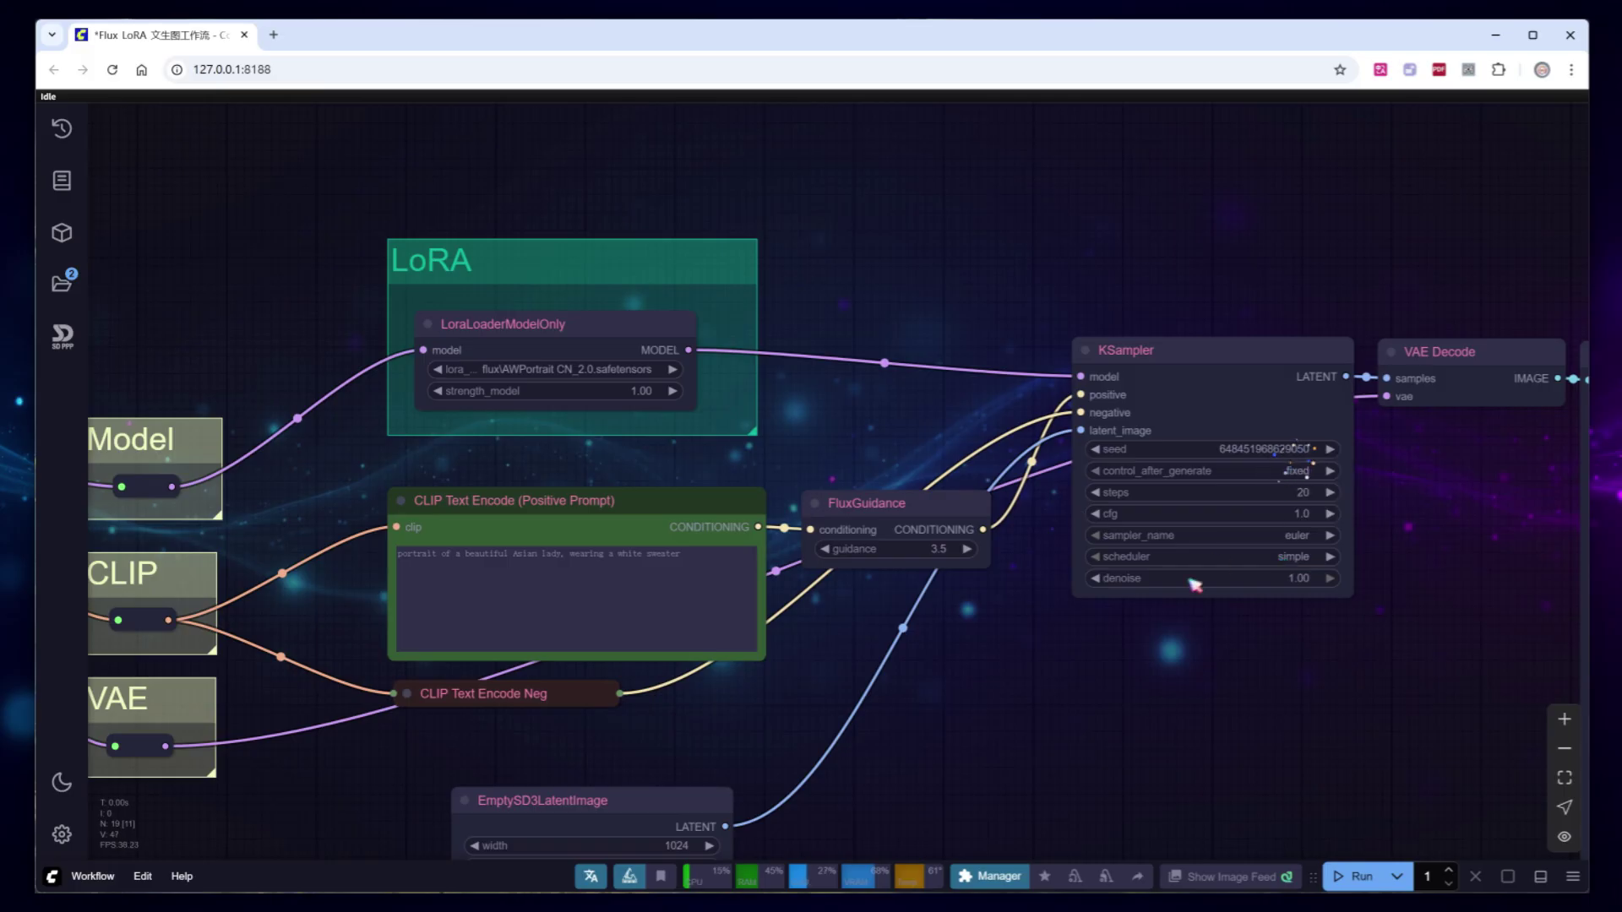
scroll(1052, 673, "down", 6)
scroll(1052, 673, "down", 2)
left_click(1351, 875)
scroll(1343, 776, "down", 1)
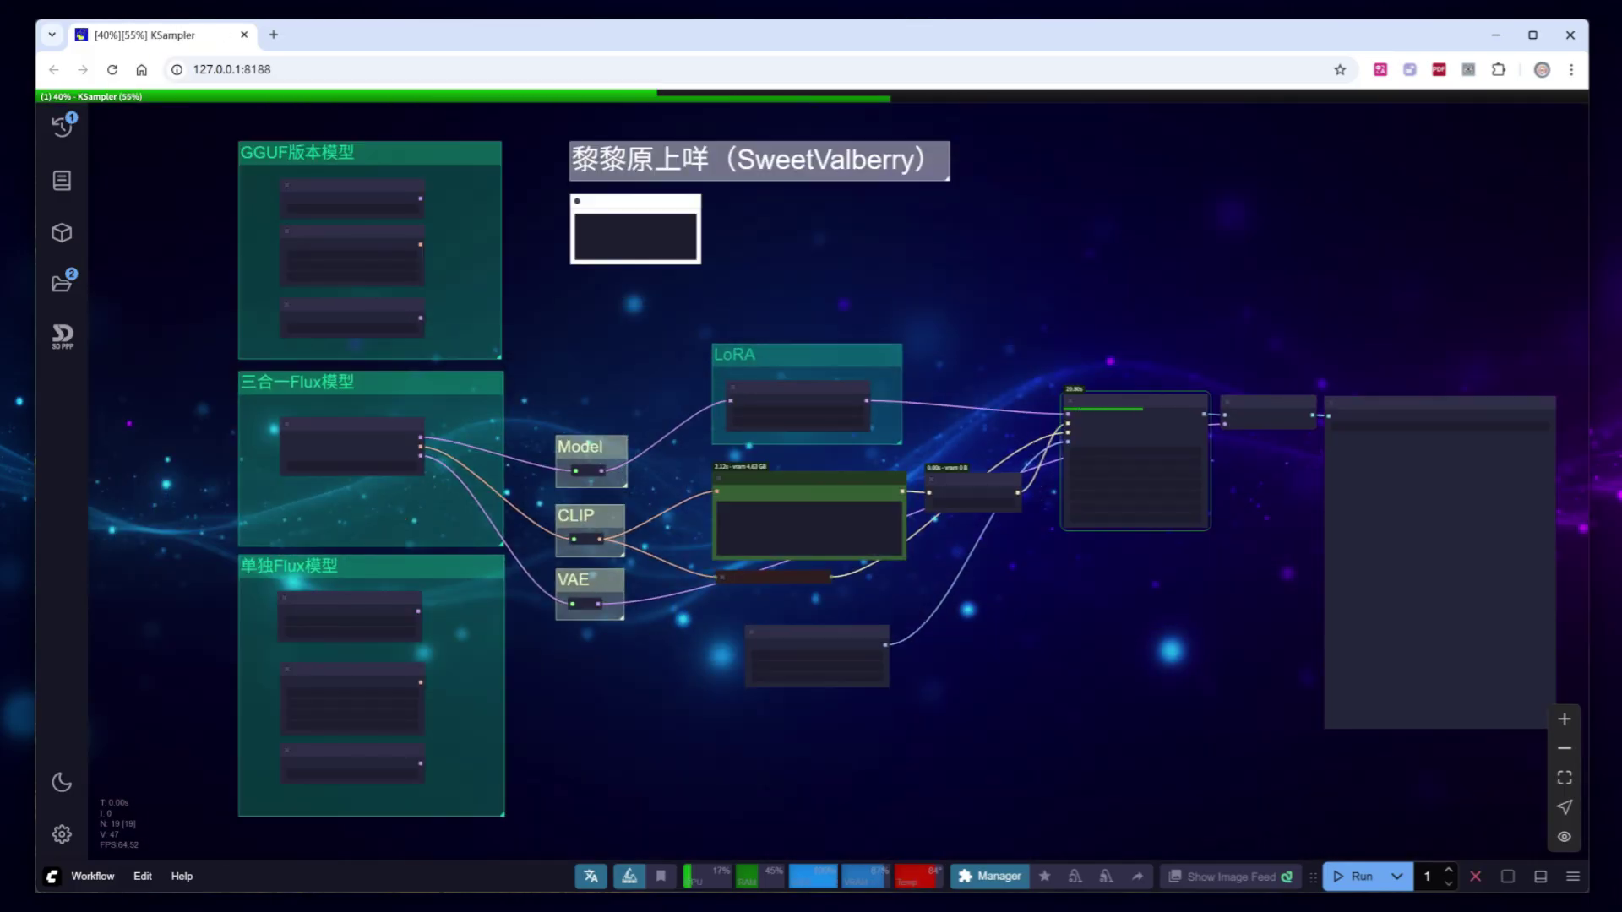
scroll(1343, 775, "right", 2)
scroll(1361, 662, "up", 5)
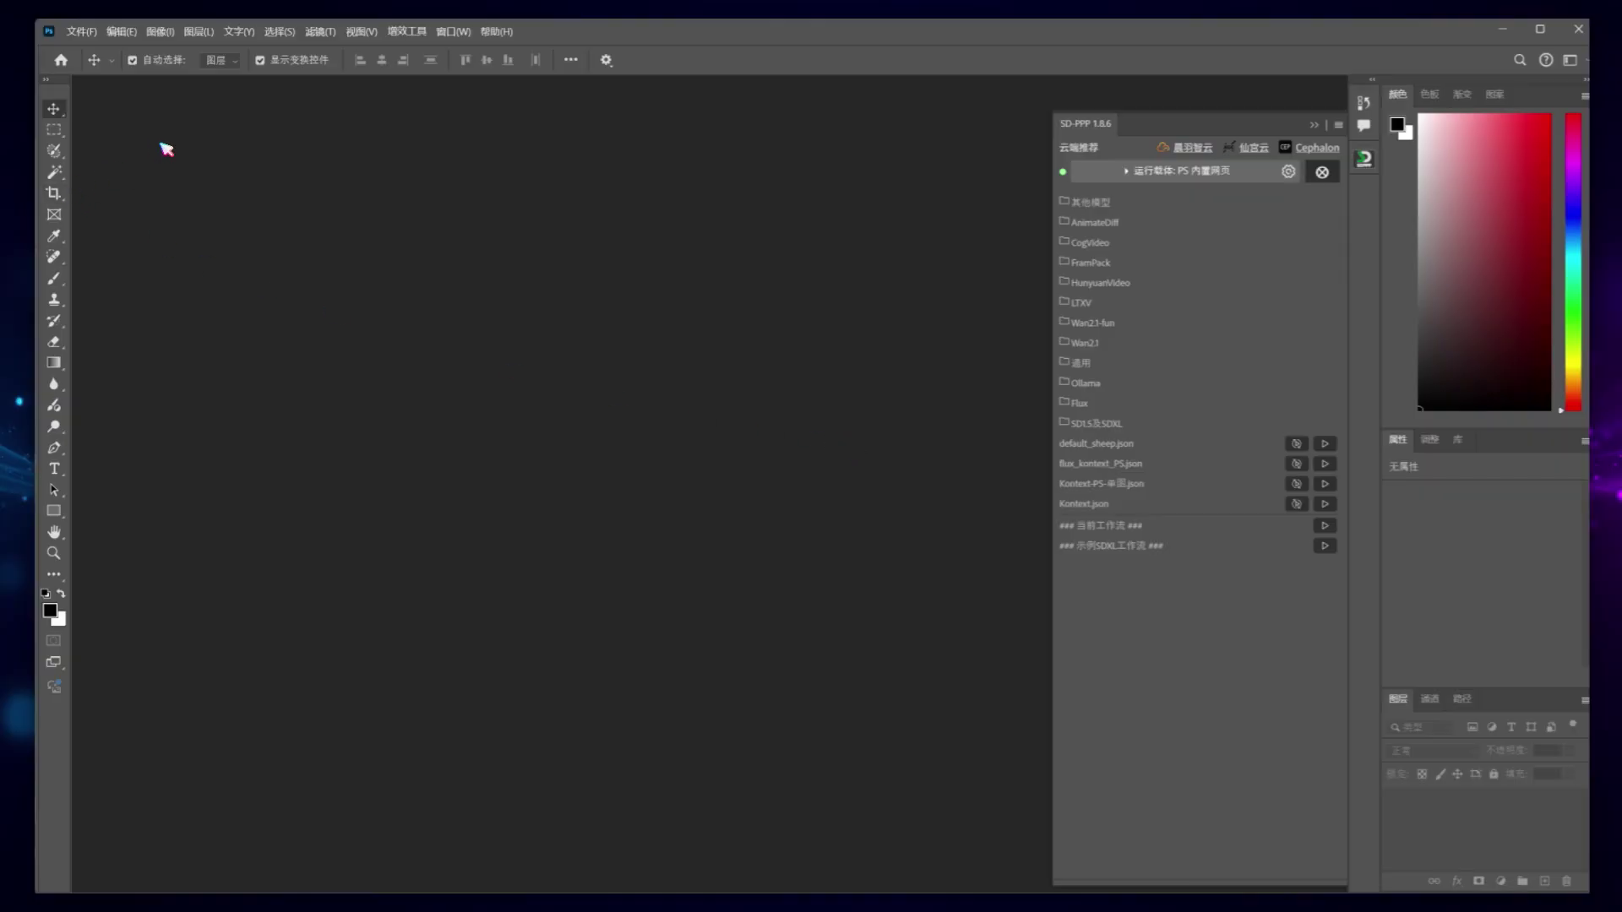
Create a new 1920×1080 Photoshop document named 演示.
left_click(81, 31)
left_click(84, 47)
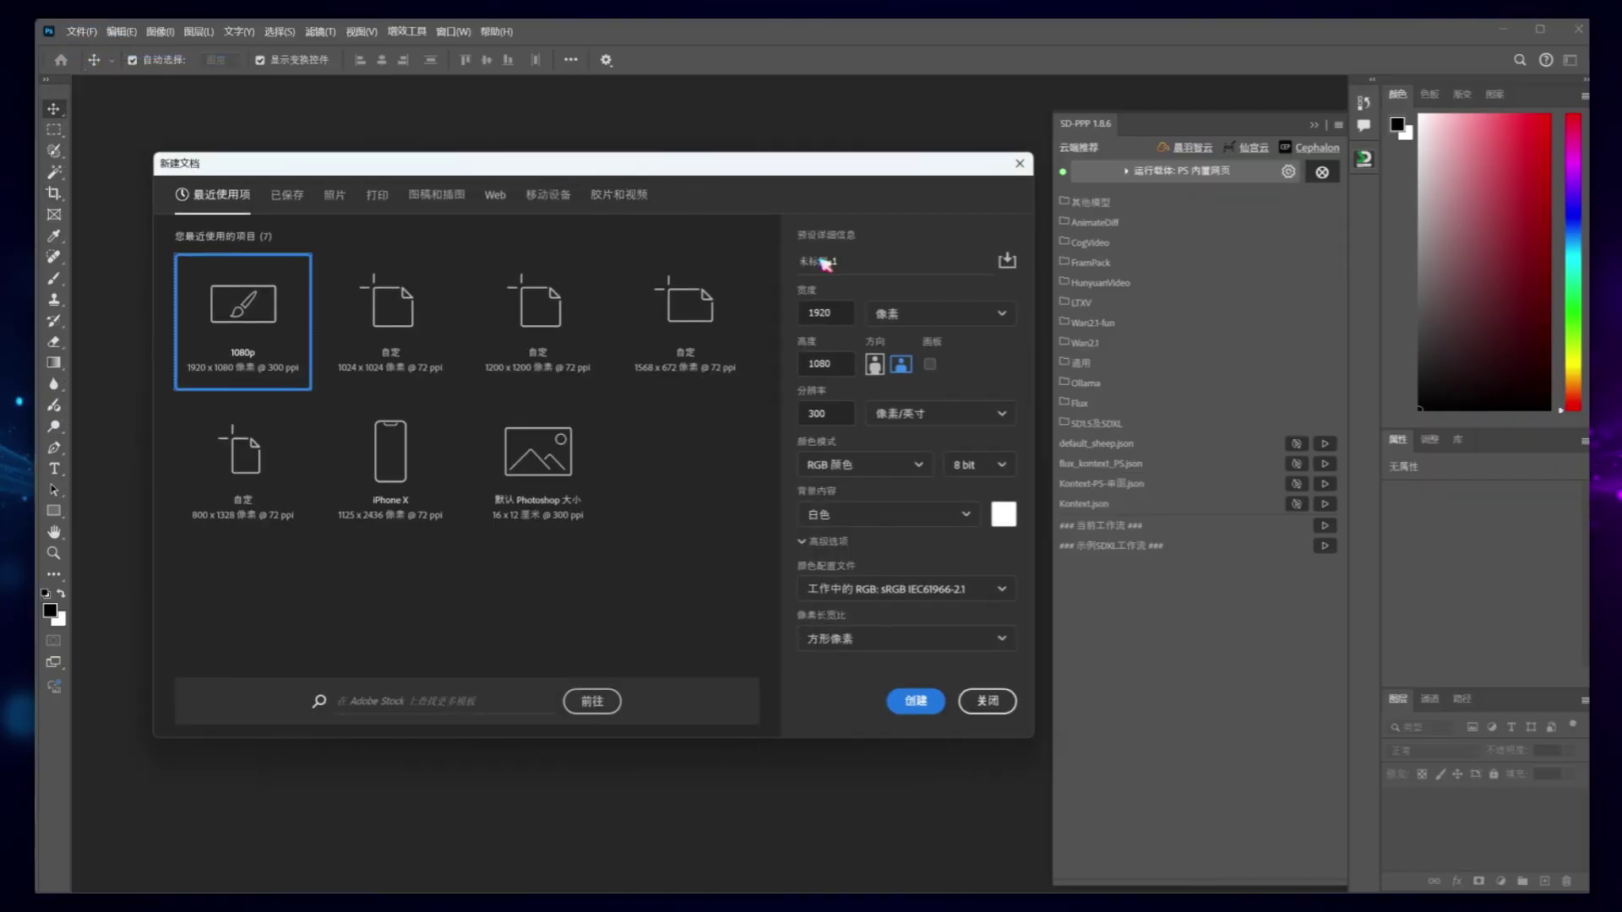
type("演示")
key("Return")
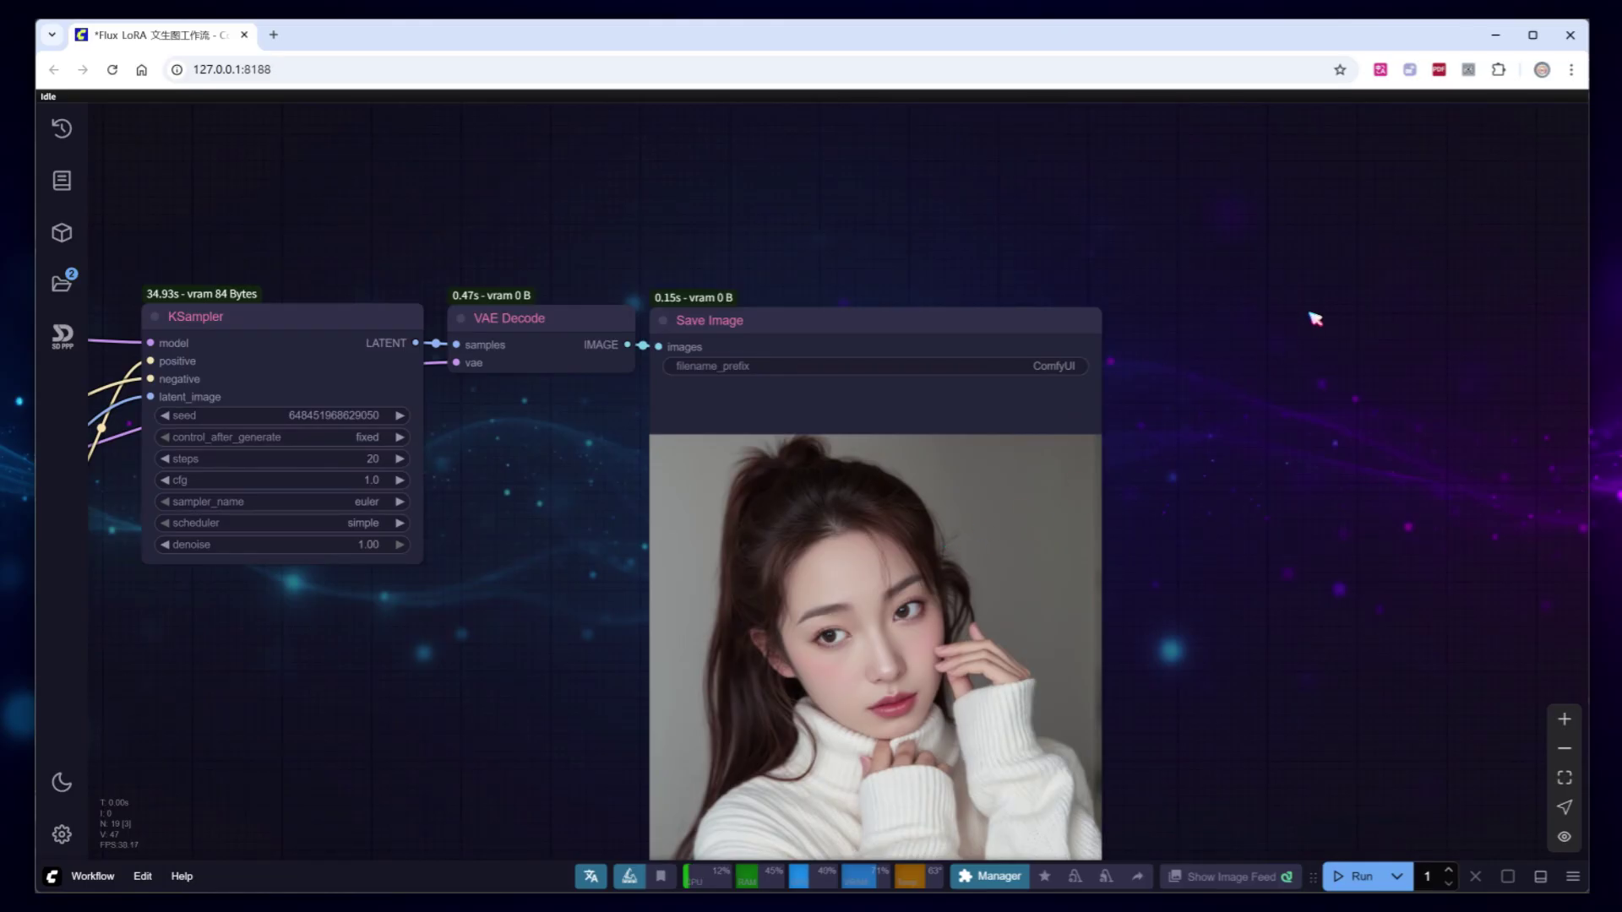
Add a Send Images To Photoshop node and connect the VAE Decode IMAGE output to it.
double_click(1247, 312)
type("send")
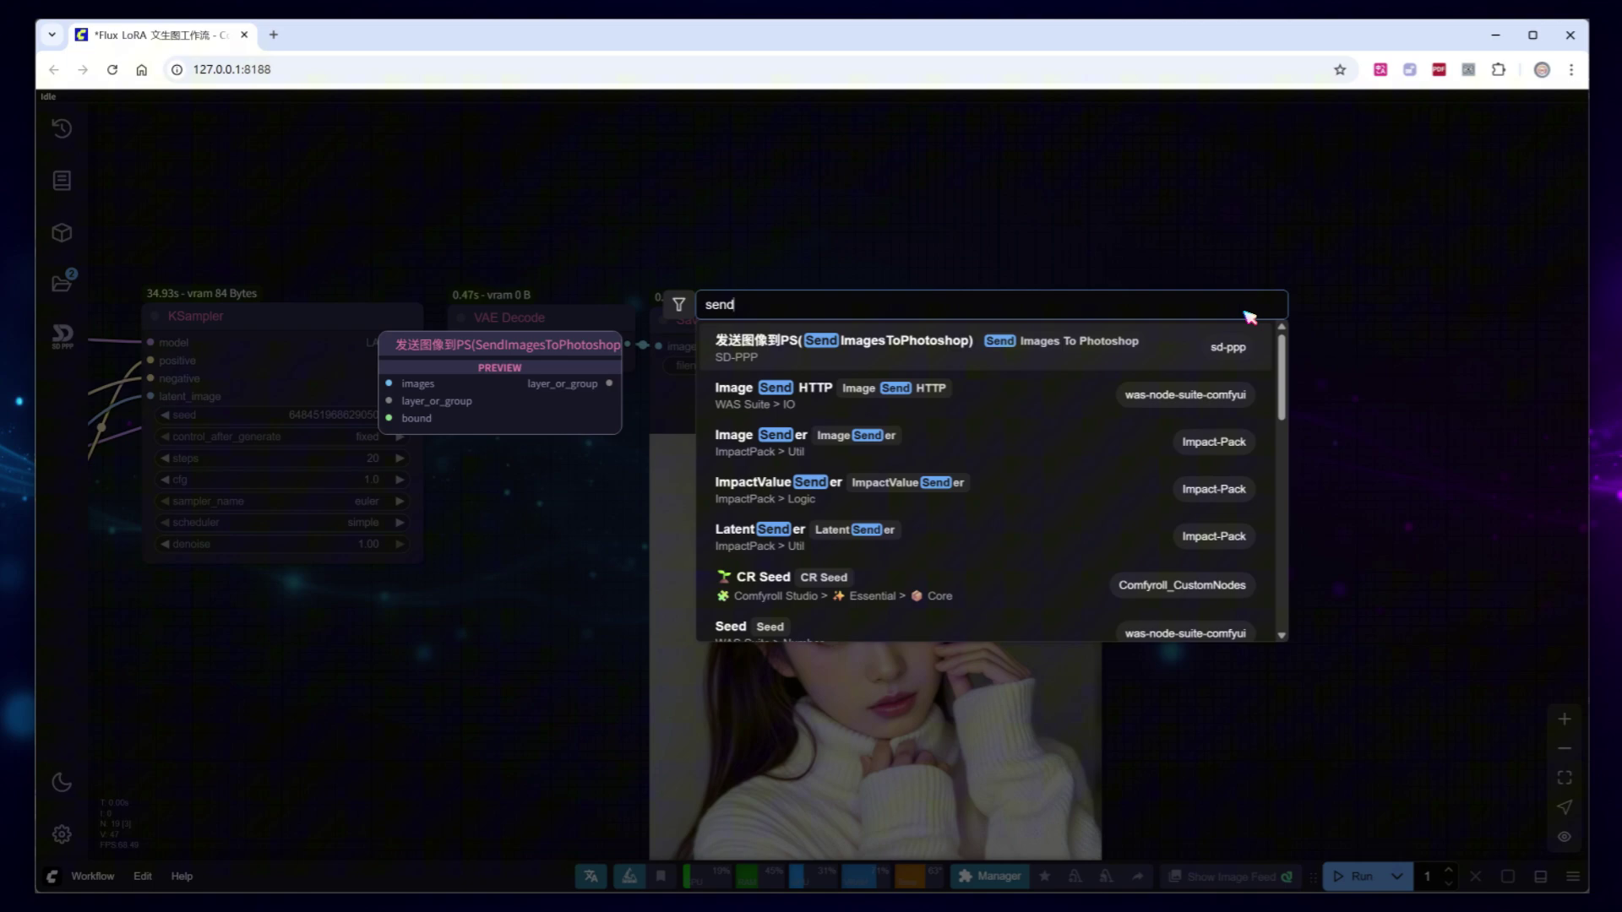
left_click(786, 345)
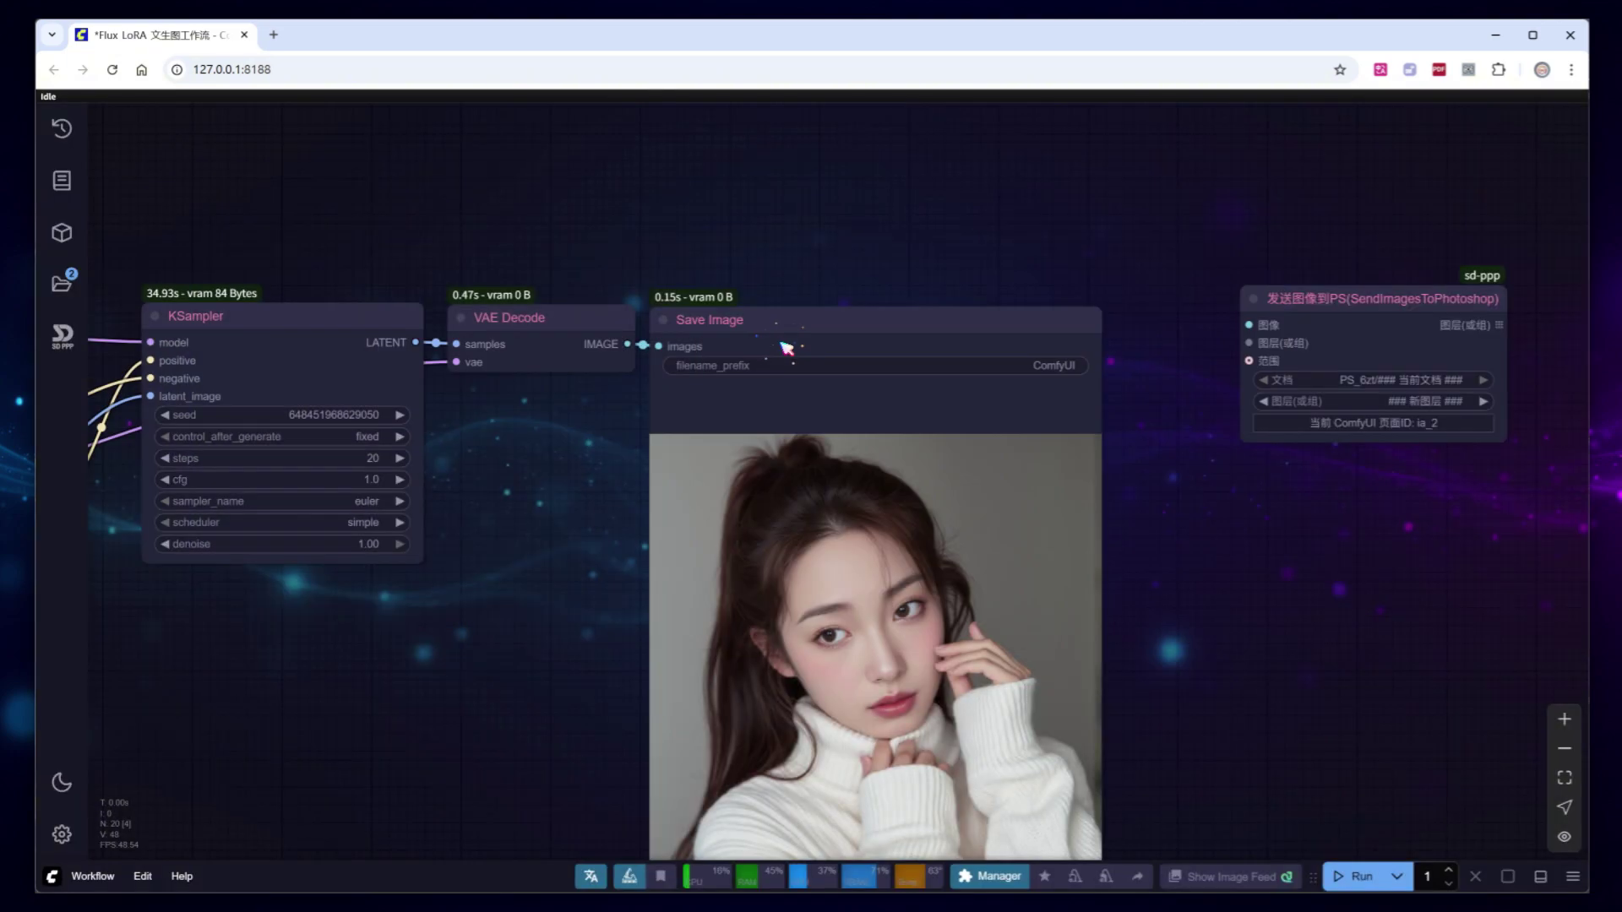
left_click_drag(628, 344, 1271, 342)
Set the sender's 文档 to 演示 and 图层 to 新图层, then run the workflow.
left_click_drag(1459, 512, 1111, 496)
scroll(1090, 436, "up", 1)
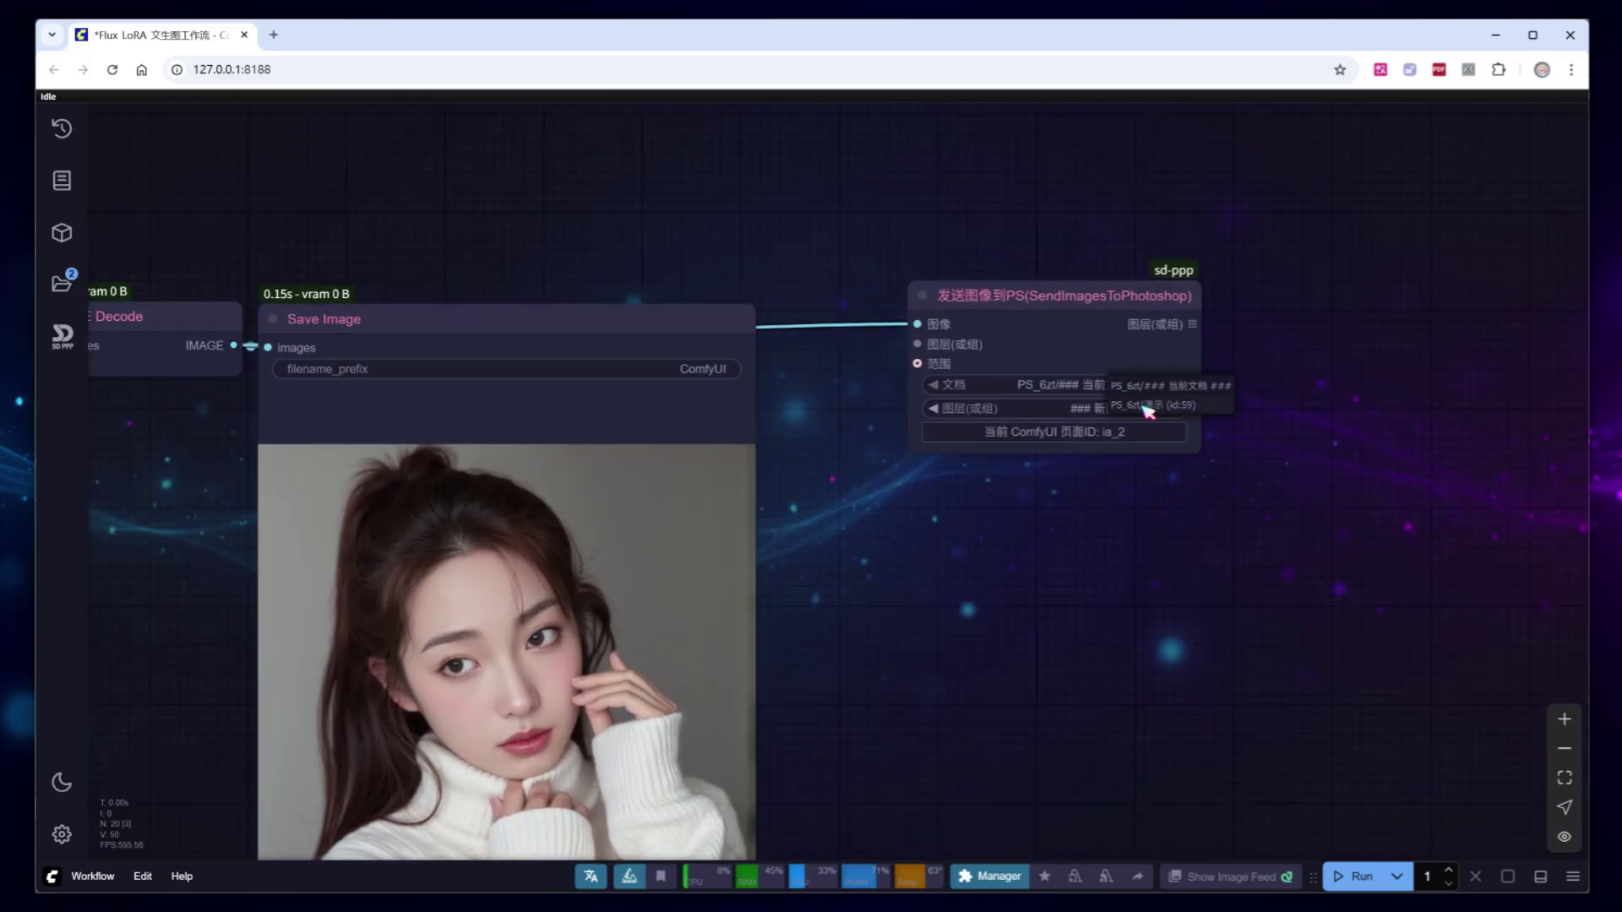
left_click(1131, 412)
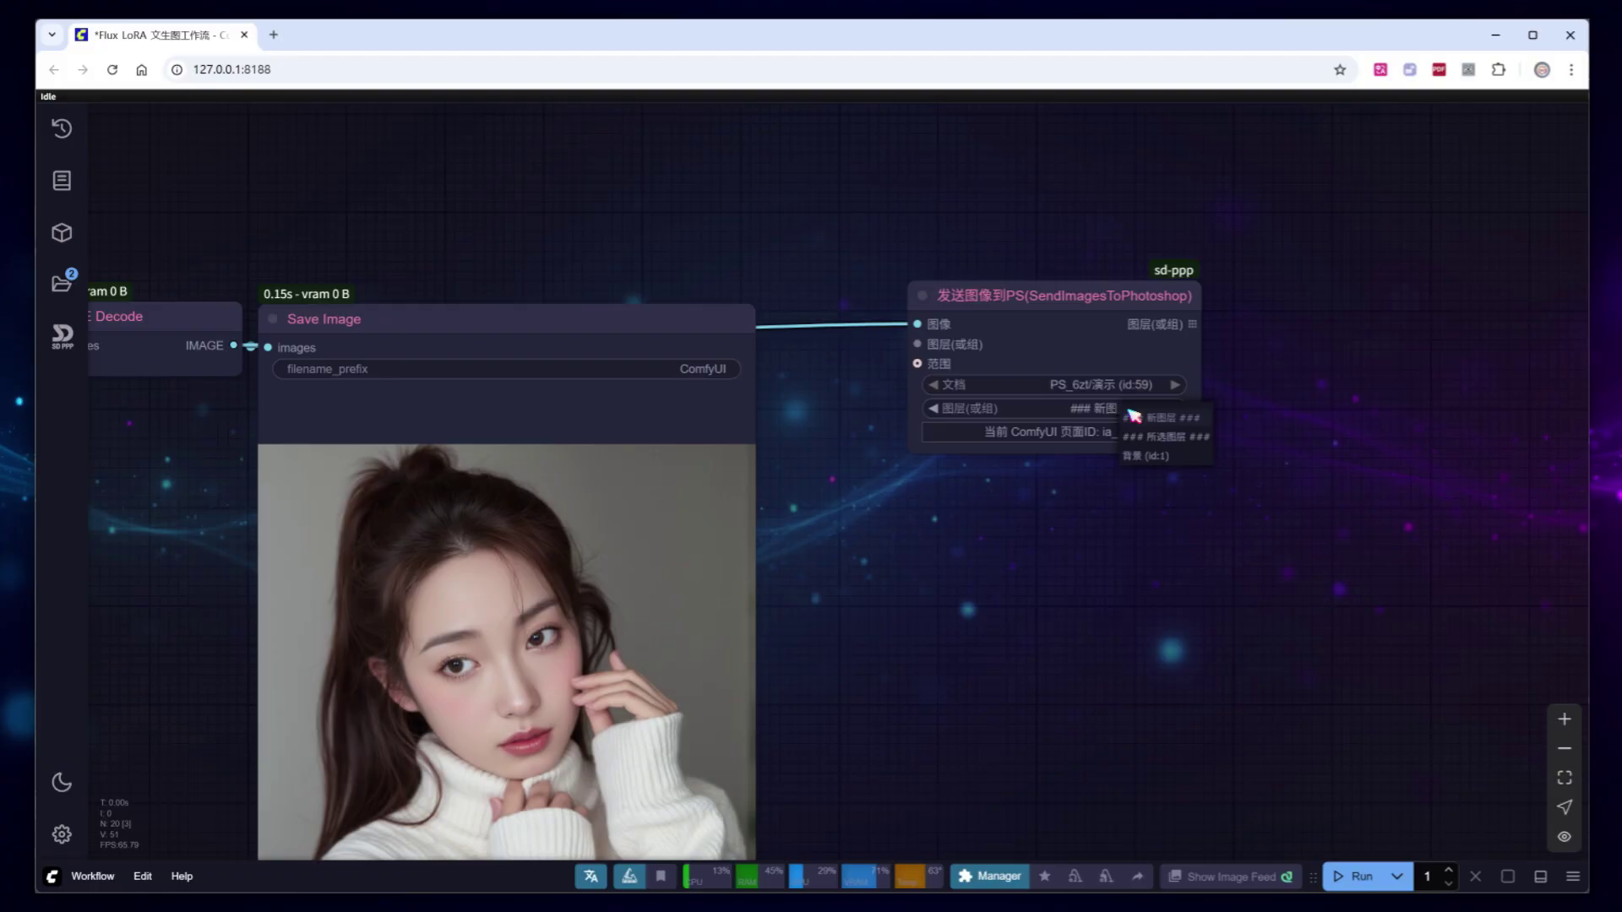
left_click(1180, 417)
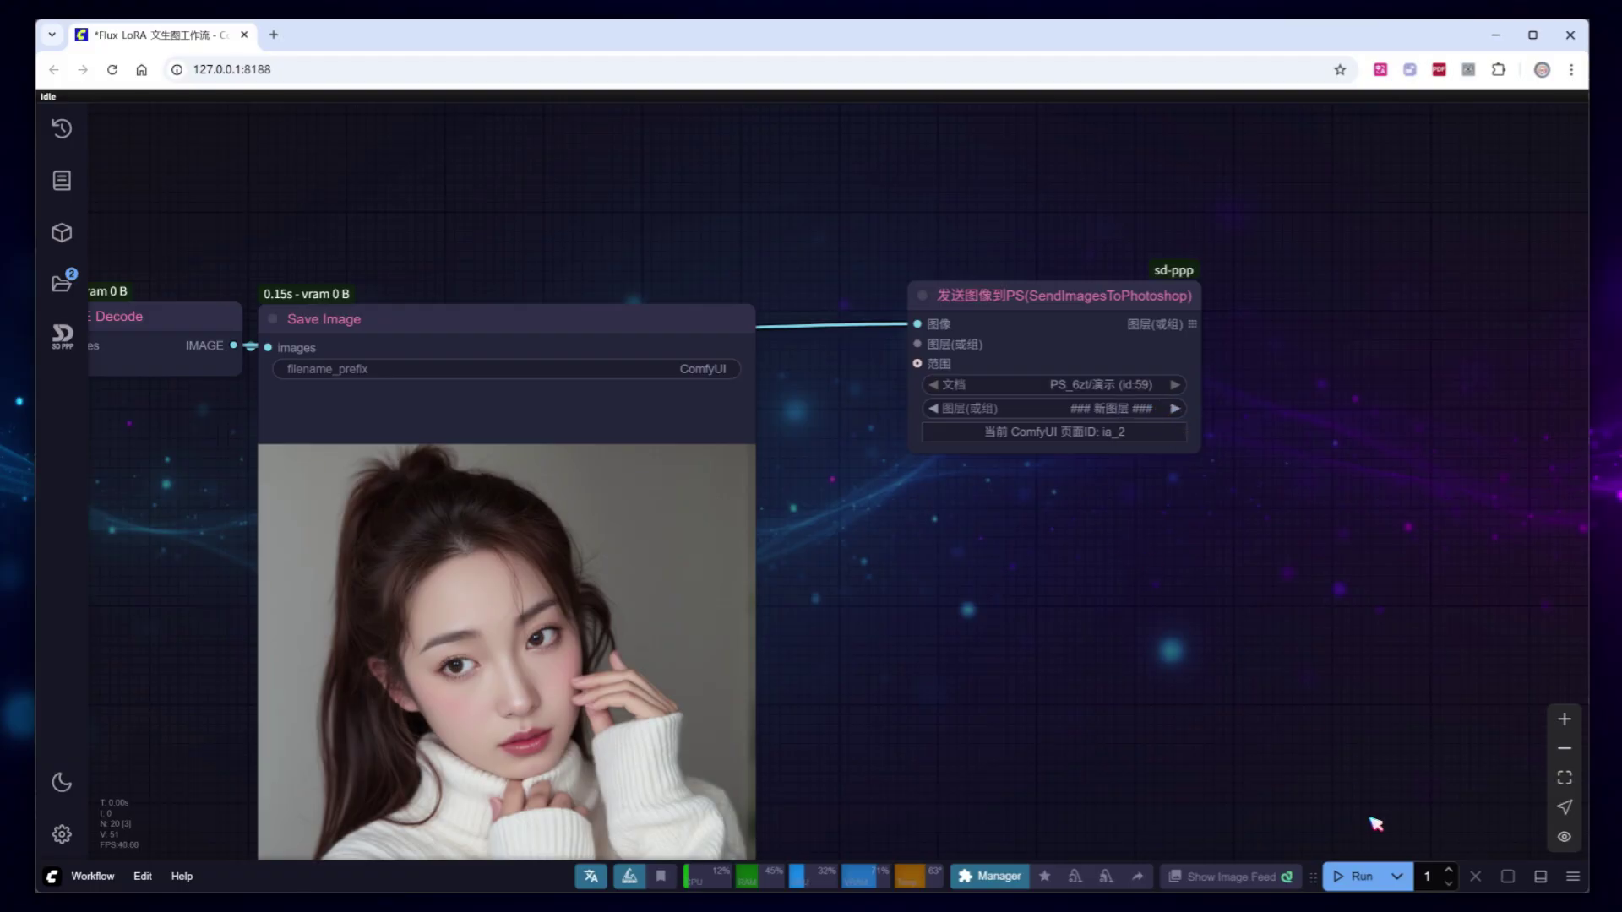
left_click(1356, 876)
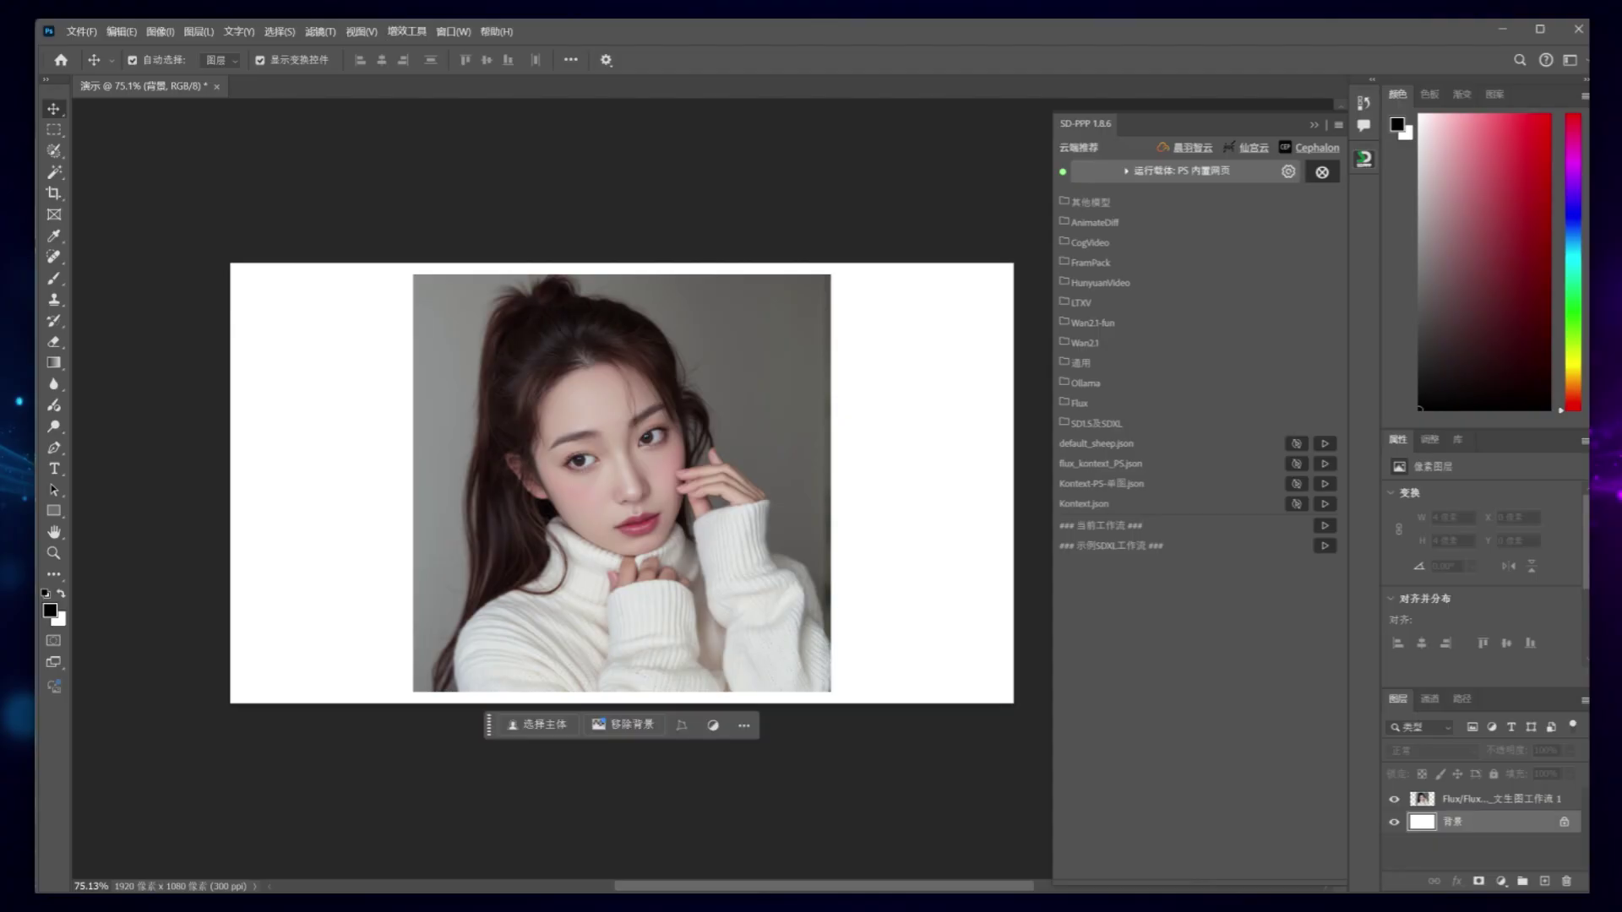
Drag the portrait layer to X 496, Y 28 on the 演示 canvas.
mouse_move(634, 553)
left_mouse_down()
mouse_move(555, 542)
mouse_move(635, 559)
mouse_move(655, 538)
left_mouse_up()
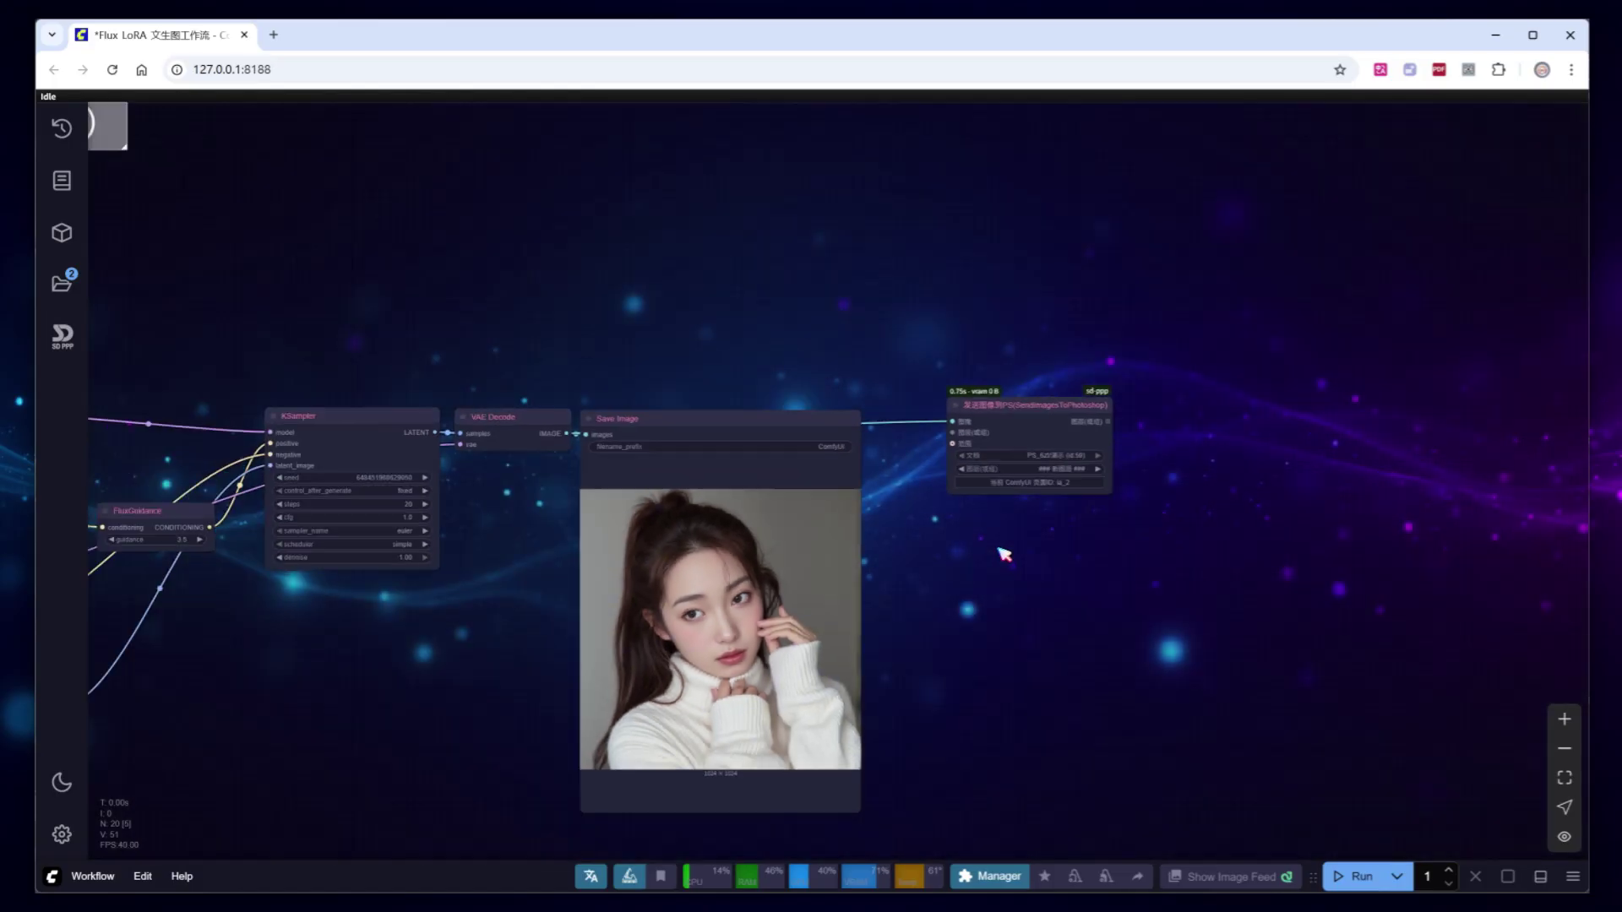
In the SD-PPP panel, choose Flux\flux1-dev-fp8-with_clip_vae.safetensors for Load Checkpoint.
scroll(930, 553, "up", 5)
scroll(927, 580, "down", 1)
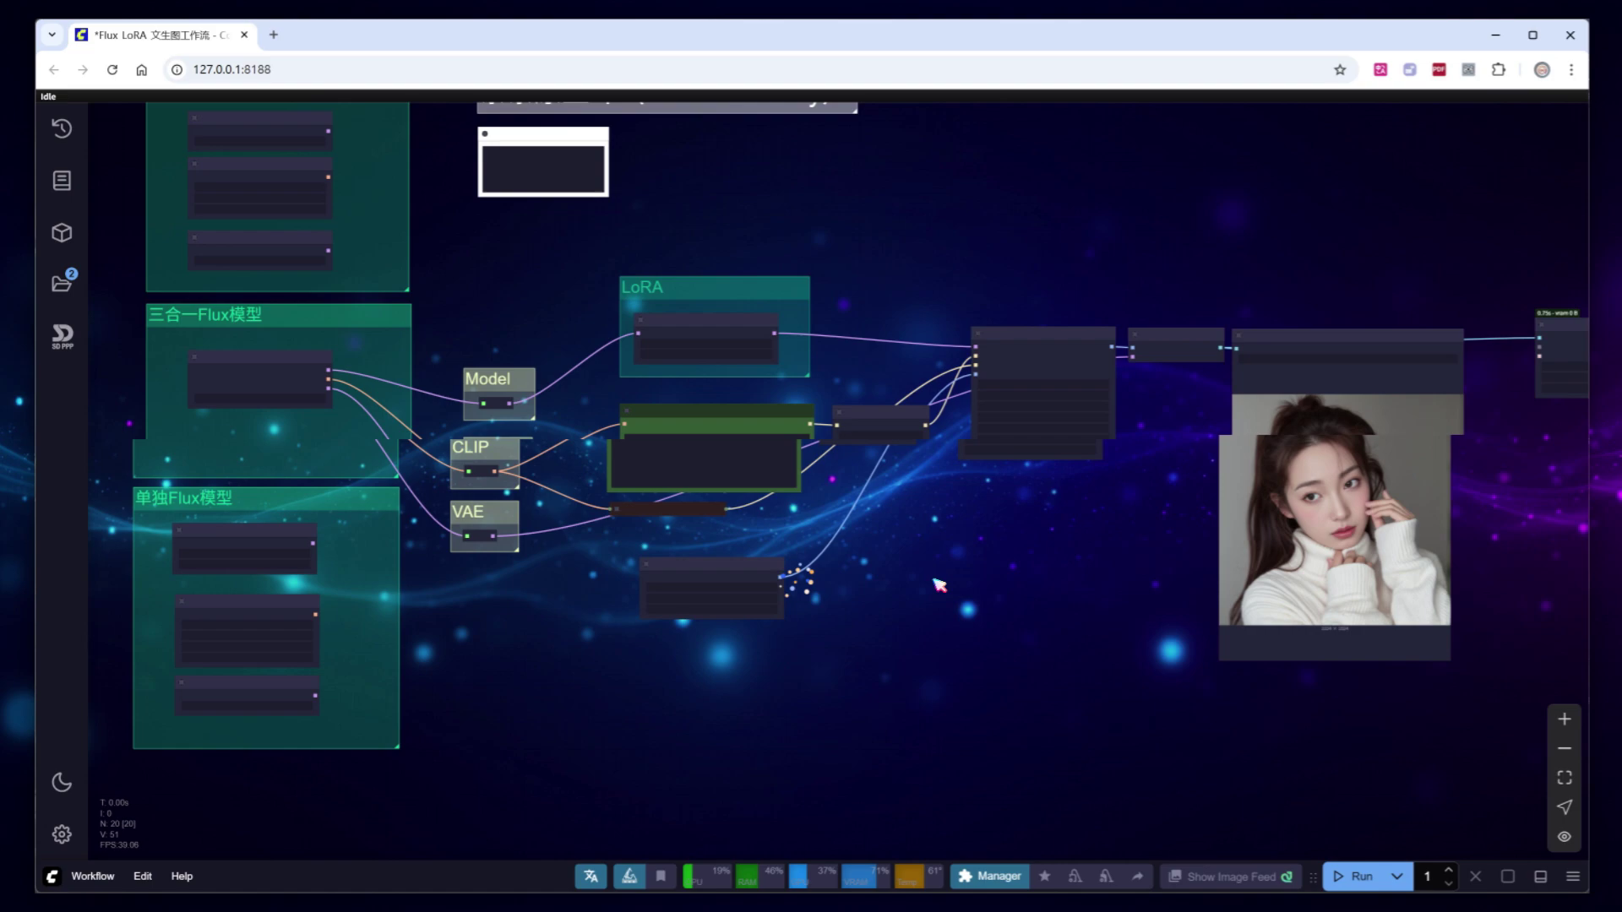
left_click(63, 336)
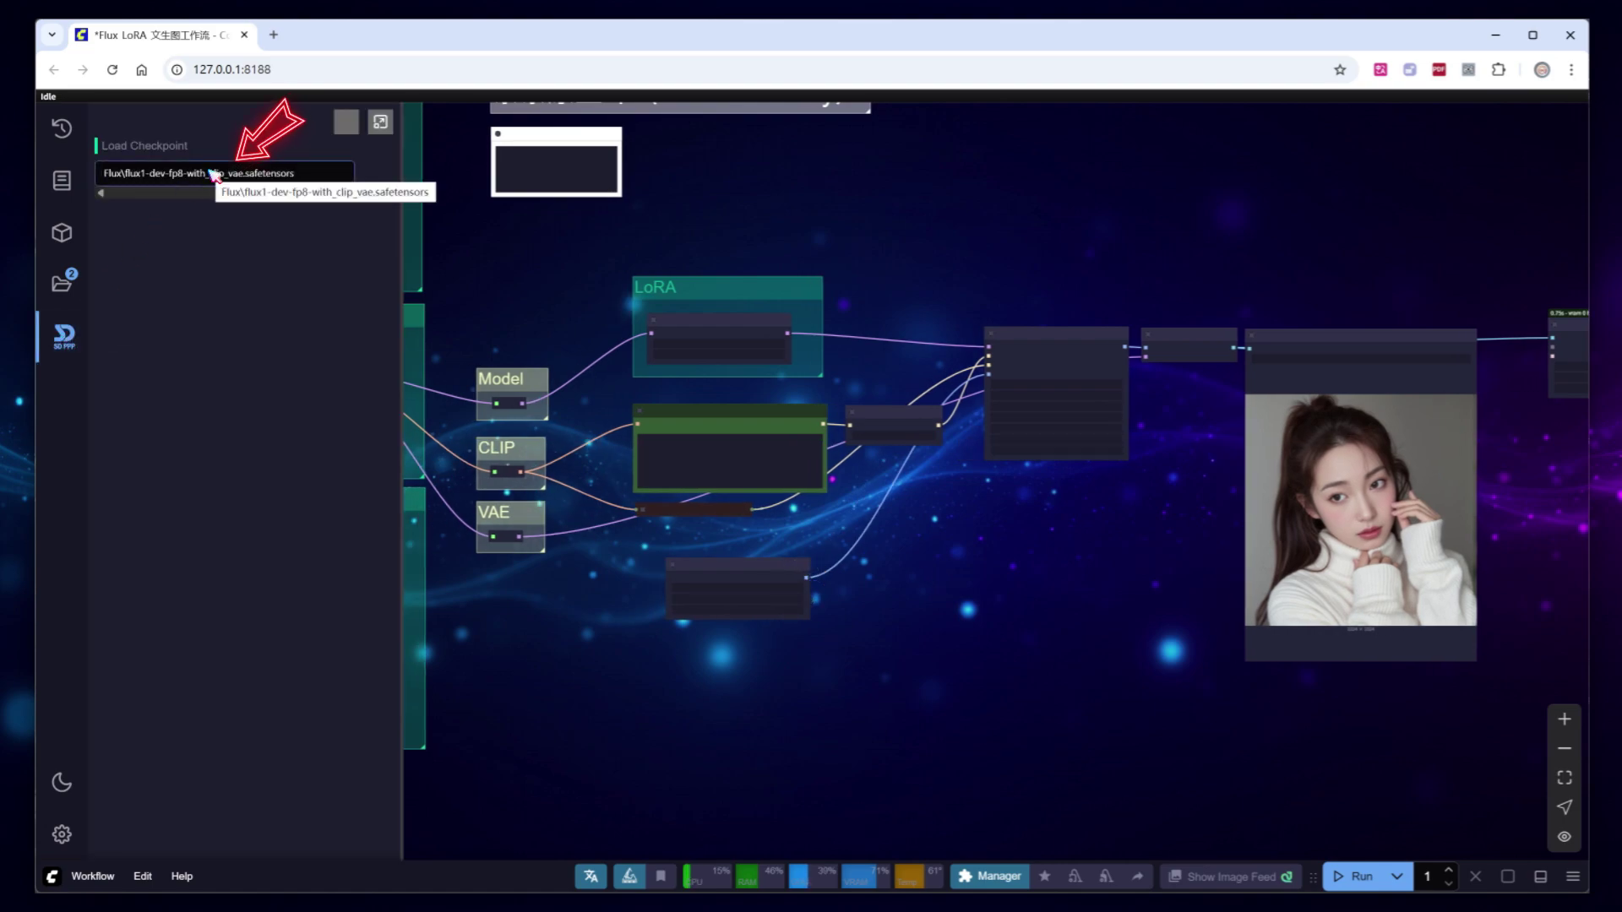
left_click(214, 175)
key("Down")
key("Return")
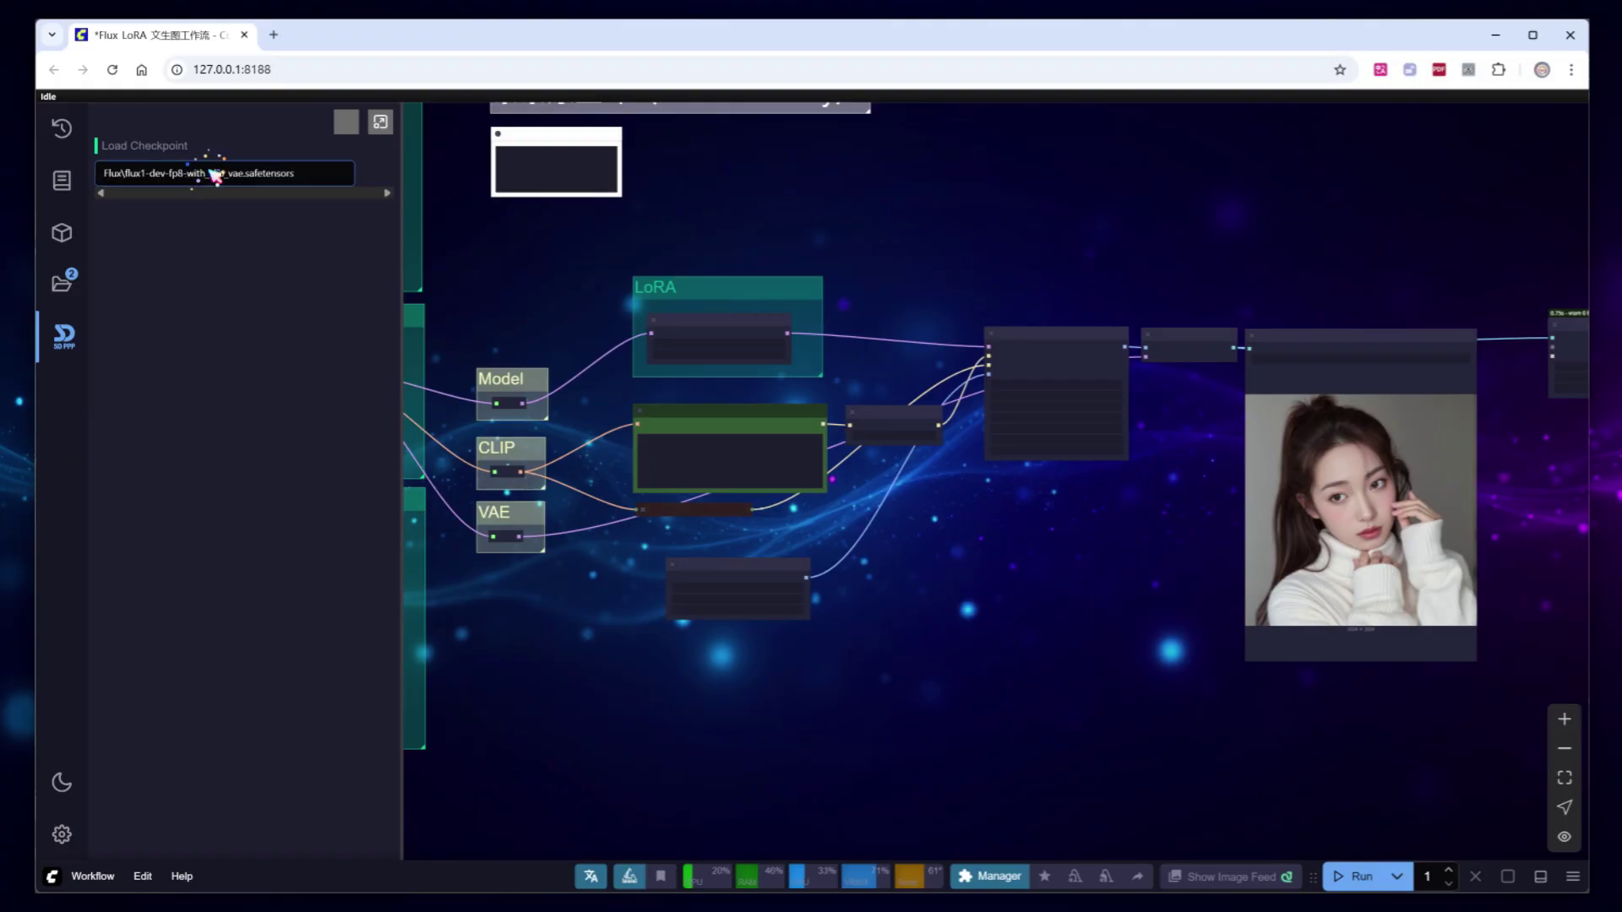
Set the SD-PPP run host to the [ia_2] Flux_LoRA page and open its current workflow.
key("alt+Tab")
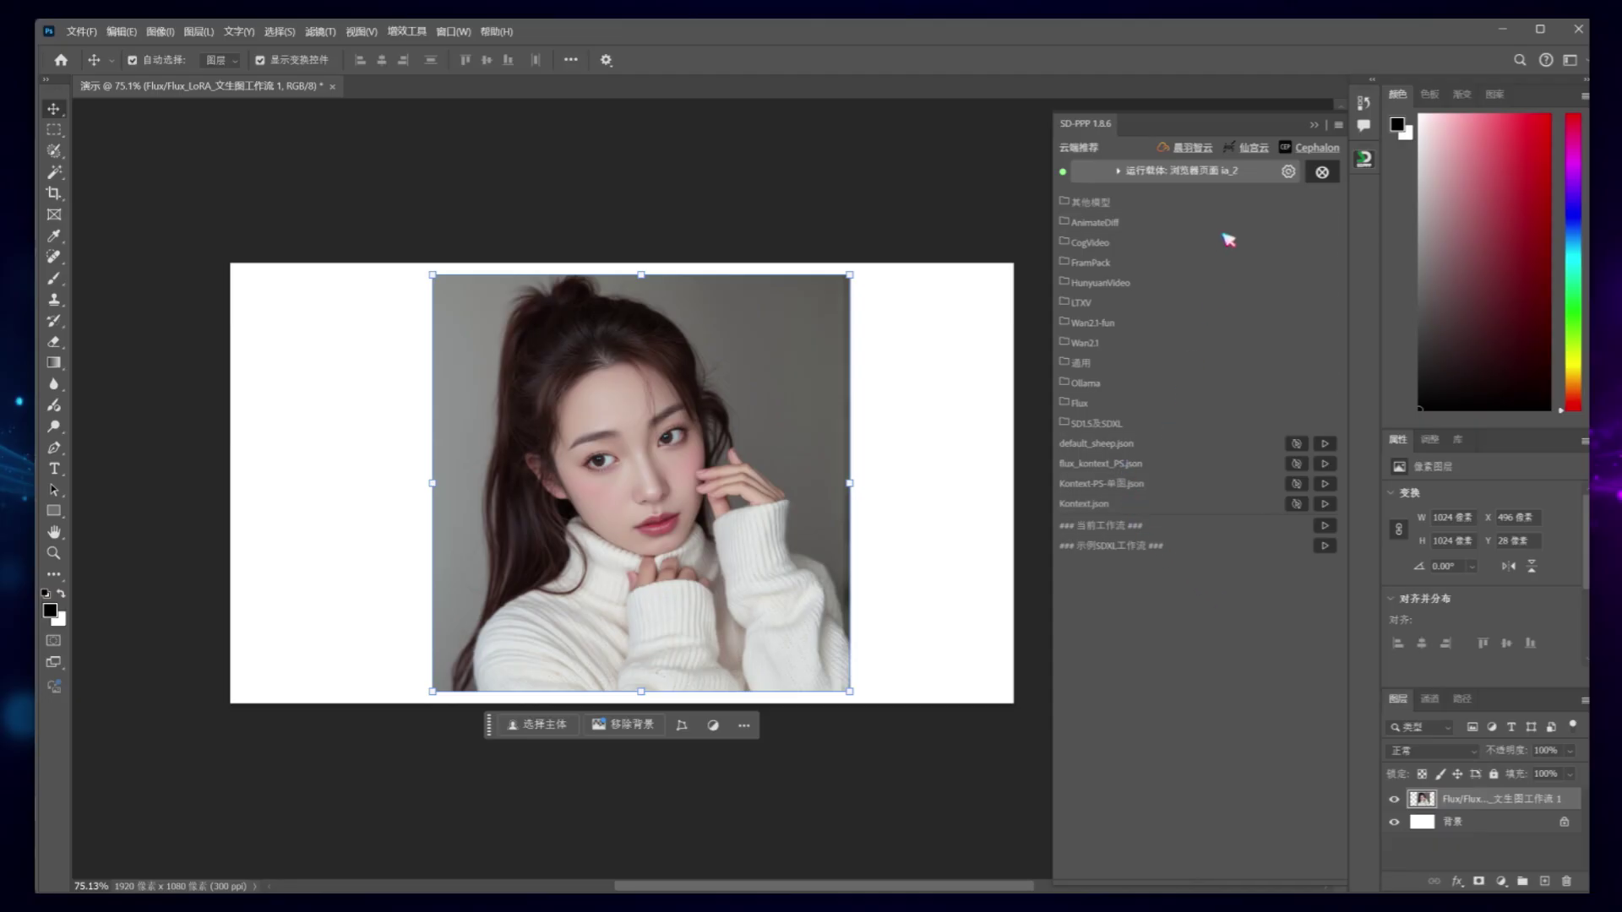
left_click(1194, 170)
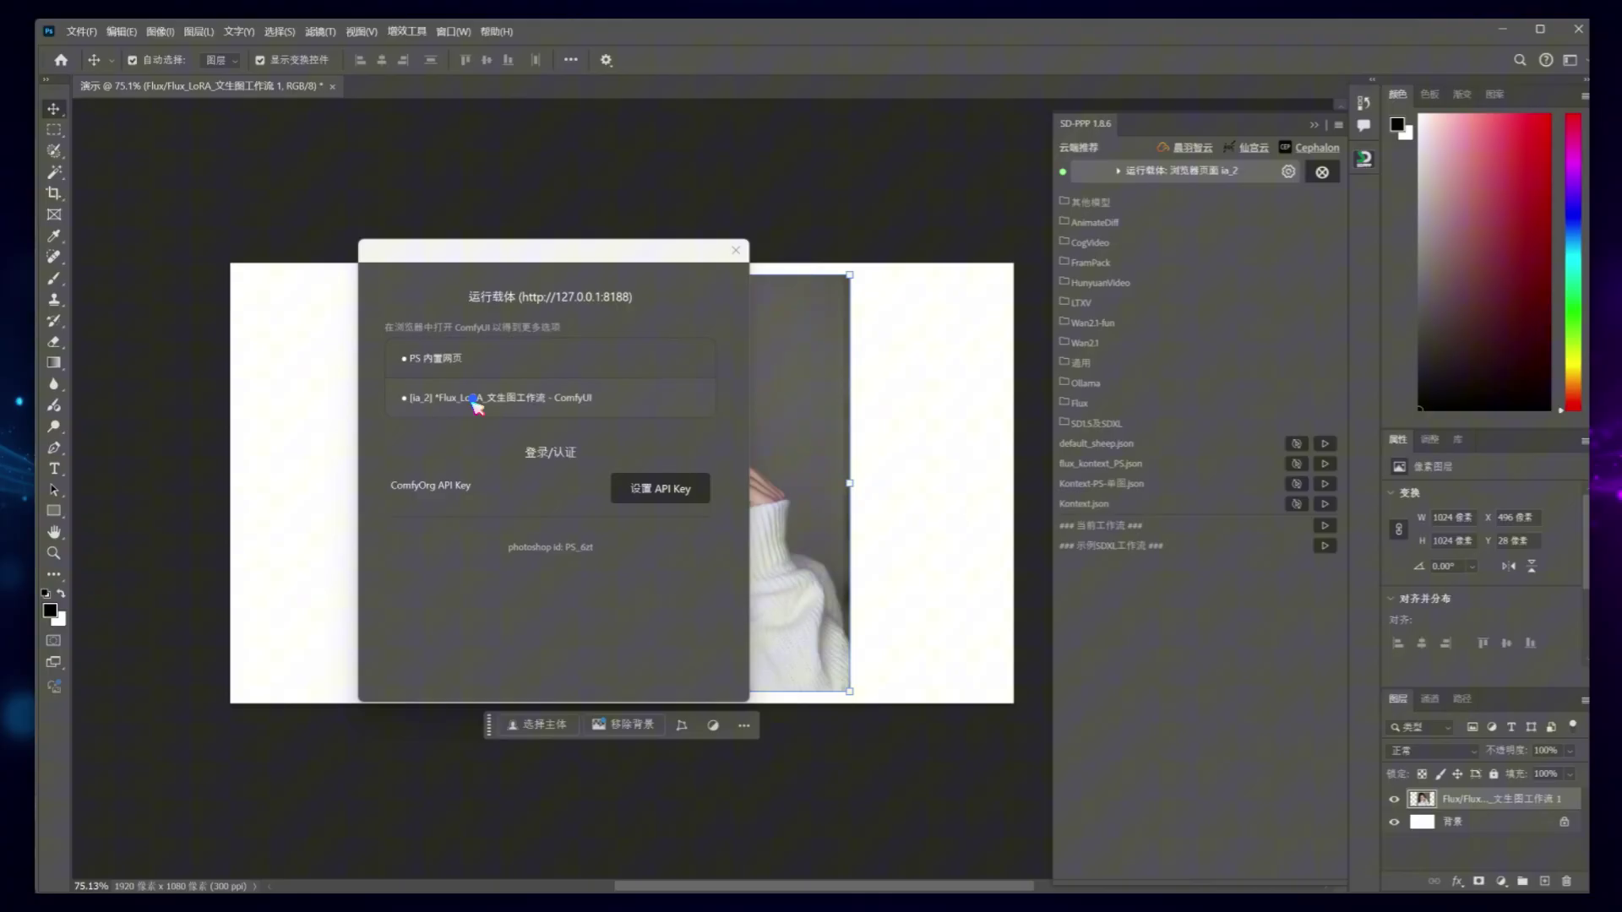
left_click(474, 402)
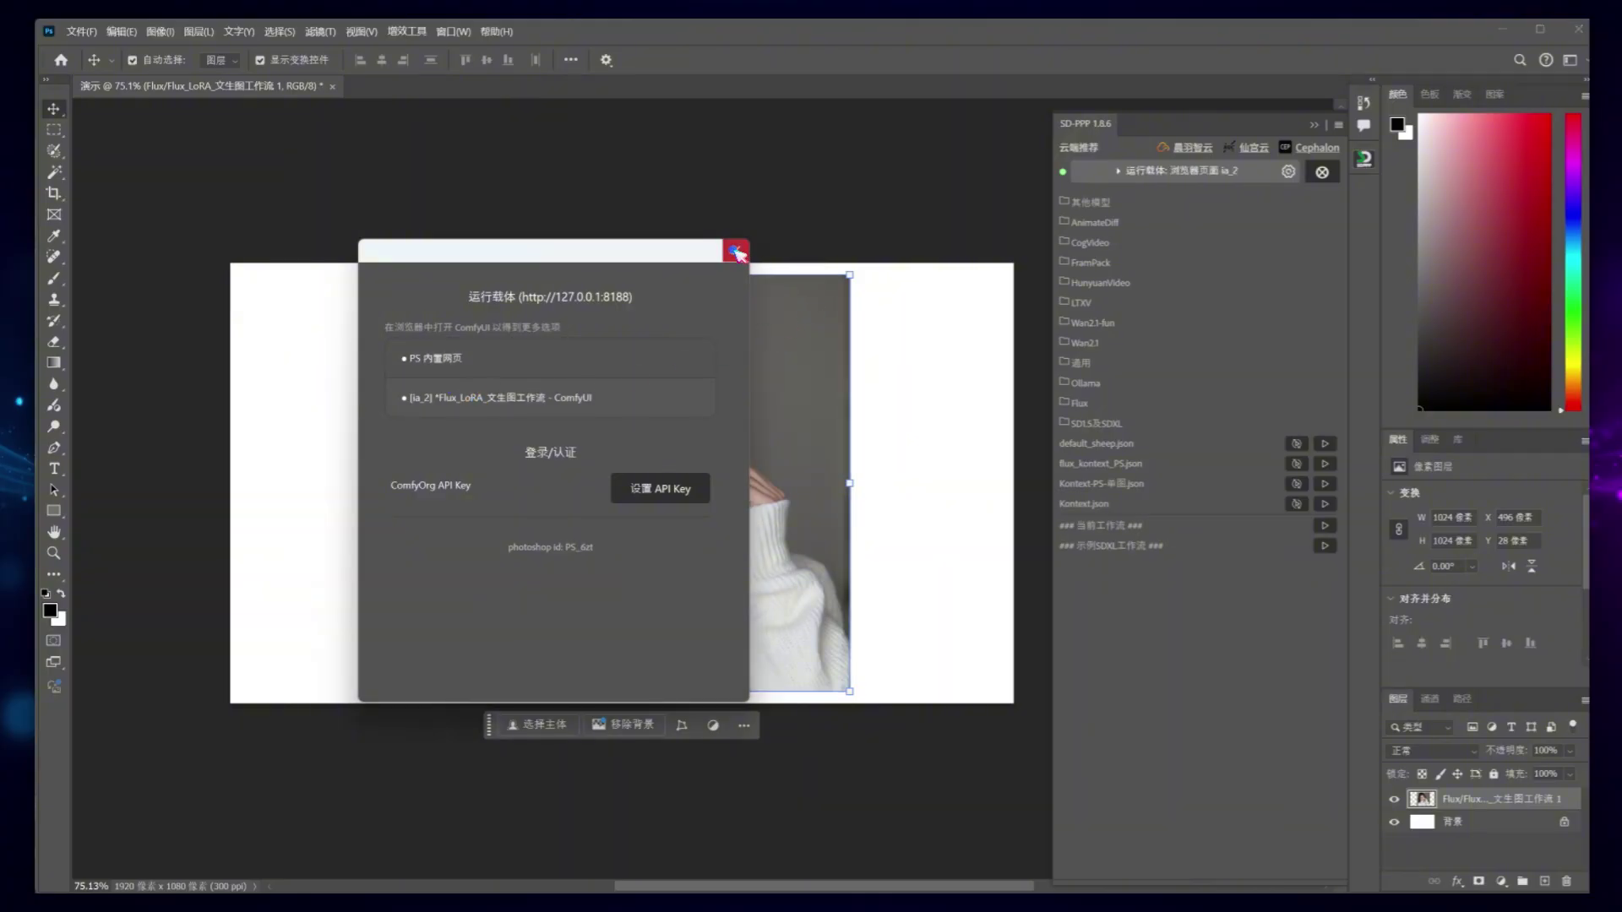
left_click(736, 251)
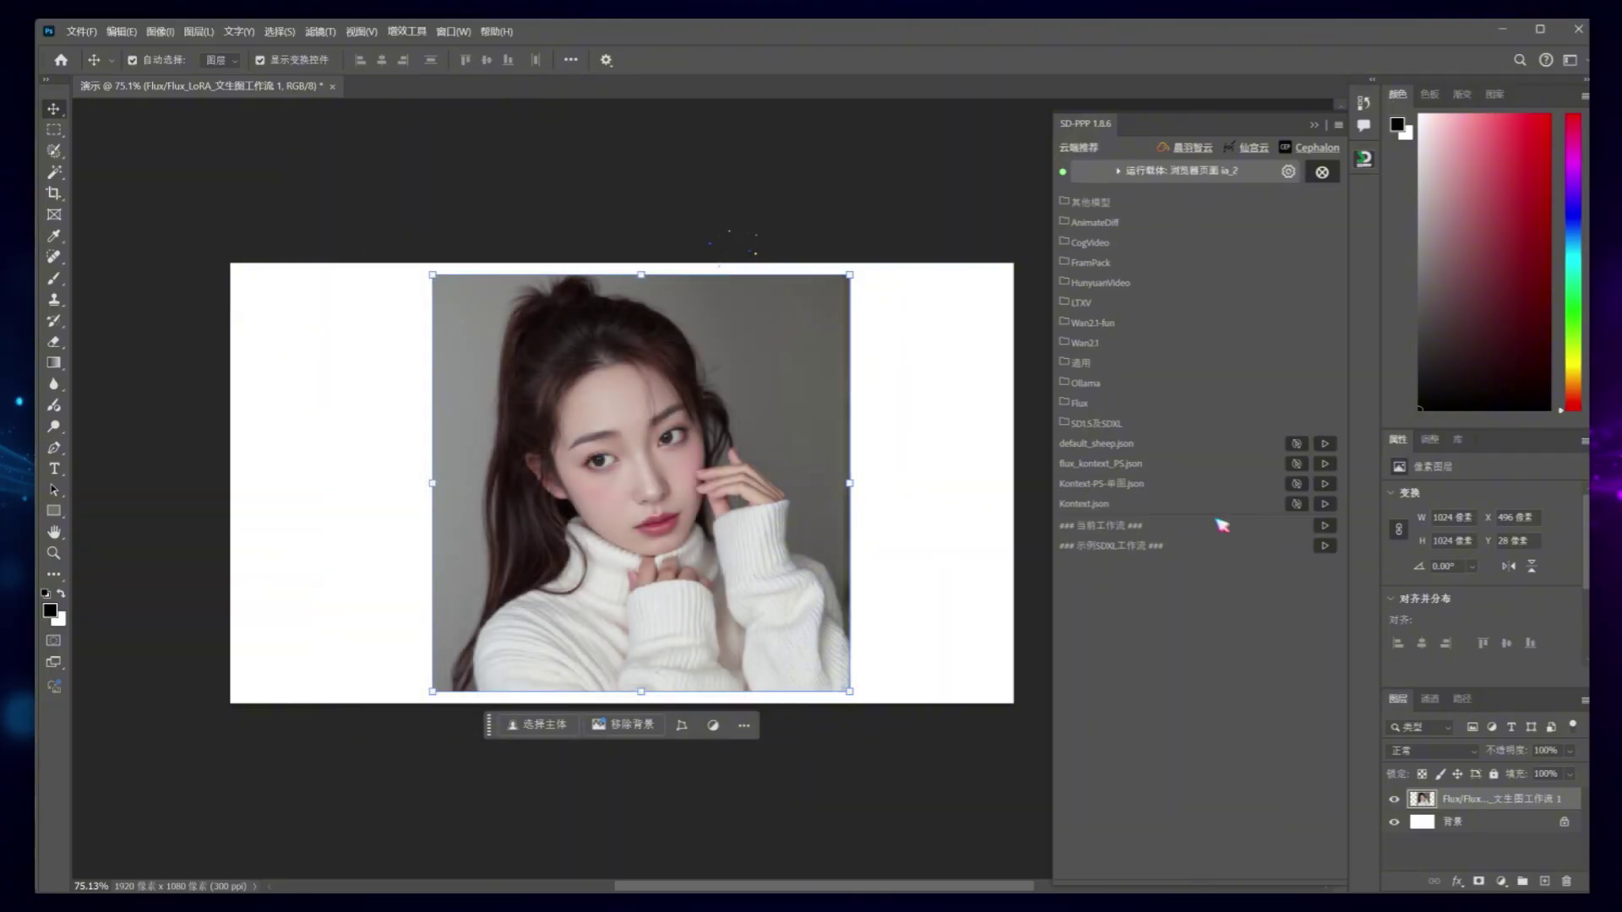
left_click(1305, 529)
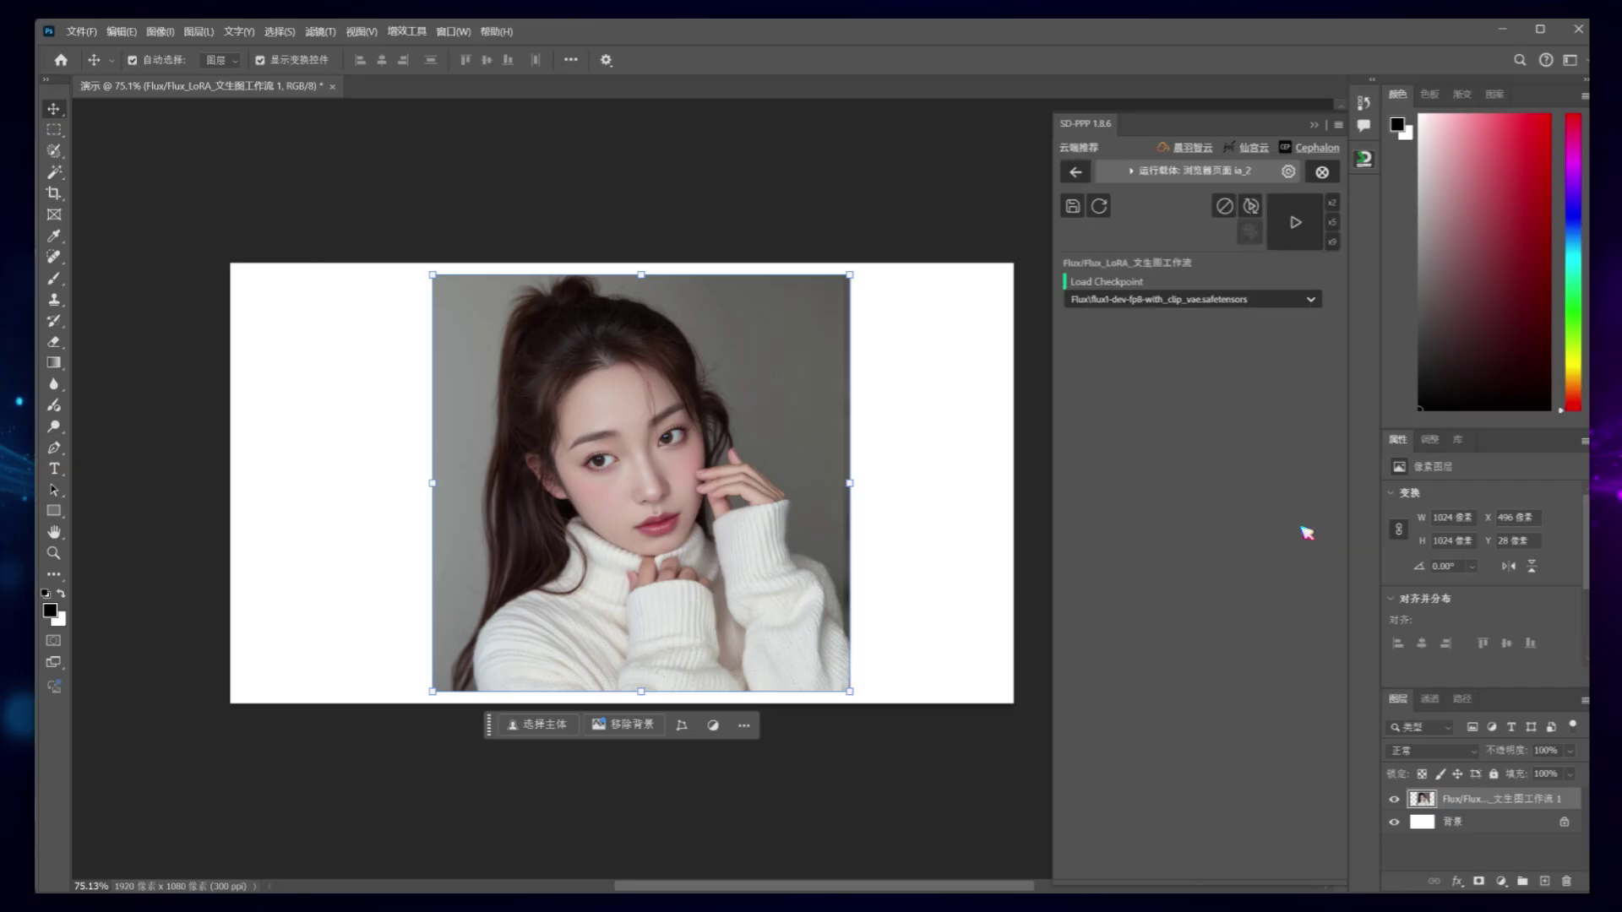
left_click(1162, 268)
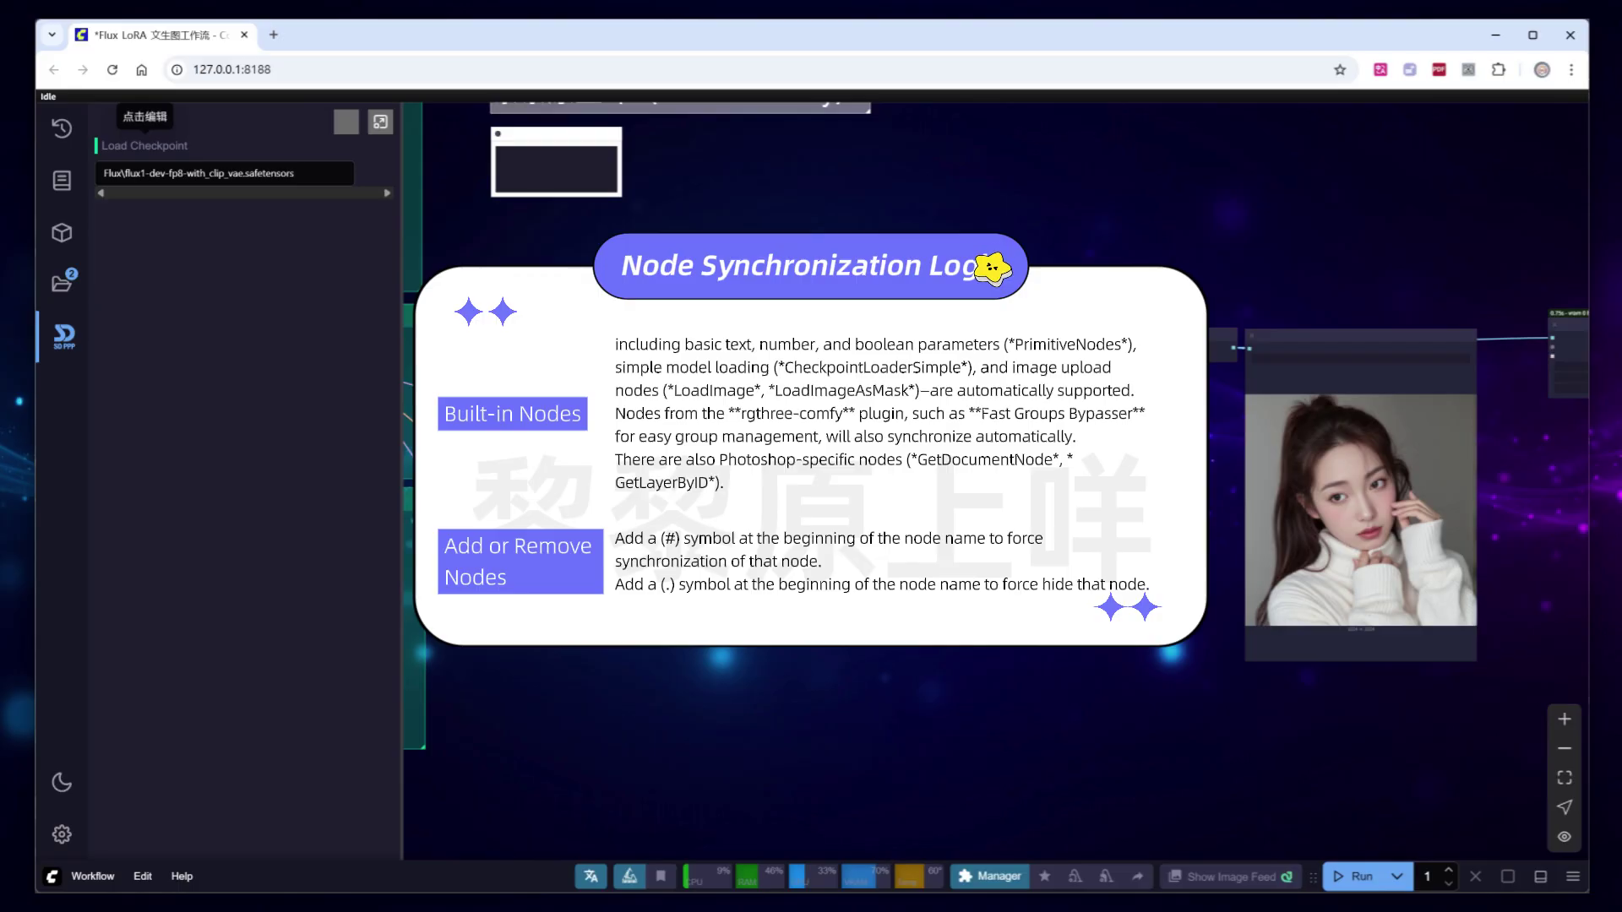
Inspect the Load Checkpoint node, then select the CLIP Text Encode (Positive Prompt) node.
scroll(724, 453, "up", 5)
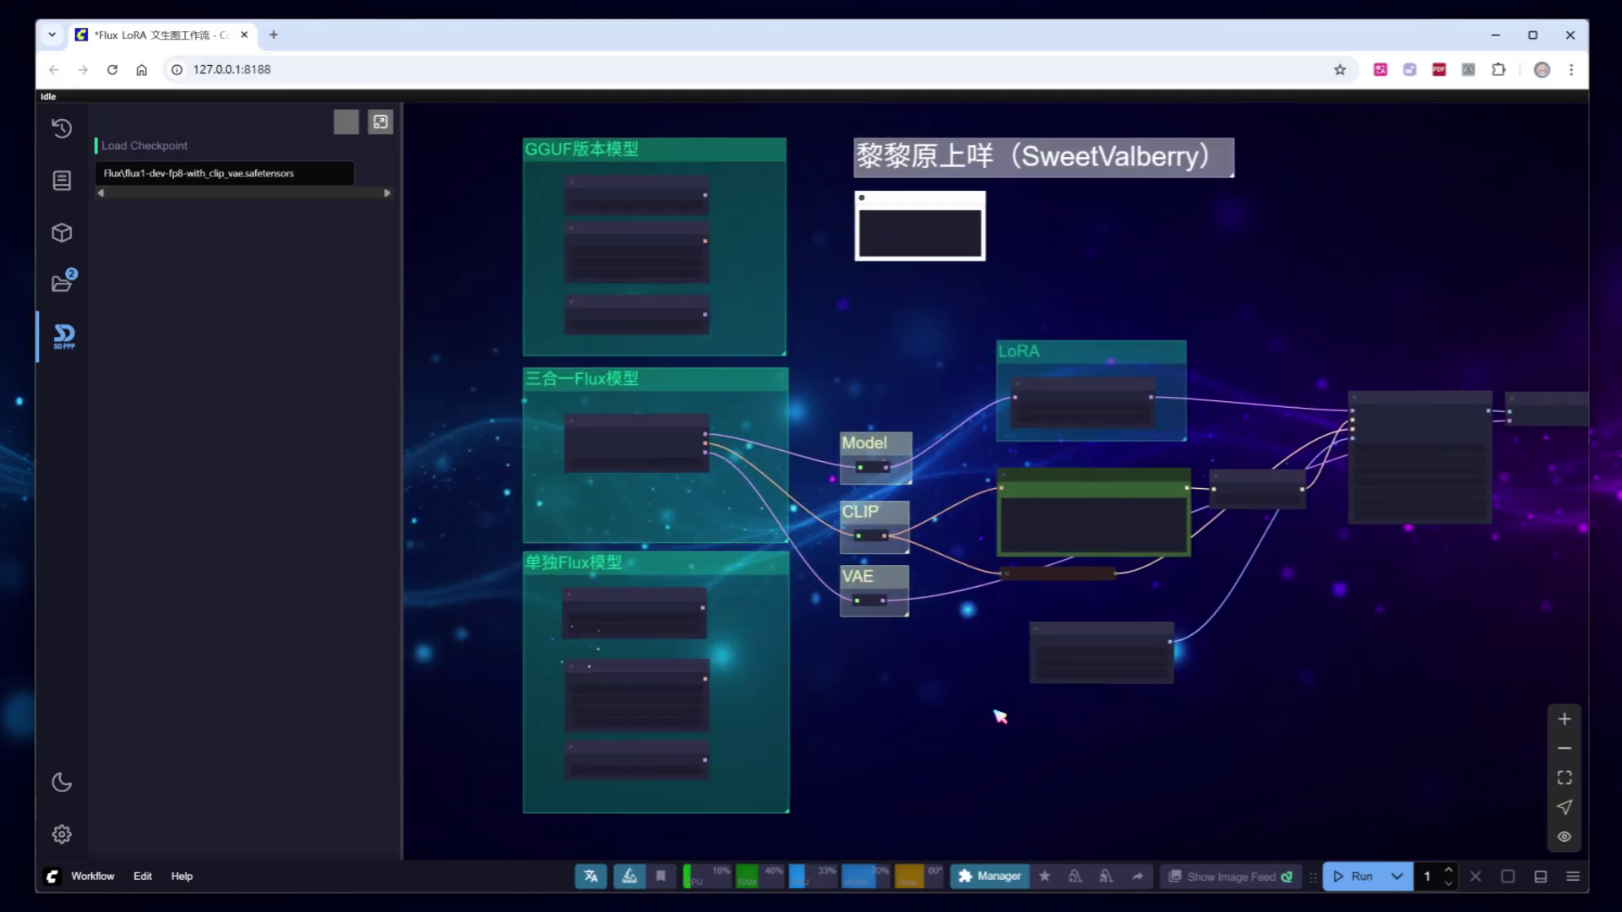
scroll(724, 453, "up", 3)
left_click(724, 453)
left_click(1155, 522)
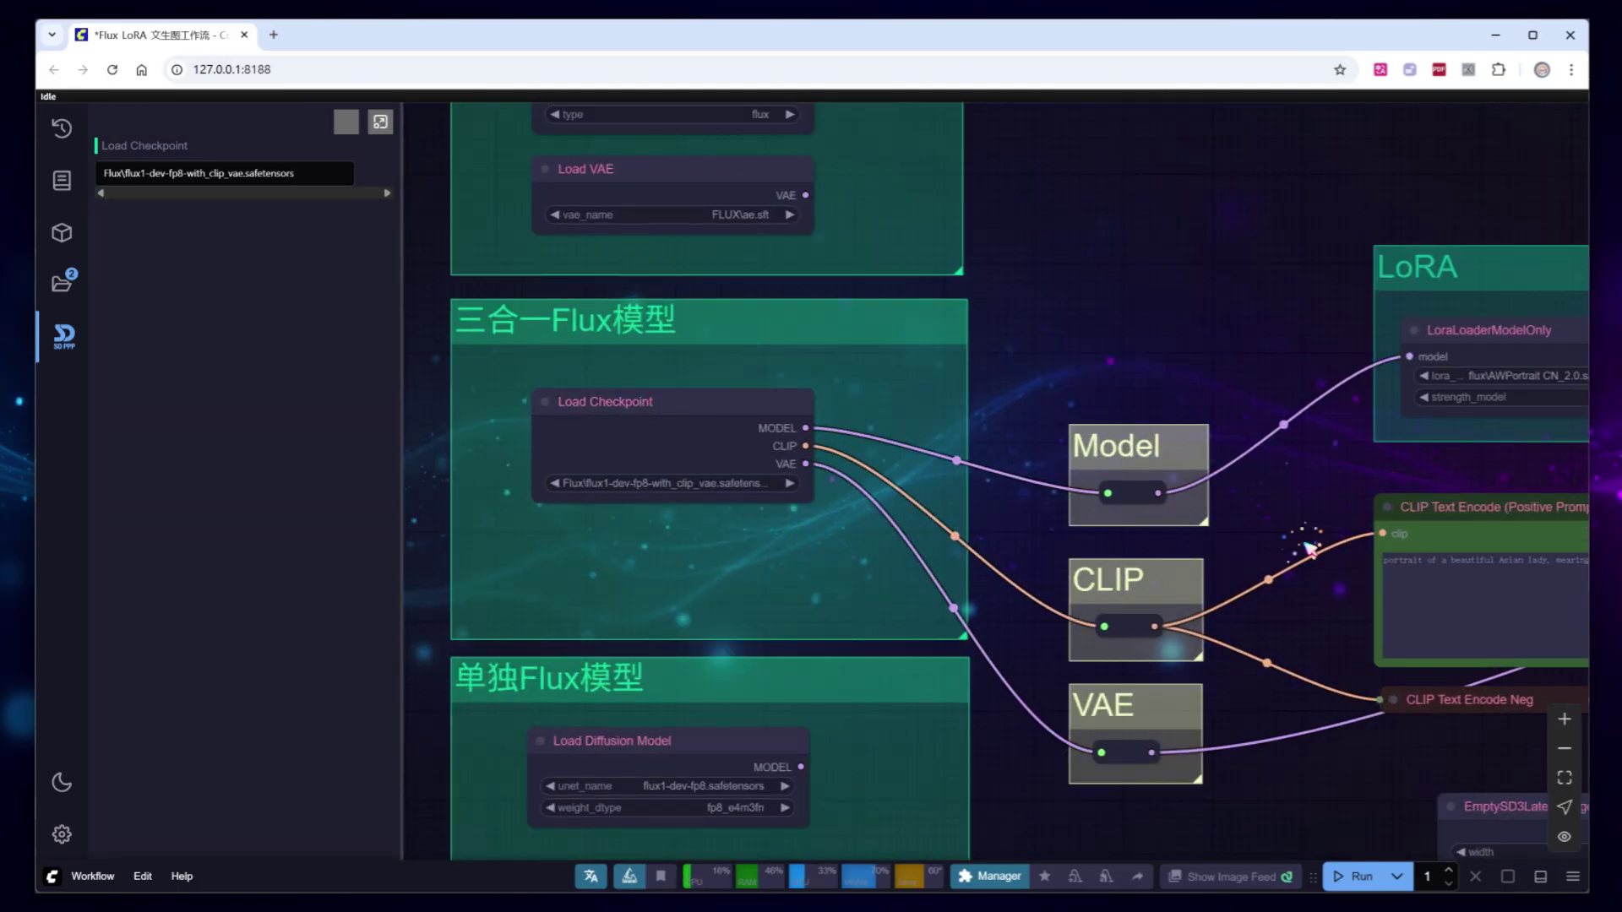
scroll(1292, 608, "down", 4)
left_click_drag(1275, 706, 846, 543)
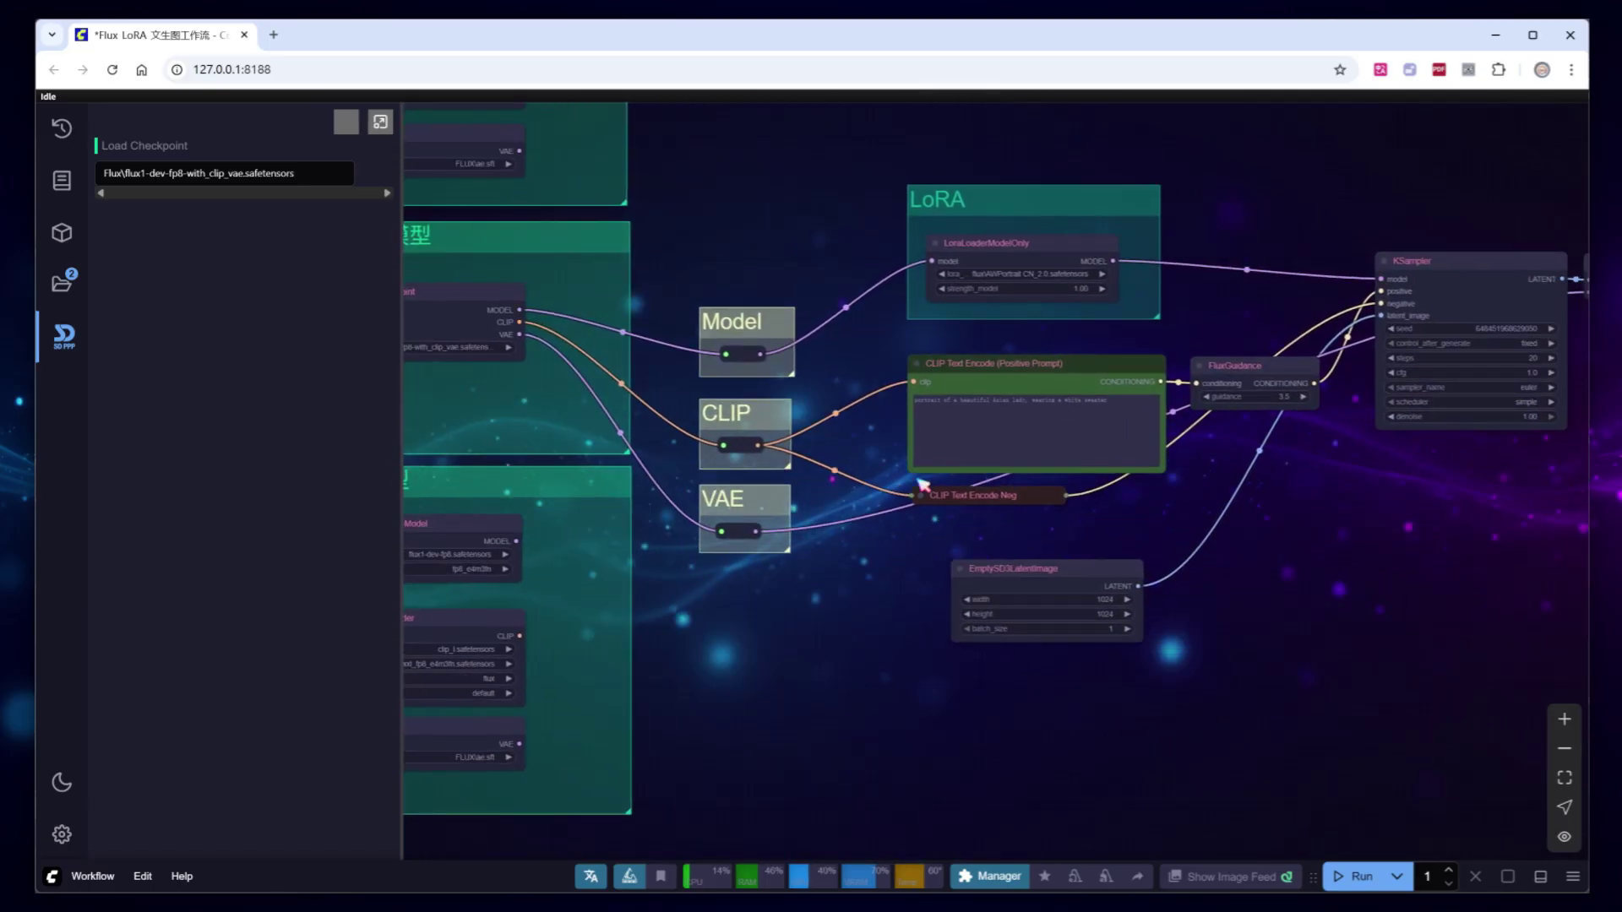
left_click(971, 382)
Convert the positive prompt text into its own node, placed below the VAE group and enlarged.
scroll(803, 600, "up", 2)
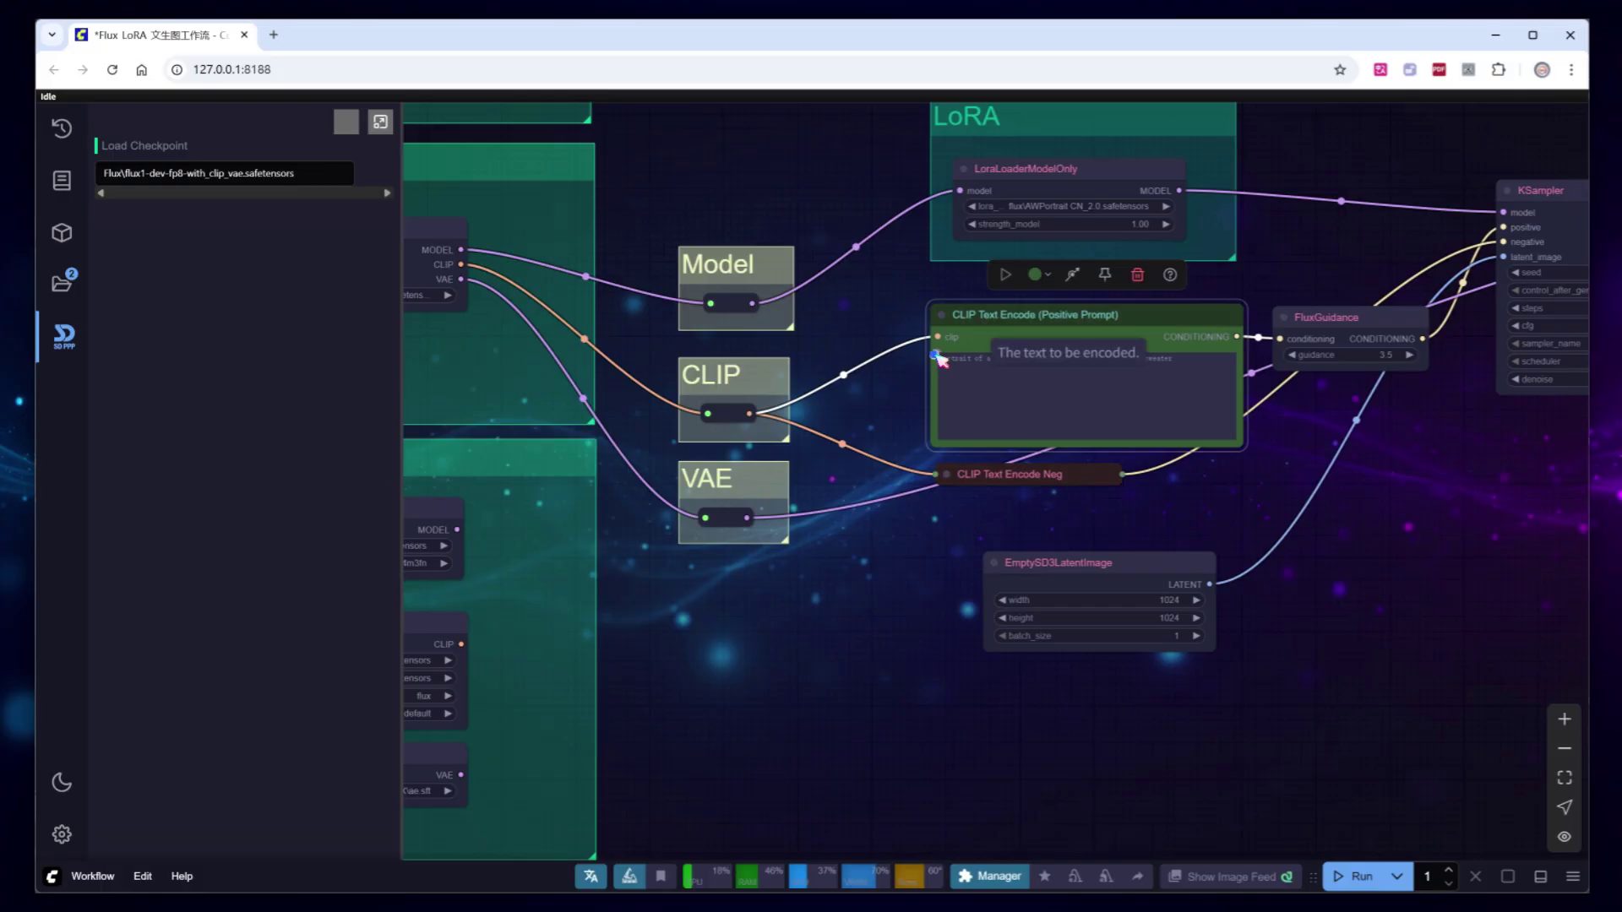
double_click(937, 354)
left_click_drag(934, 355, 769, 605)
left_click(769, 606)
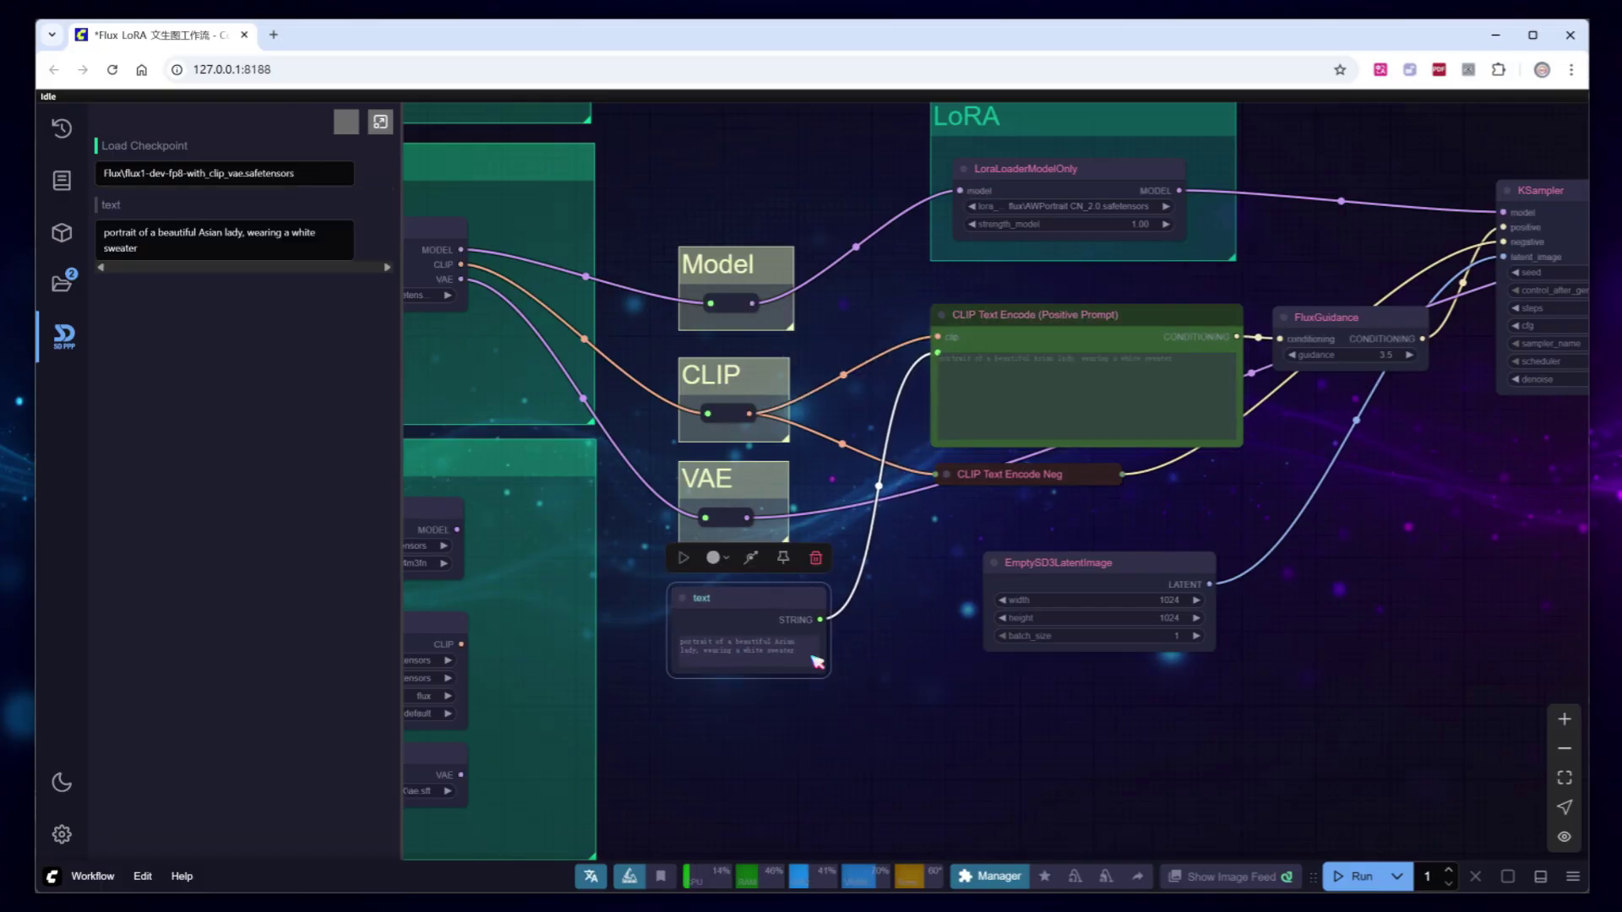
left_click_drag(836, 684, 908, 691)
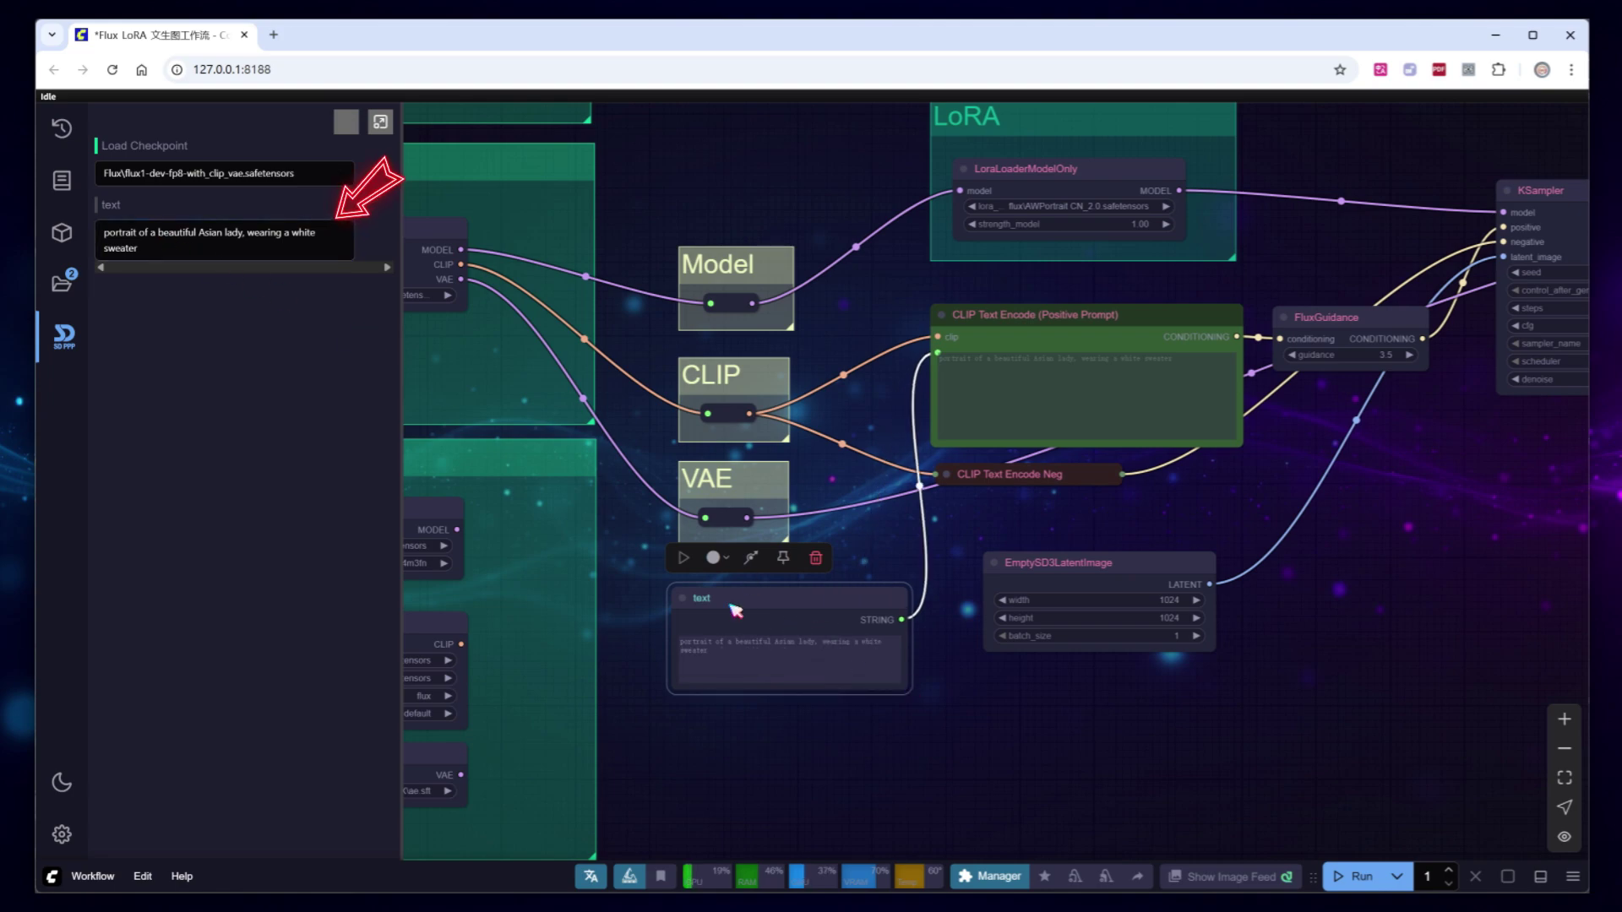
Rename the new text node to 正向提示词 and move it up slightly.
double_click(732, 600)
type("正向rj")
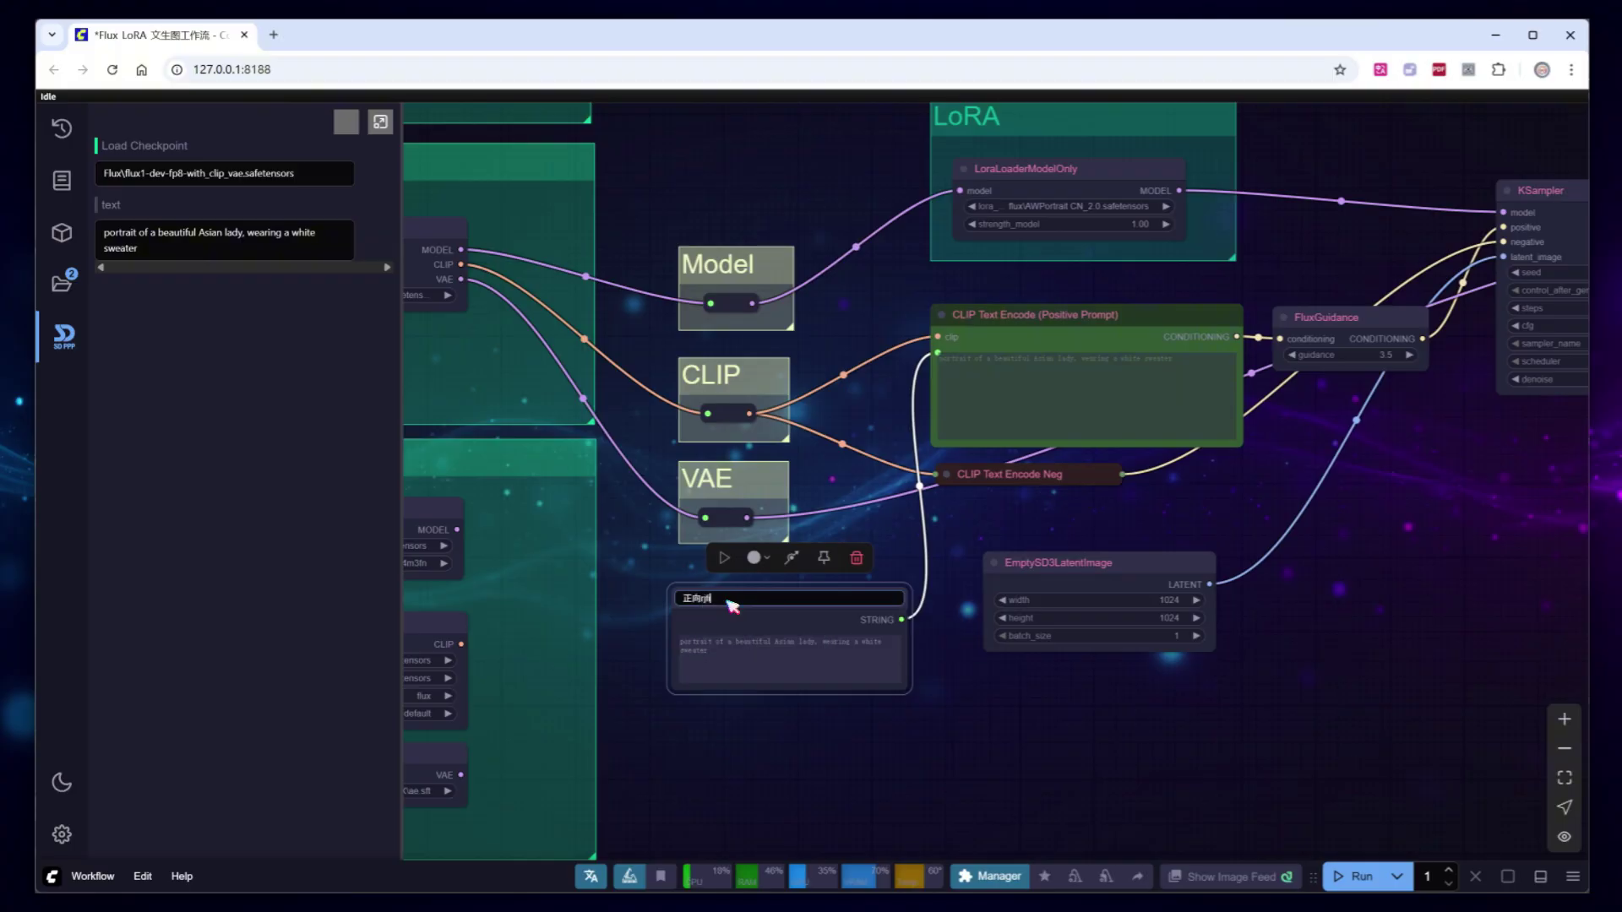
left_click(744, 733)
left_click_drag(756, 597, 756, 575)
Expose width and height as separate nodes titled 宽 and 高.
left_click_drag(990, 600, 805, 789)
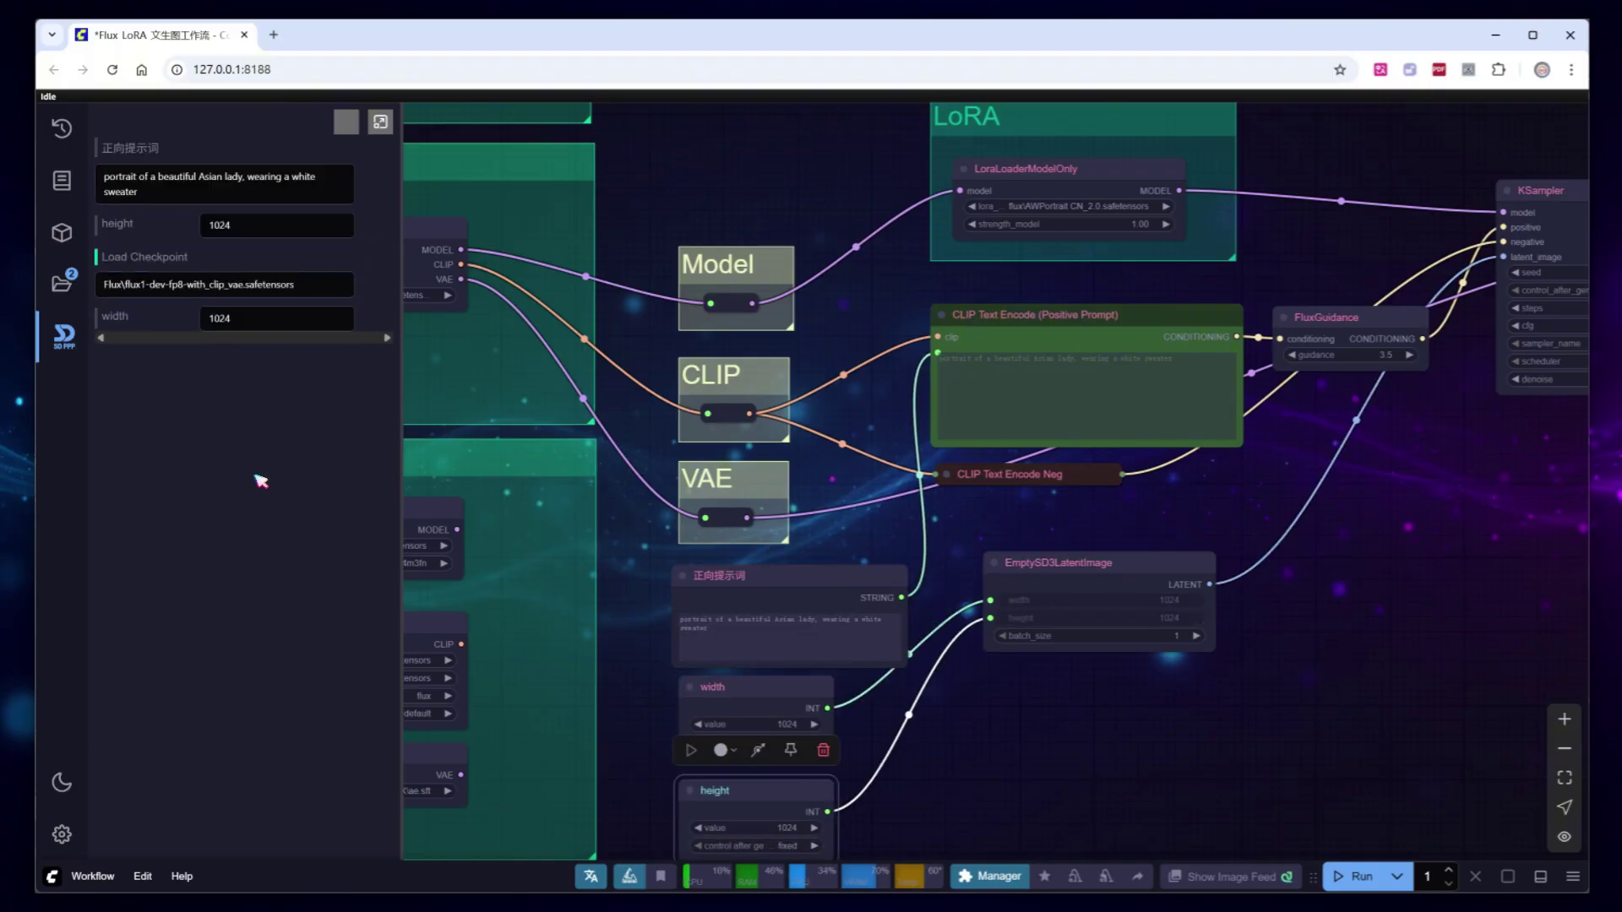
double_click(734, 686)
type("宽")
double_click(741, 790)
type("高")
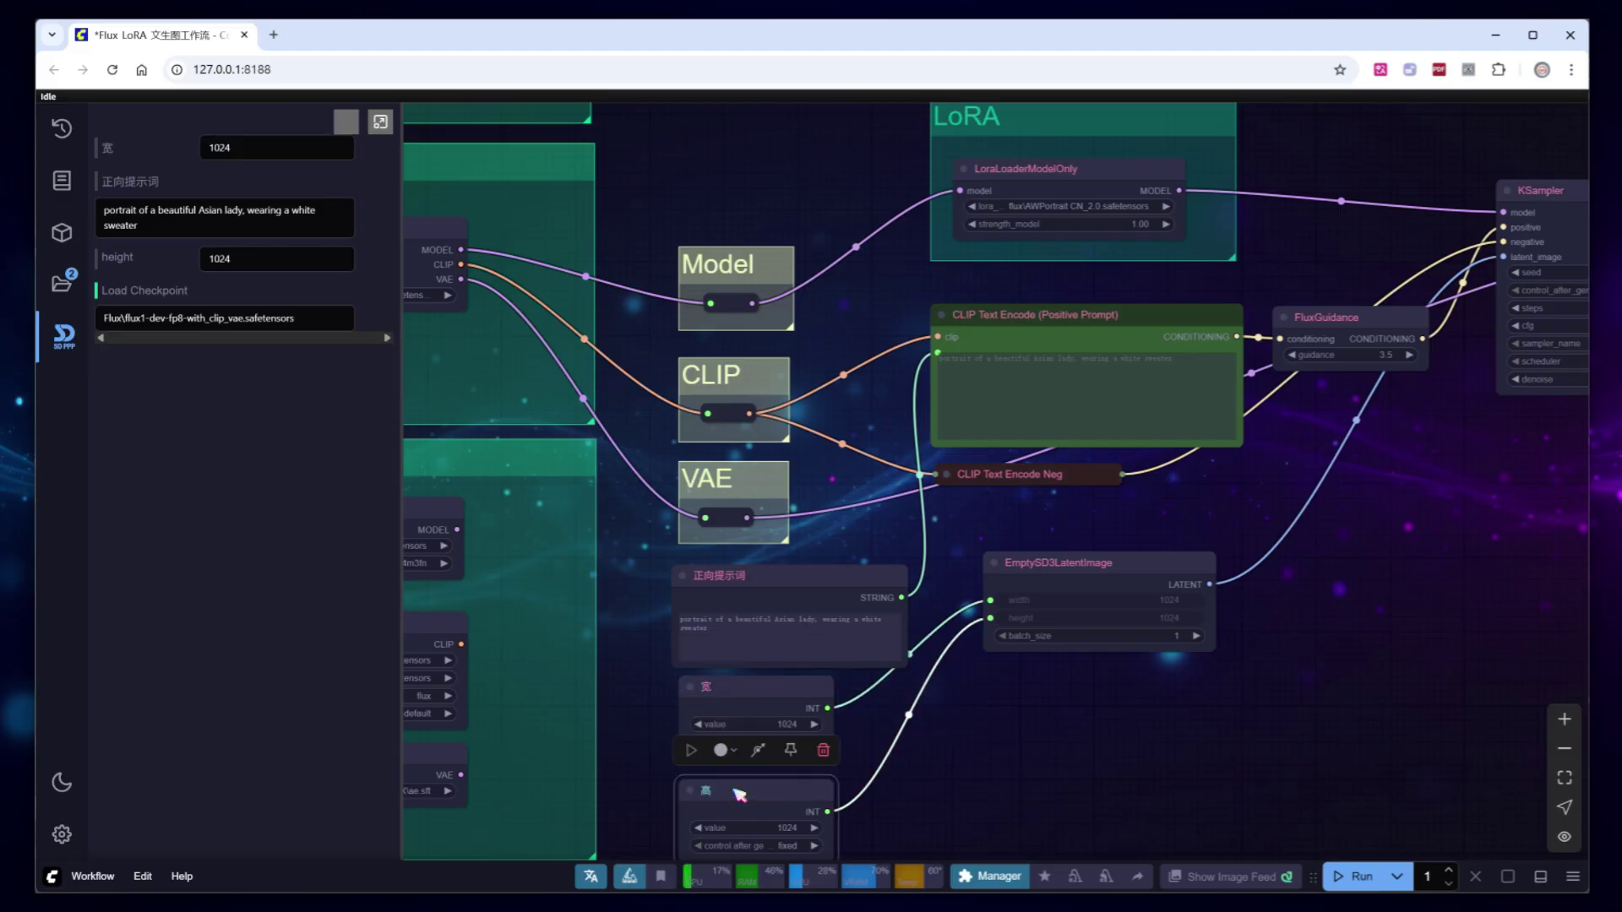
left_click(916, 798)
Pull the KSampler seed into its own node below FluxGuidance, kept on randomize.
left_click_drag(1490, 561, 1174, 639)
scroll(1292, 443, "up", 1)
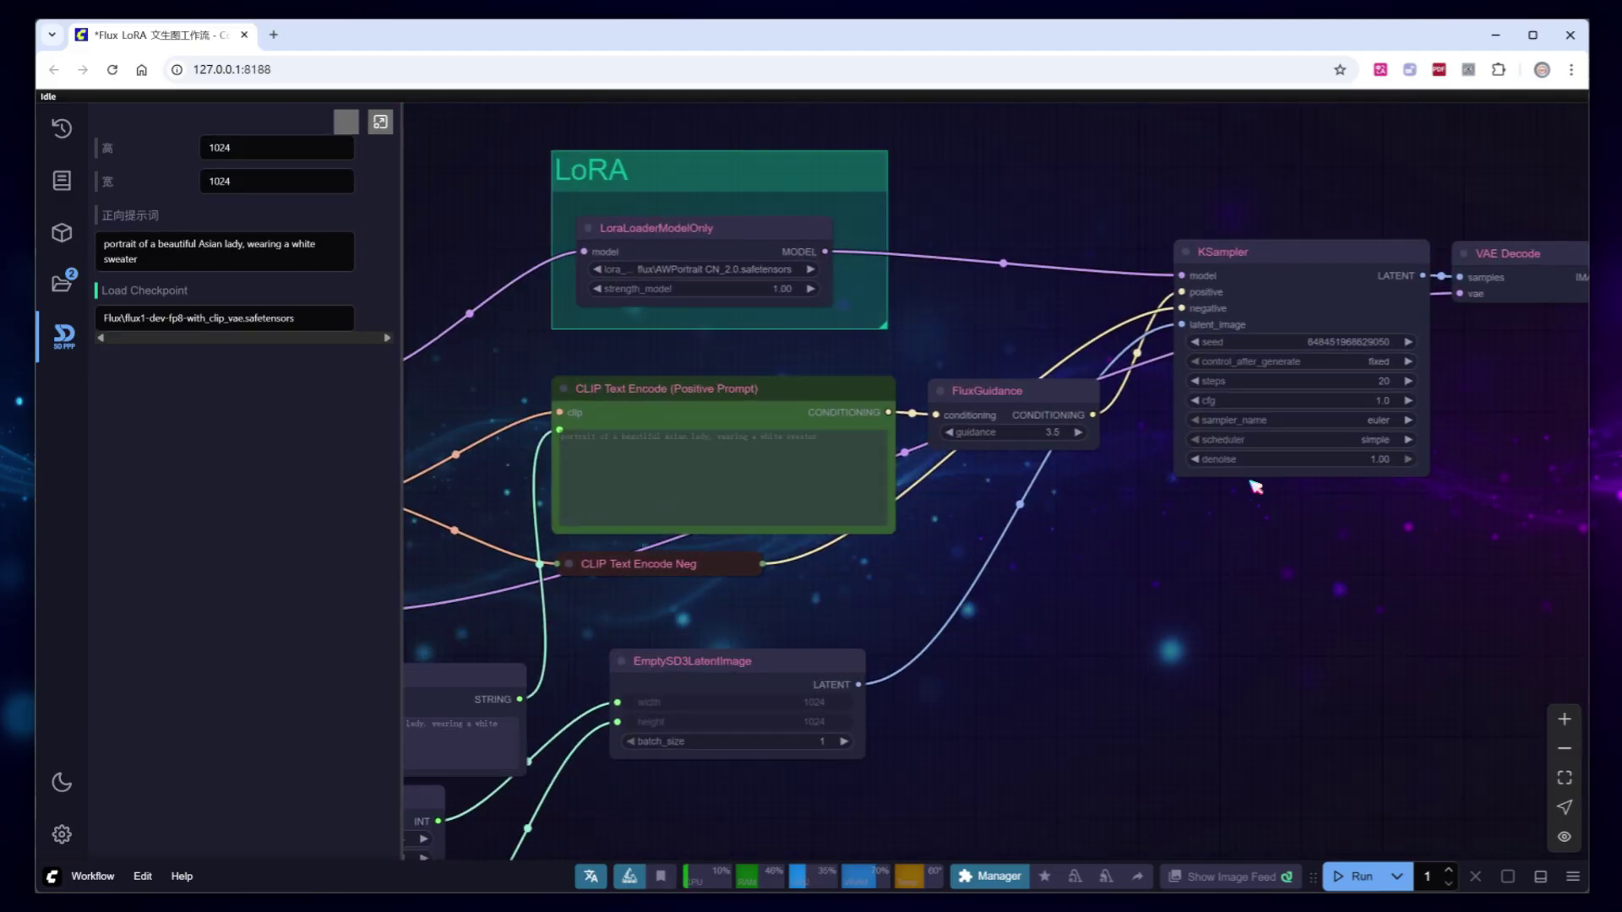
double_click(1182, 342)
left_click_drag(1123, 283, 1074, 605)
left_click(309, 384)
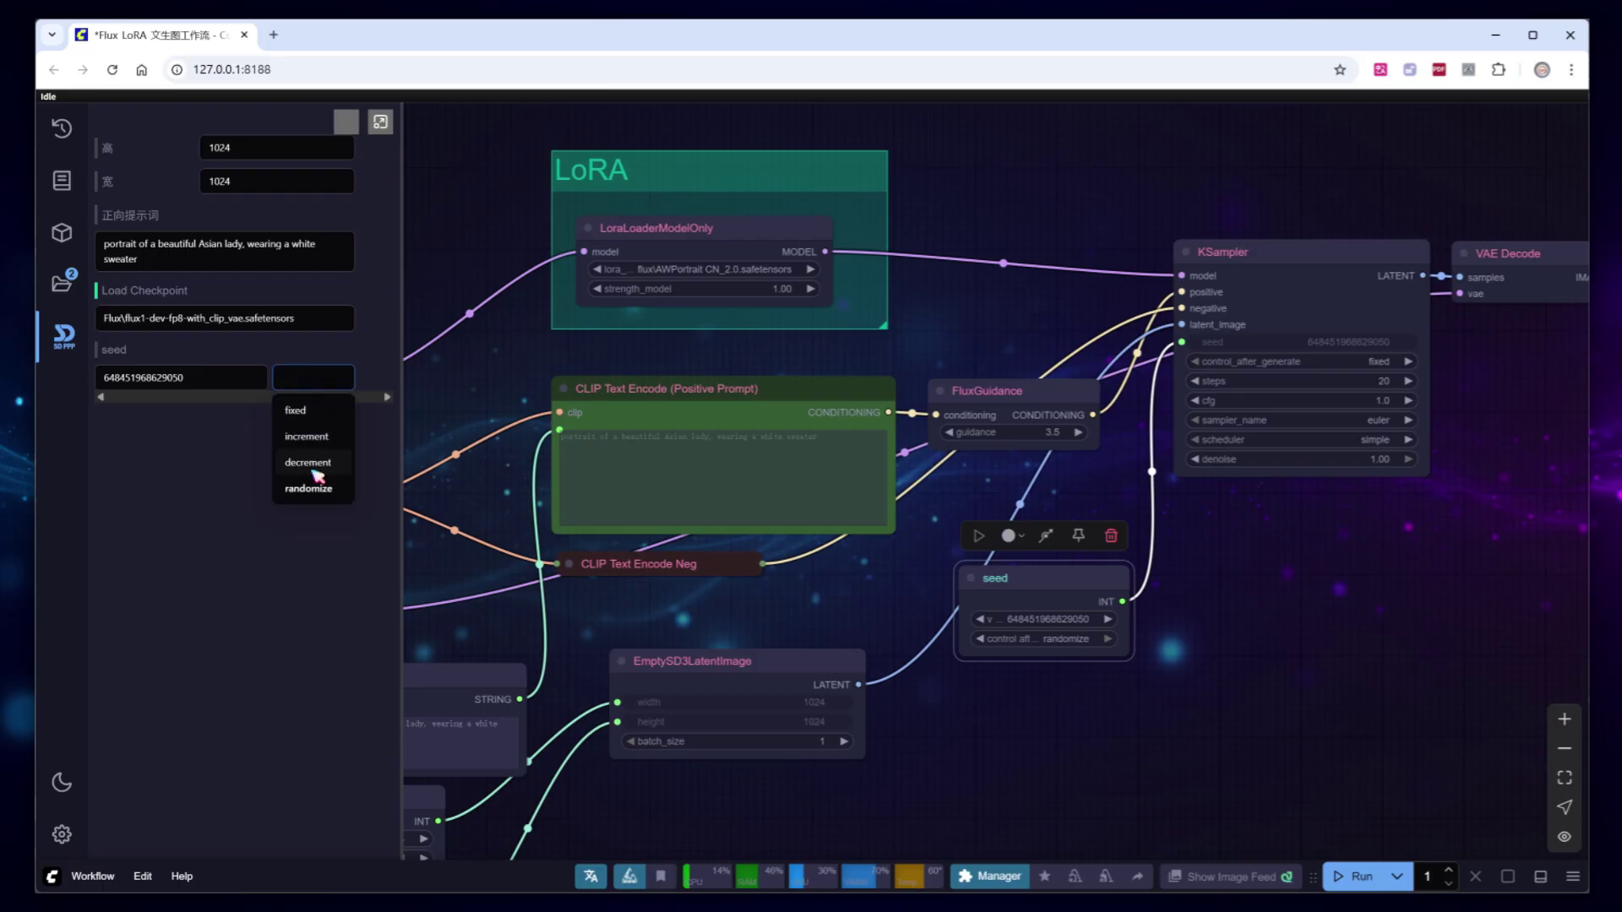
left_click(333, 358)
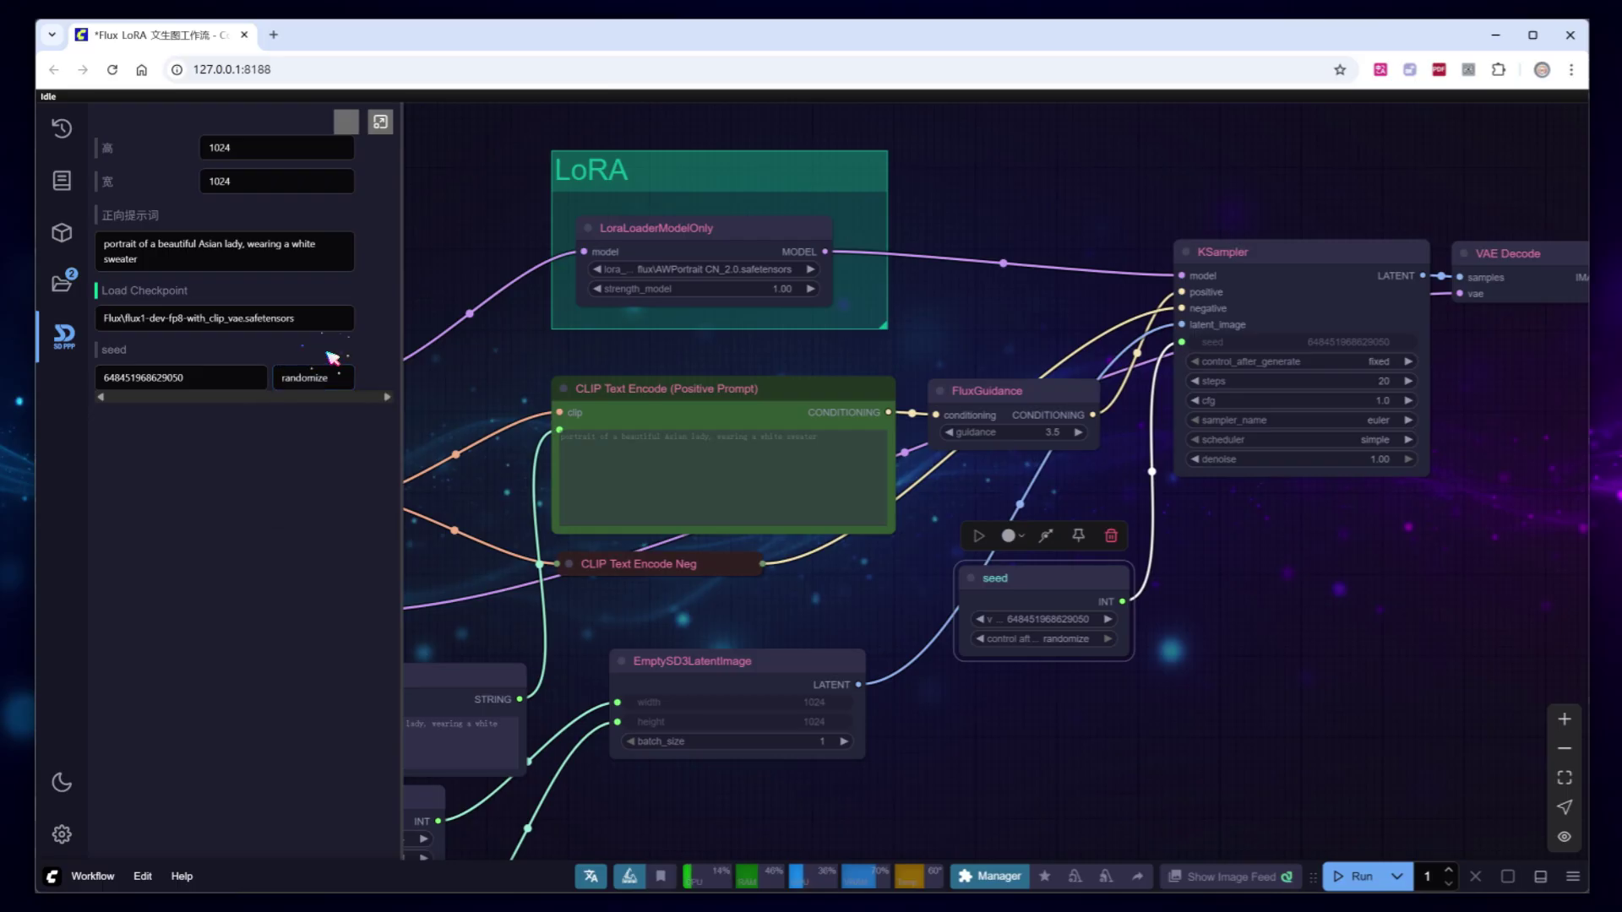
left_click(1115, 474)
left_click_drag(954, 515, 1314, 750)
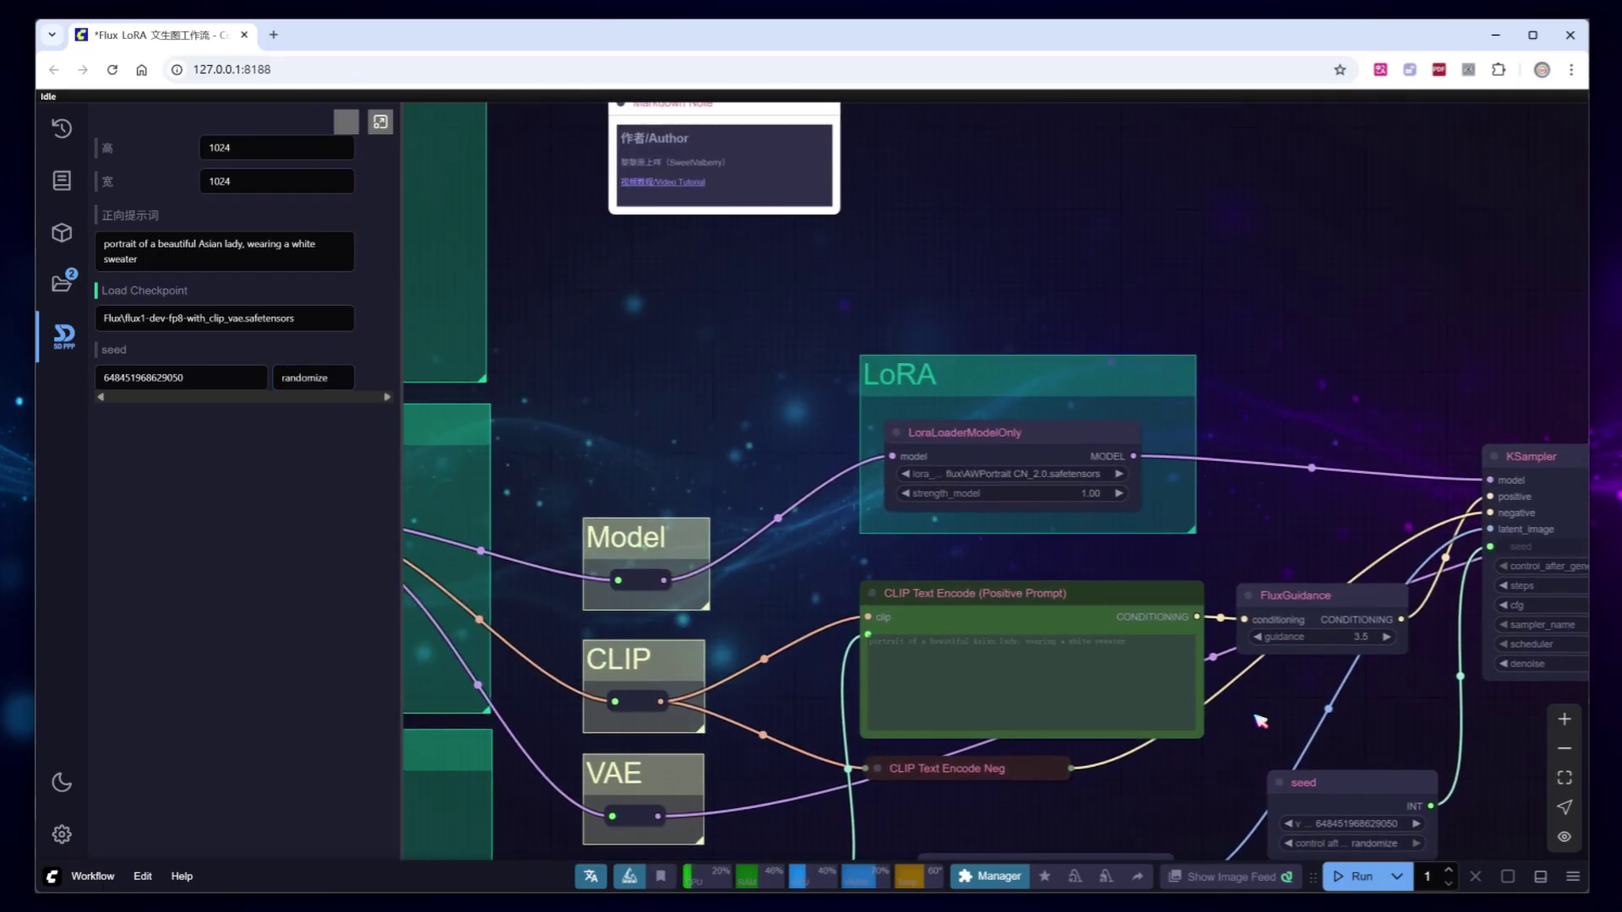
Prefix the LoraLoaderModelOnly node's title with '#'.
left_click(904, 380)
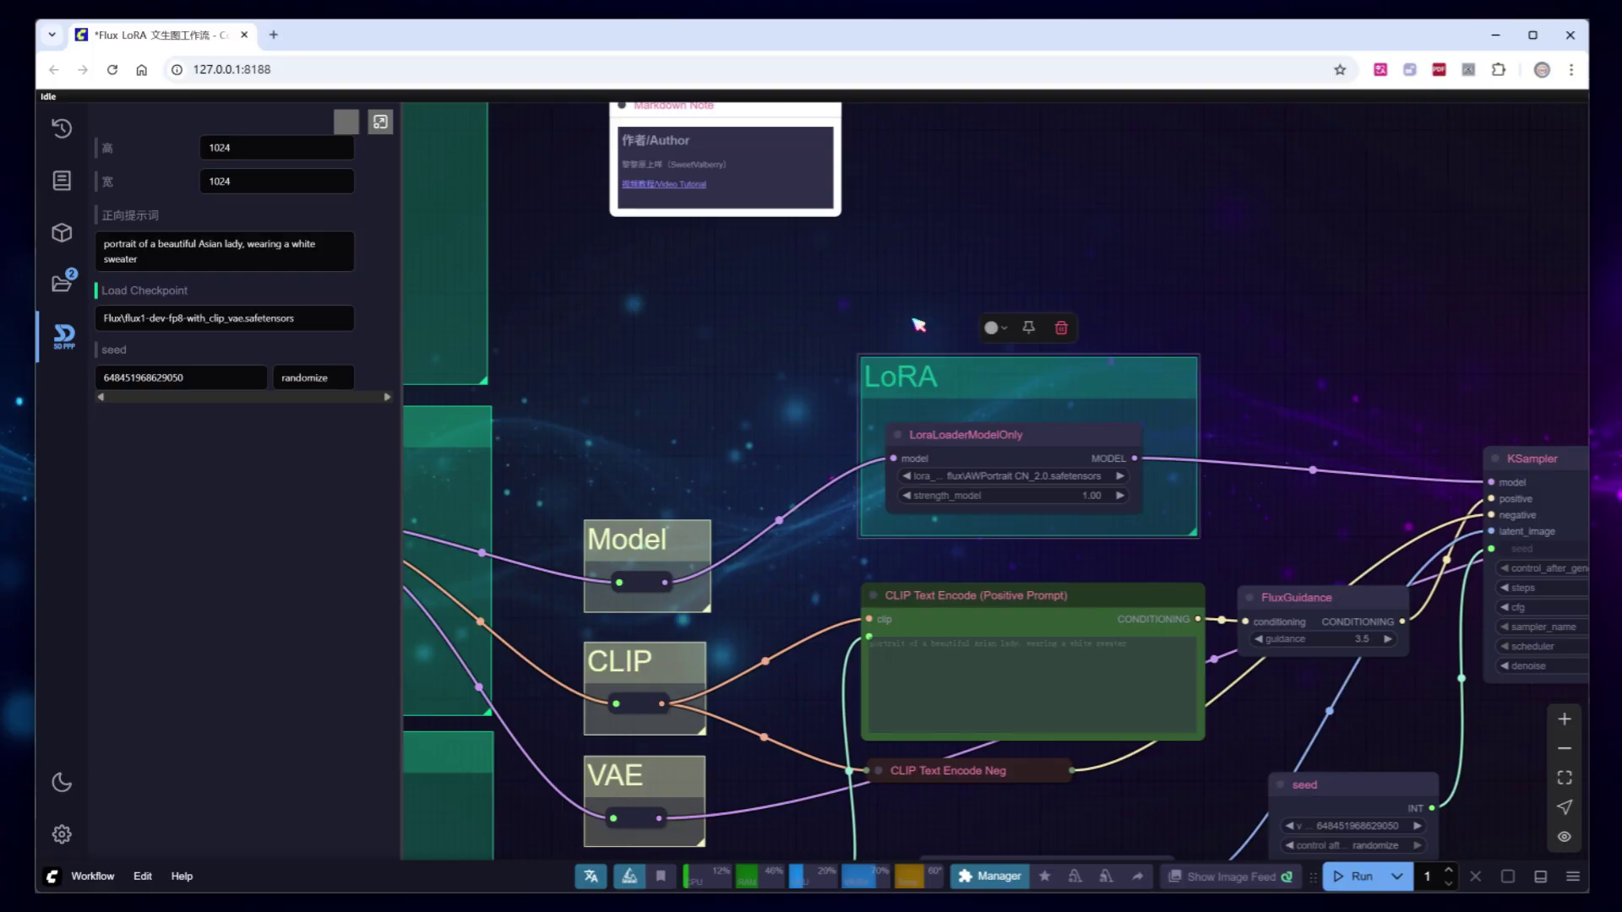
left_click_drag(901, 296, 941, 317)
left_click(1051, 473)
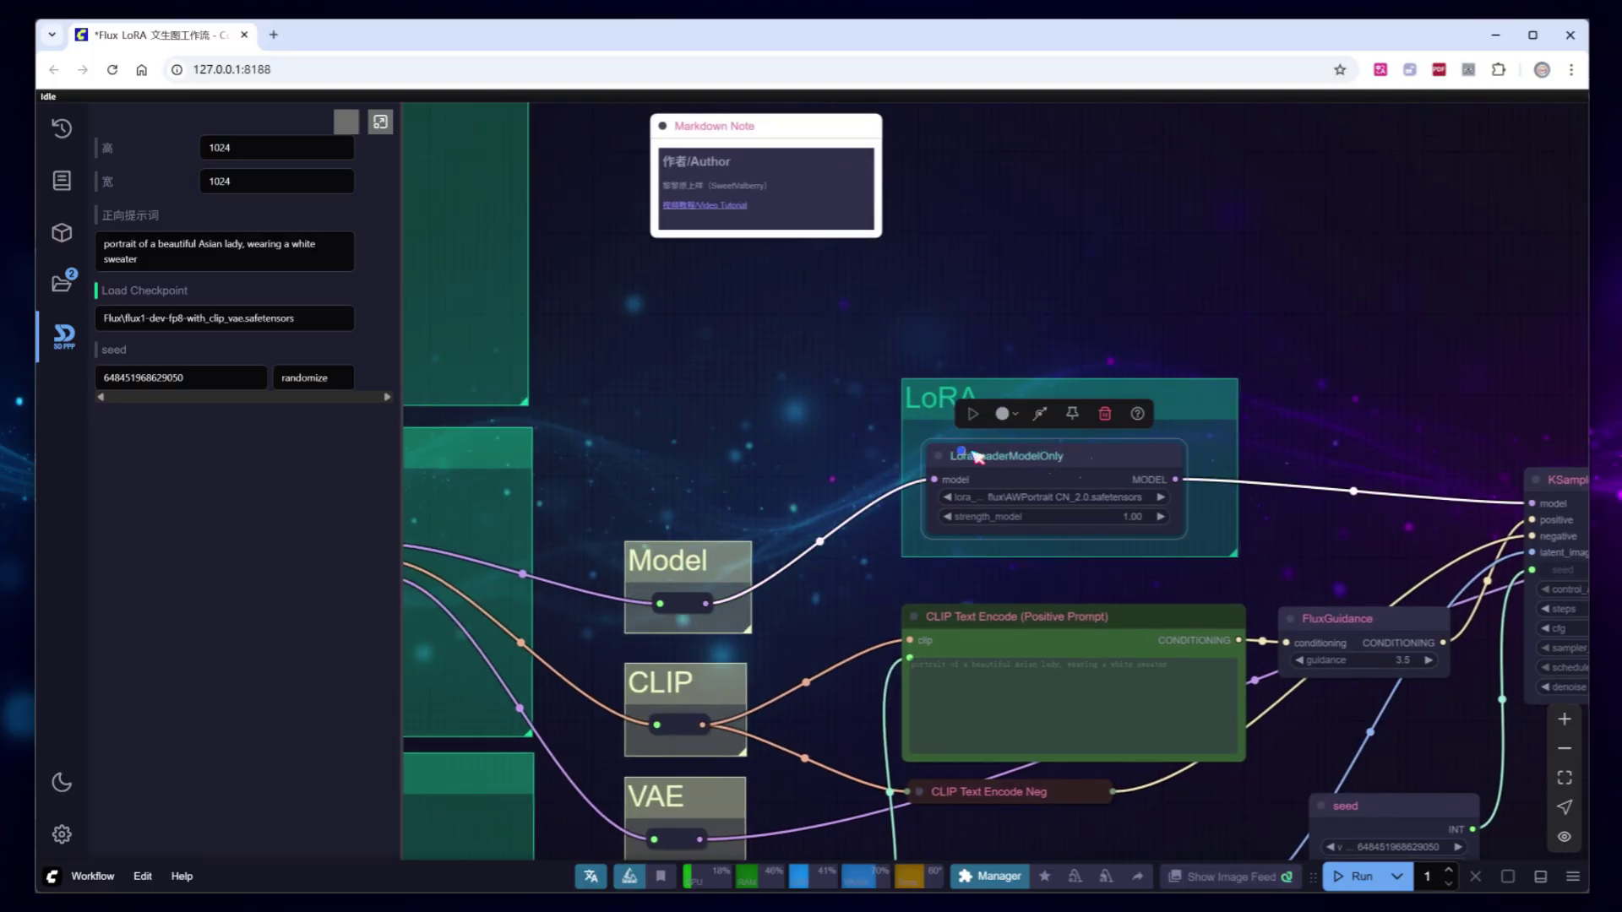
double_click(1049, 463)
key("Home")
type("#")
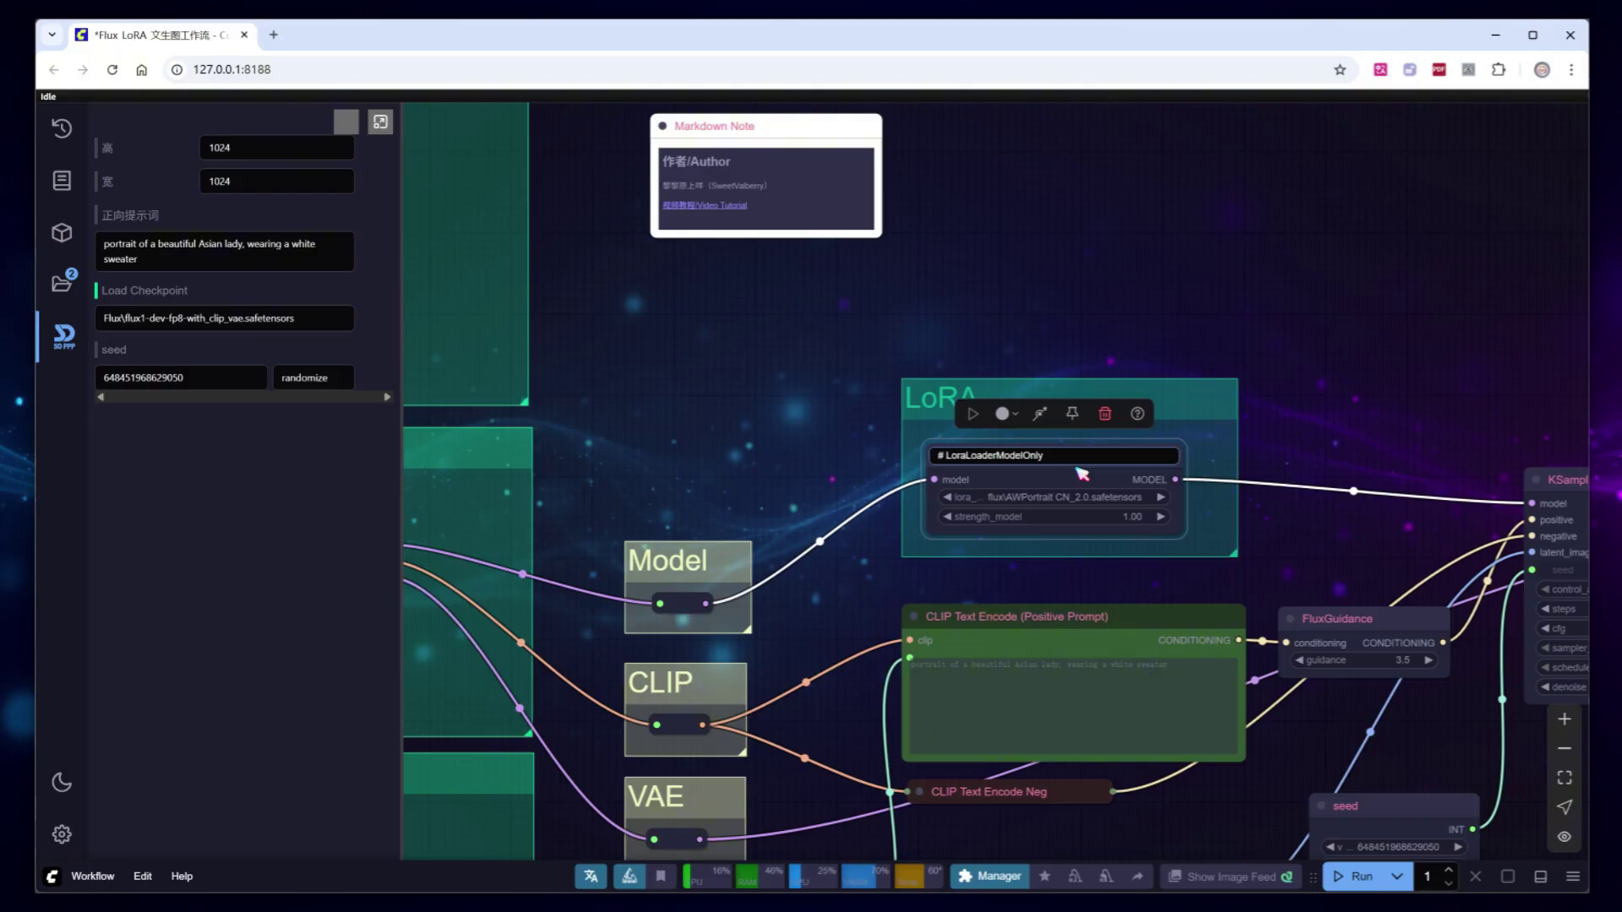
left_click(1294, 458)
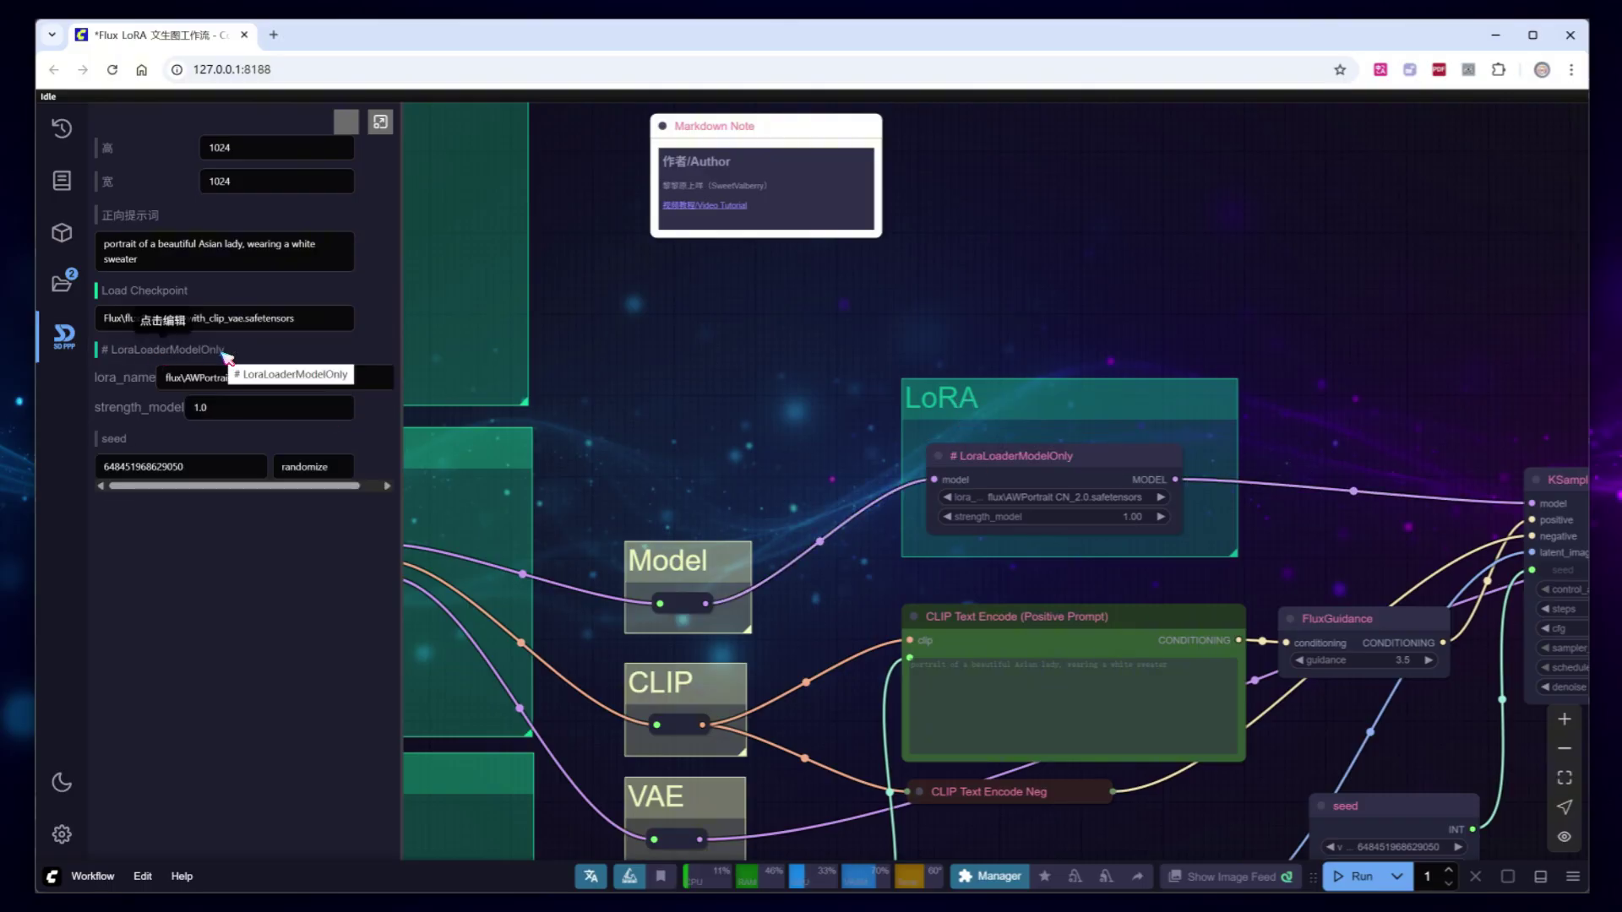
Shorten the LoRA loader's title to '# LoRA' and start a node search on empty canvas.
double_click(1031, 460)
double_click(1030, 463)
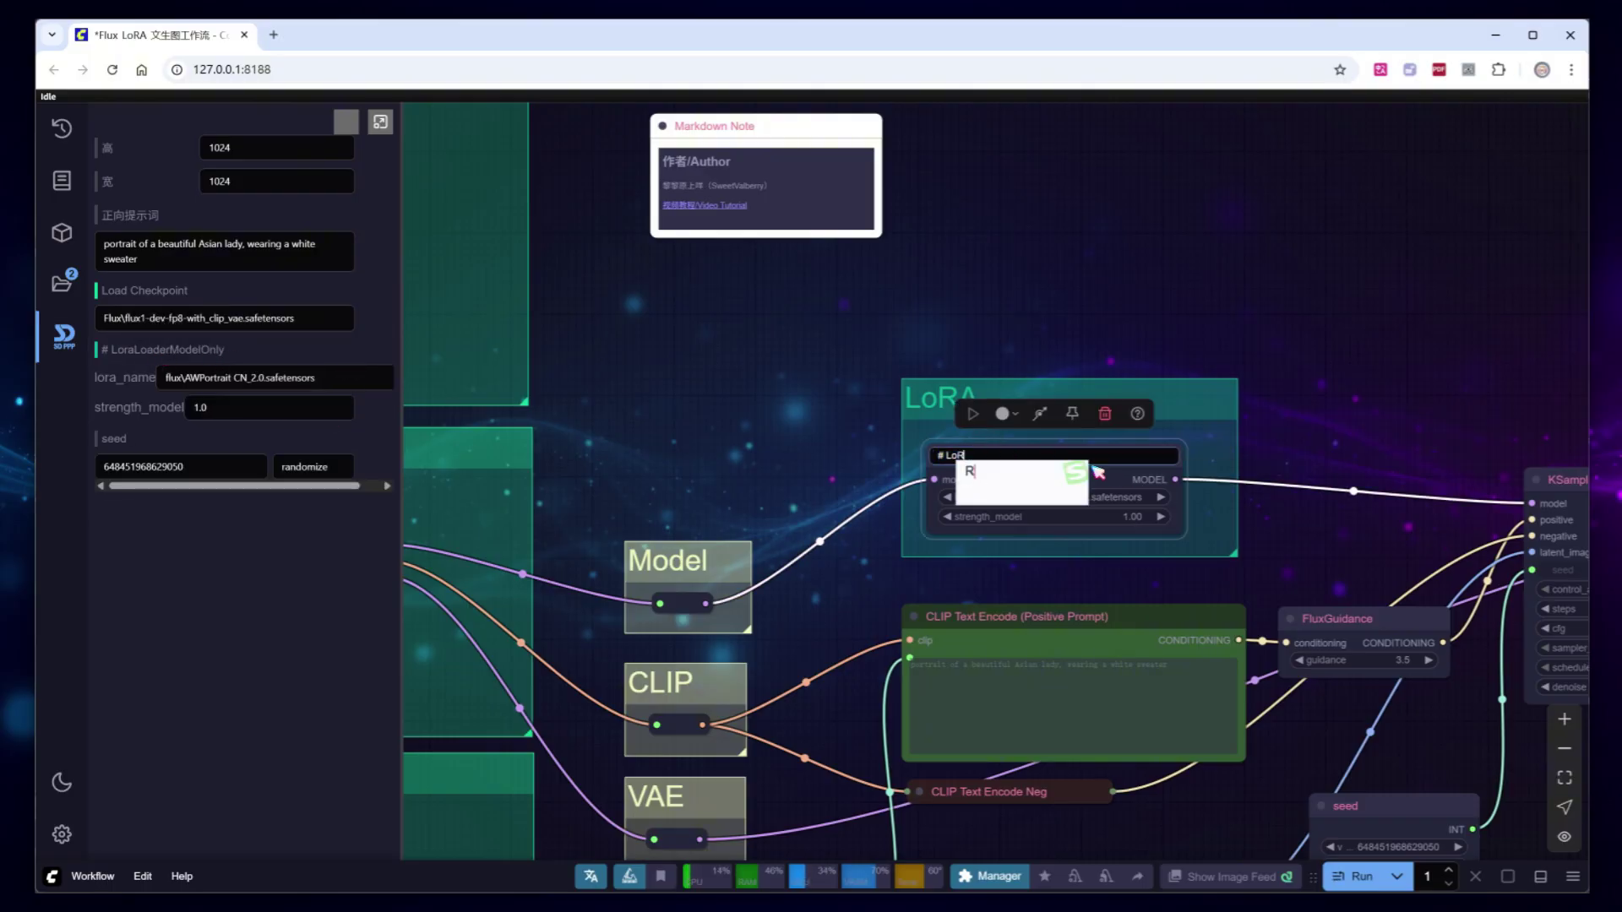
type("LoRA")
key("Return")
left_click(1326, 436)
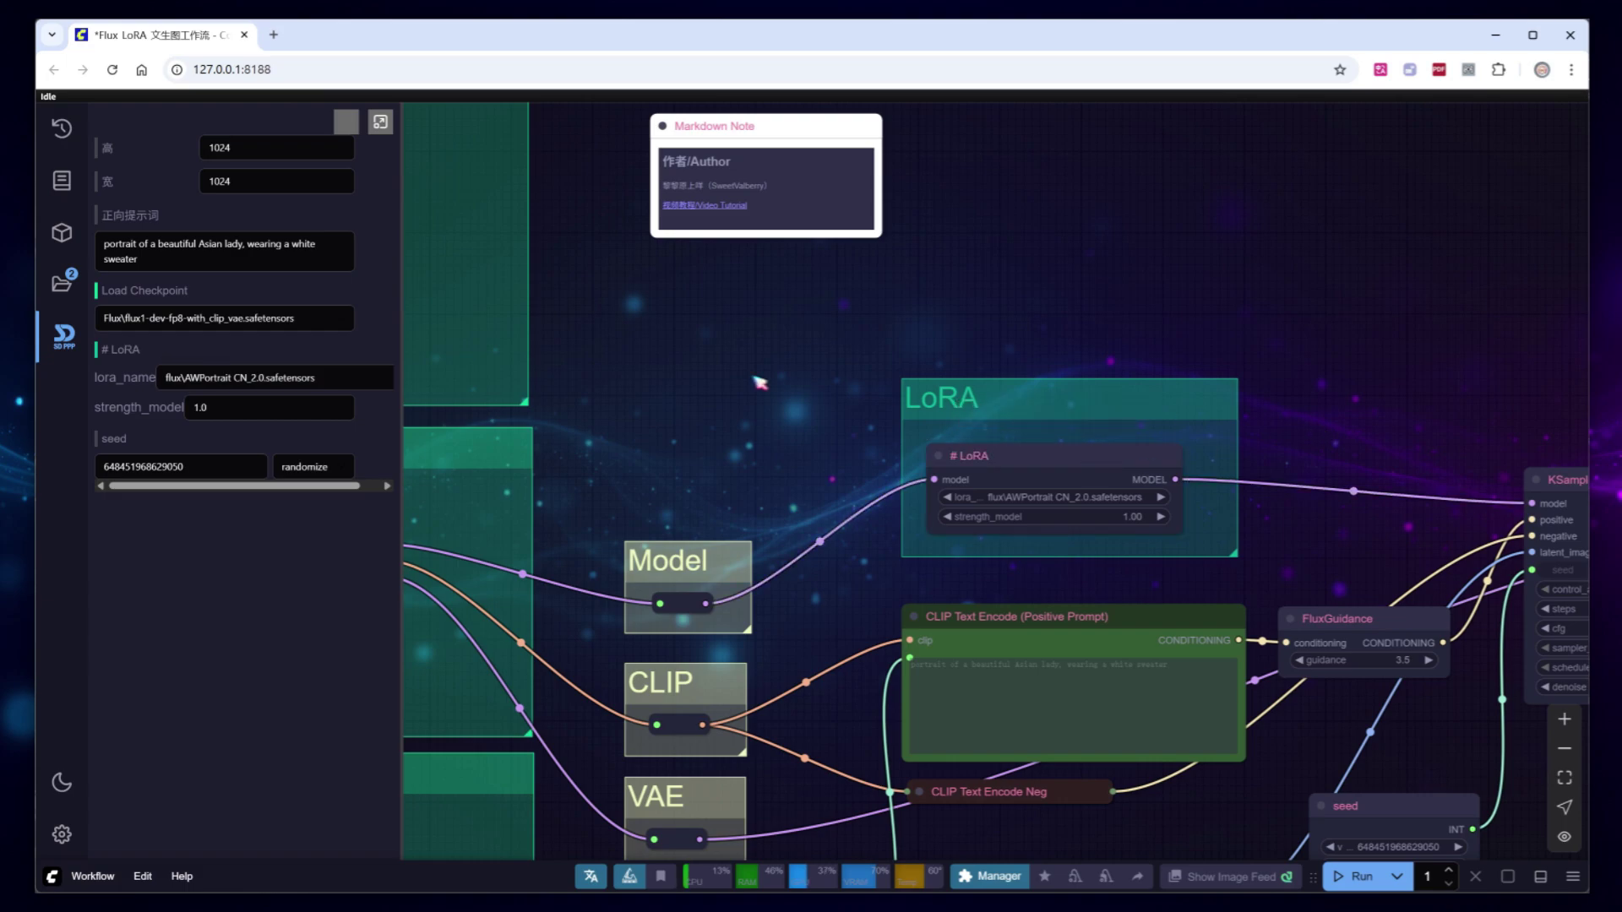
double_click(679, 351)
Add a Fast Groups Bypasser (rgthree) node with its matchTitle property set to LoRA.
type("bypass")
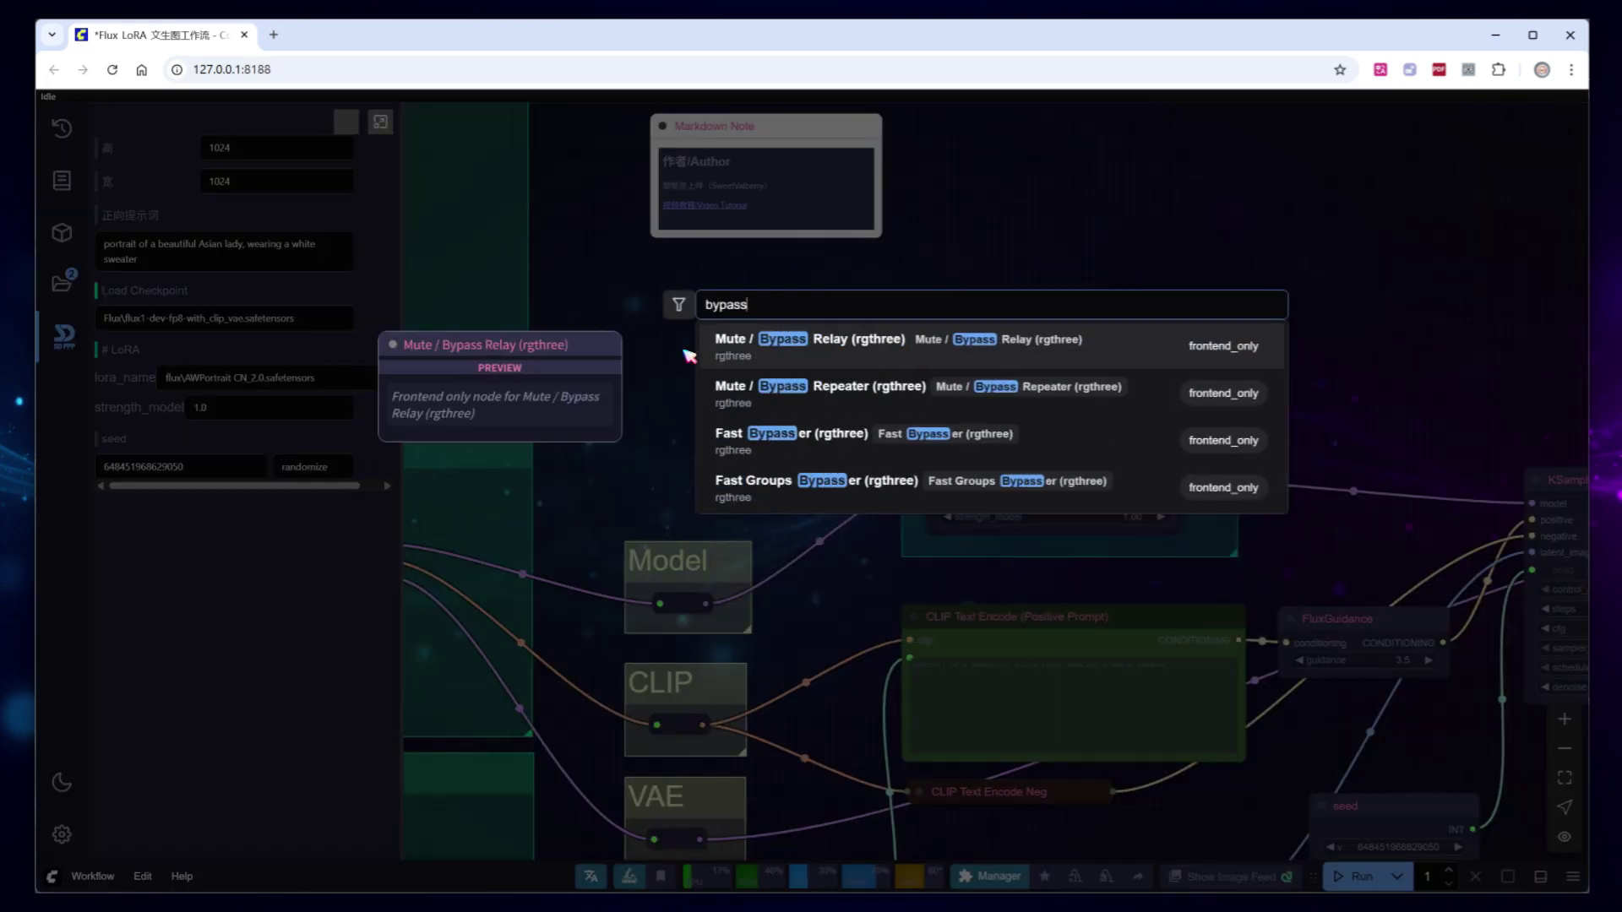
left_click(844, 480)
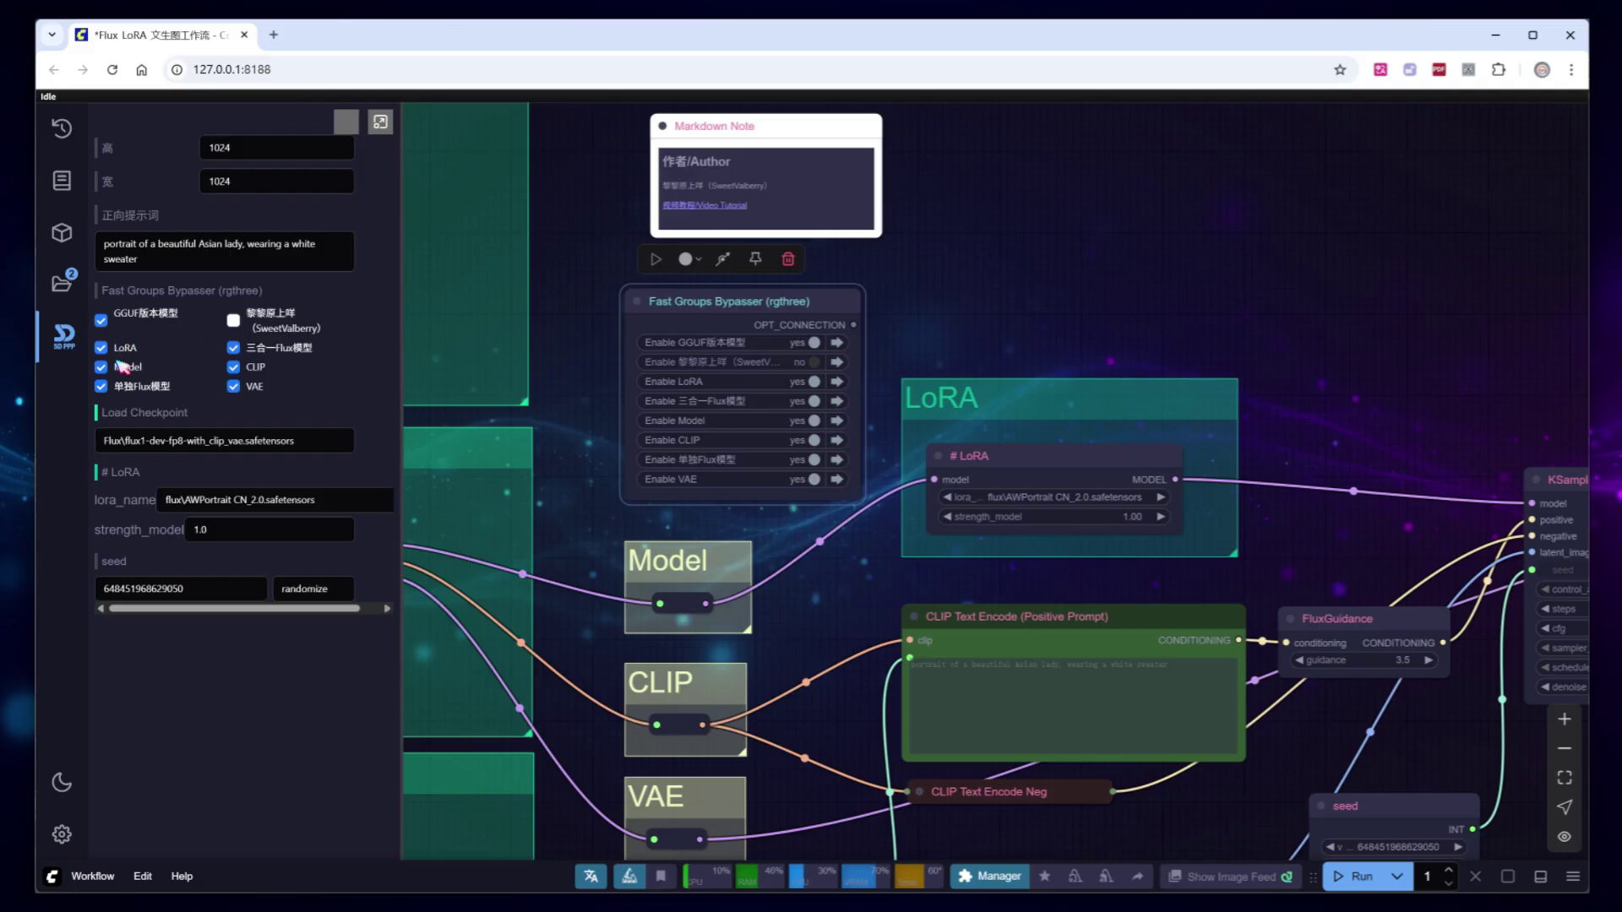
scroll(791, 418, "down", 3)
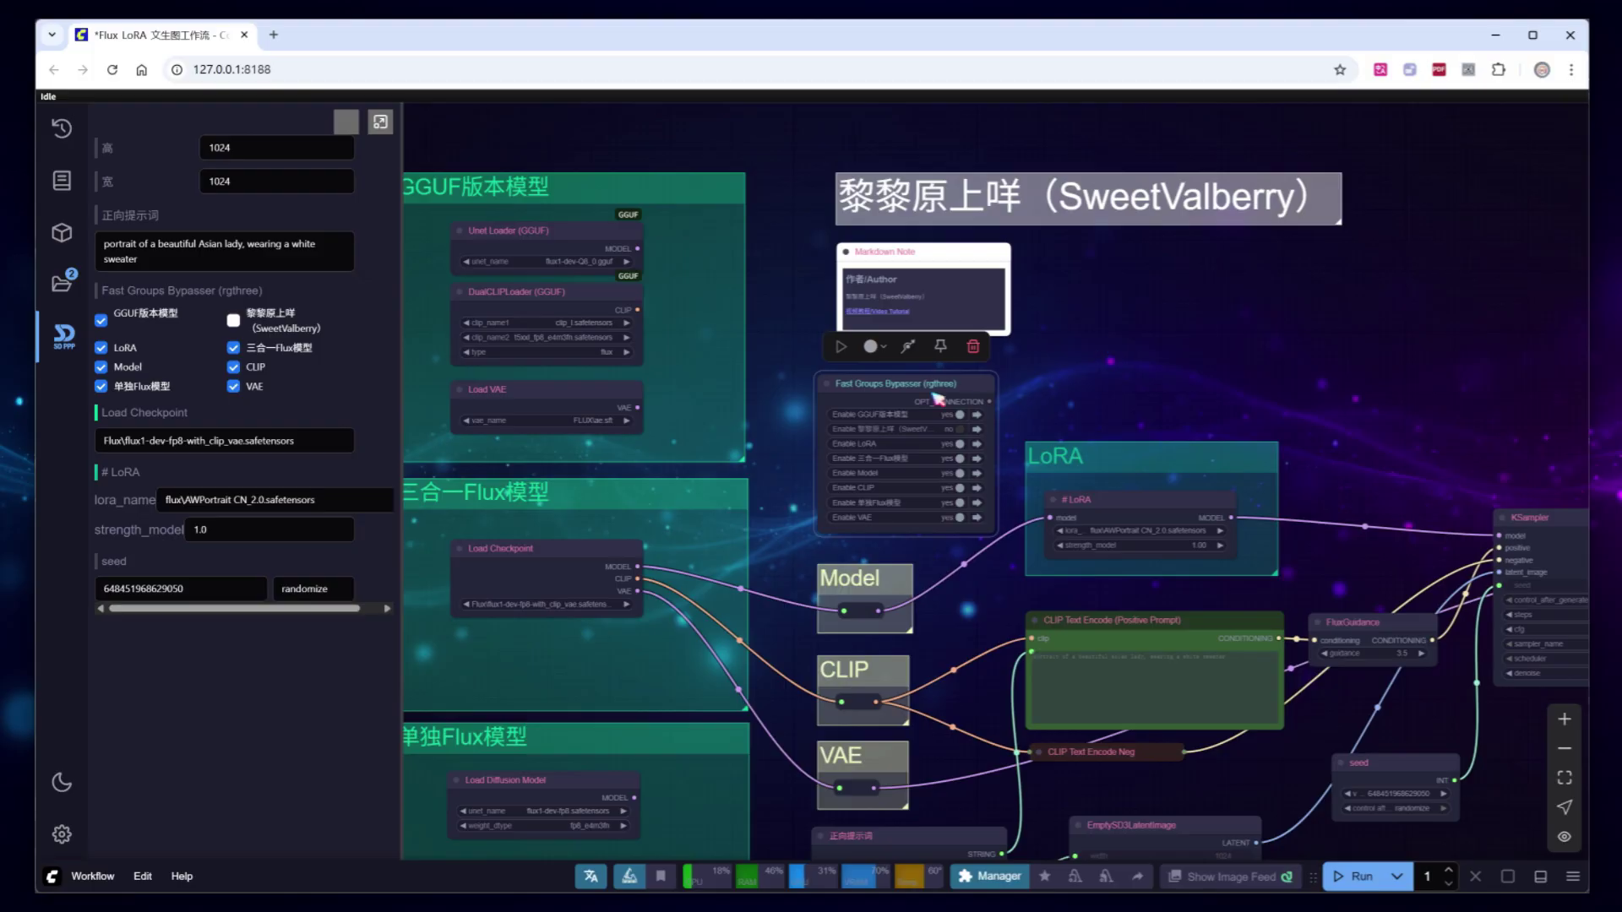
right_click(878, 388)
left_click(905, 457)
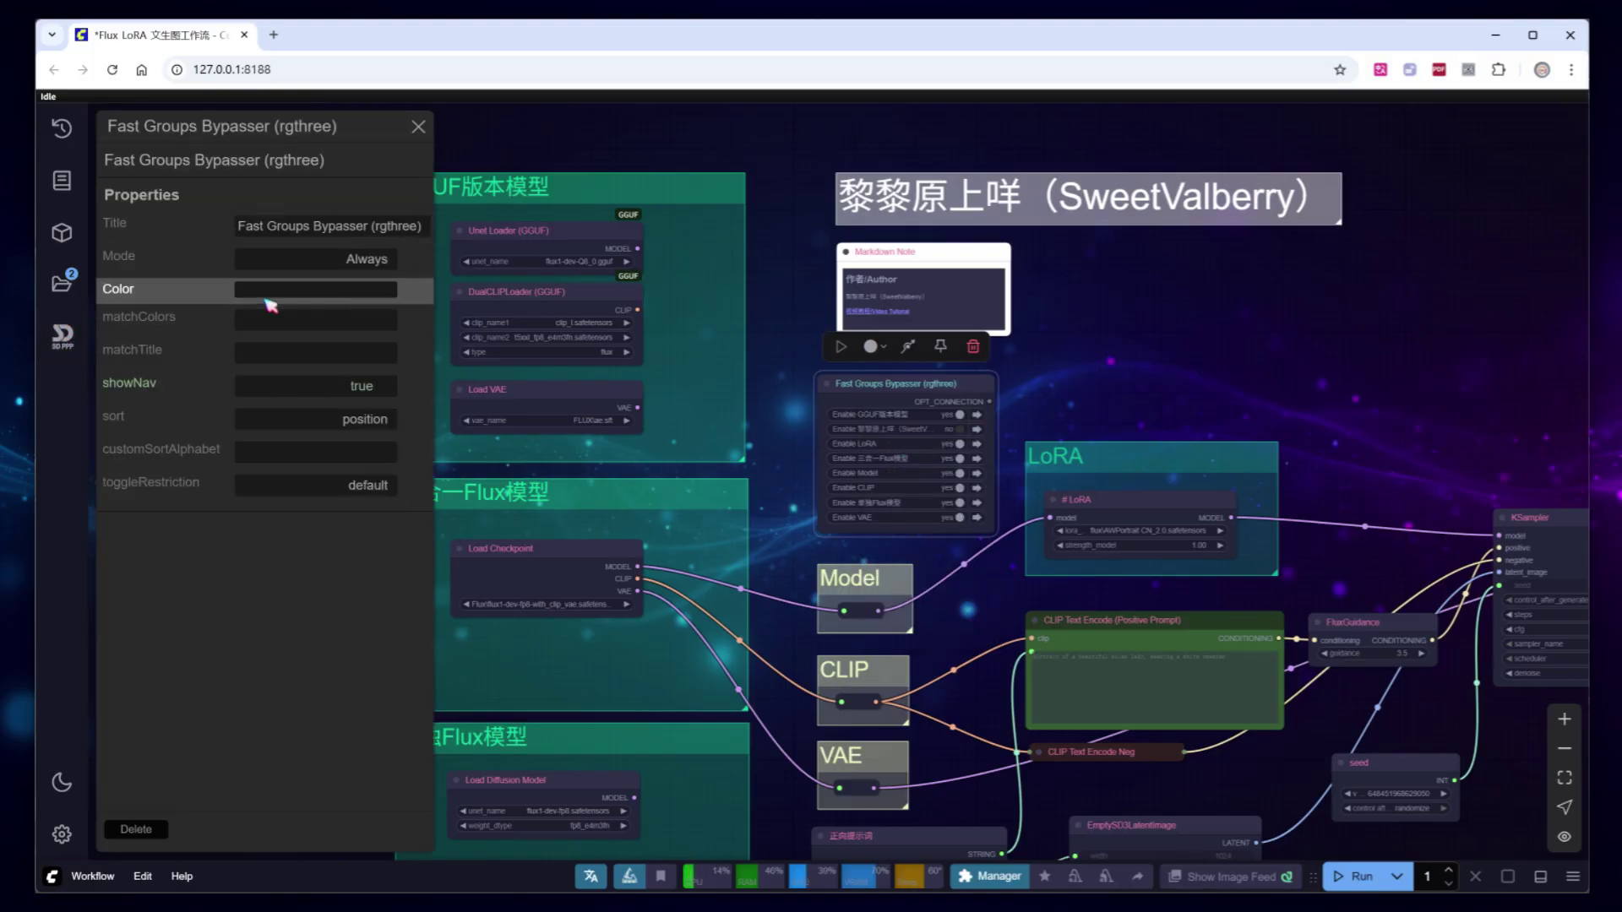
left_click(328, 353)
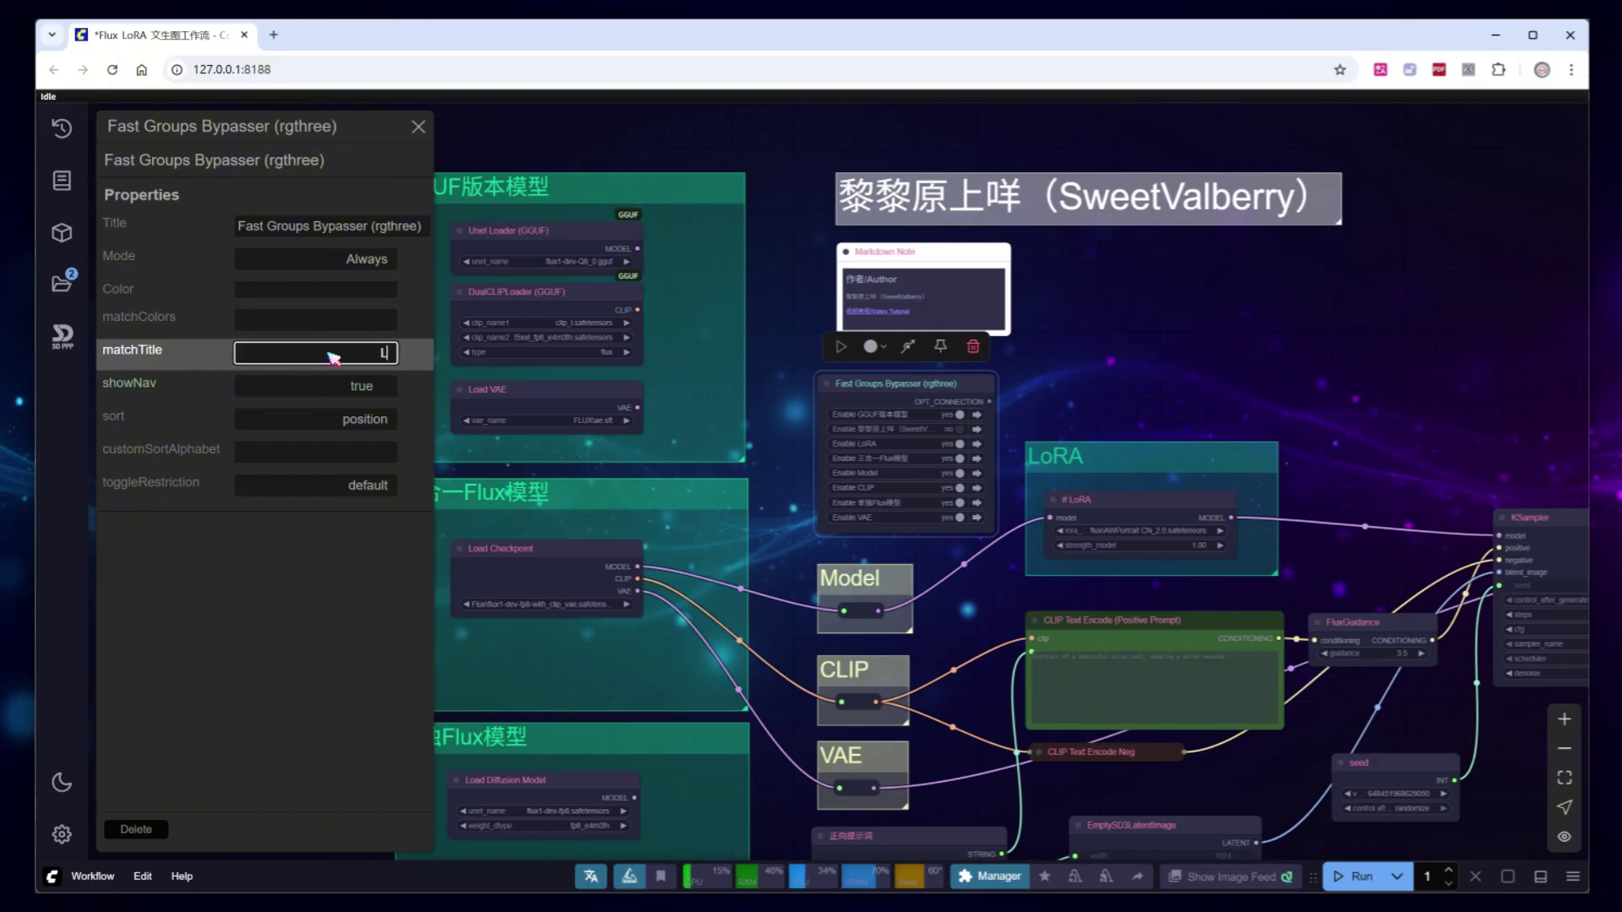
type("LoRA")
key("Return")
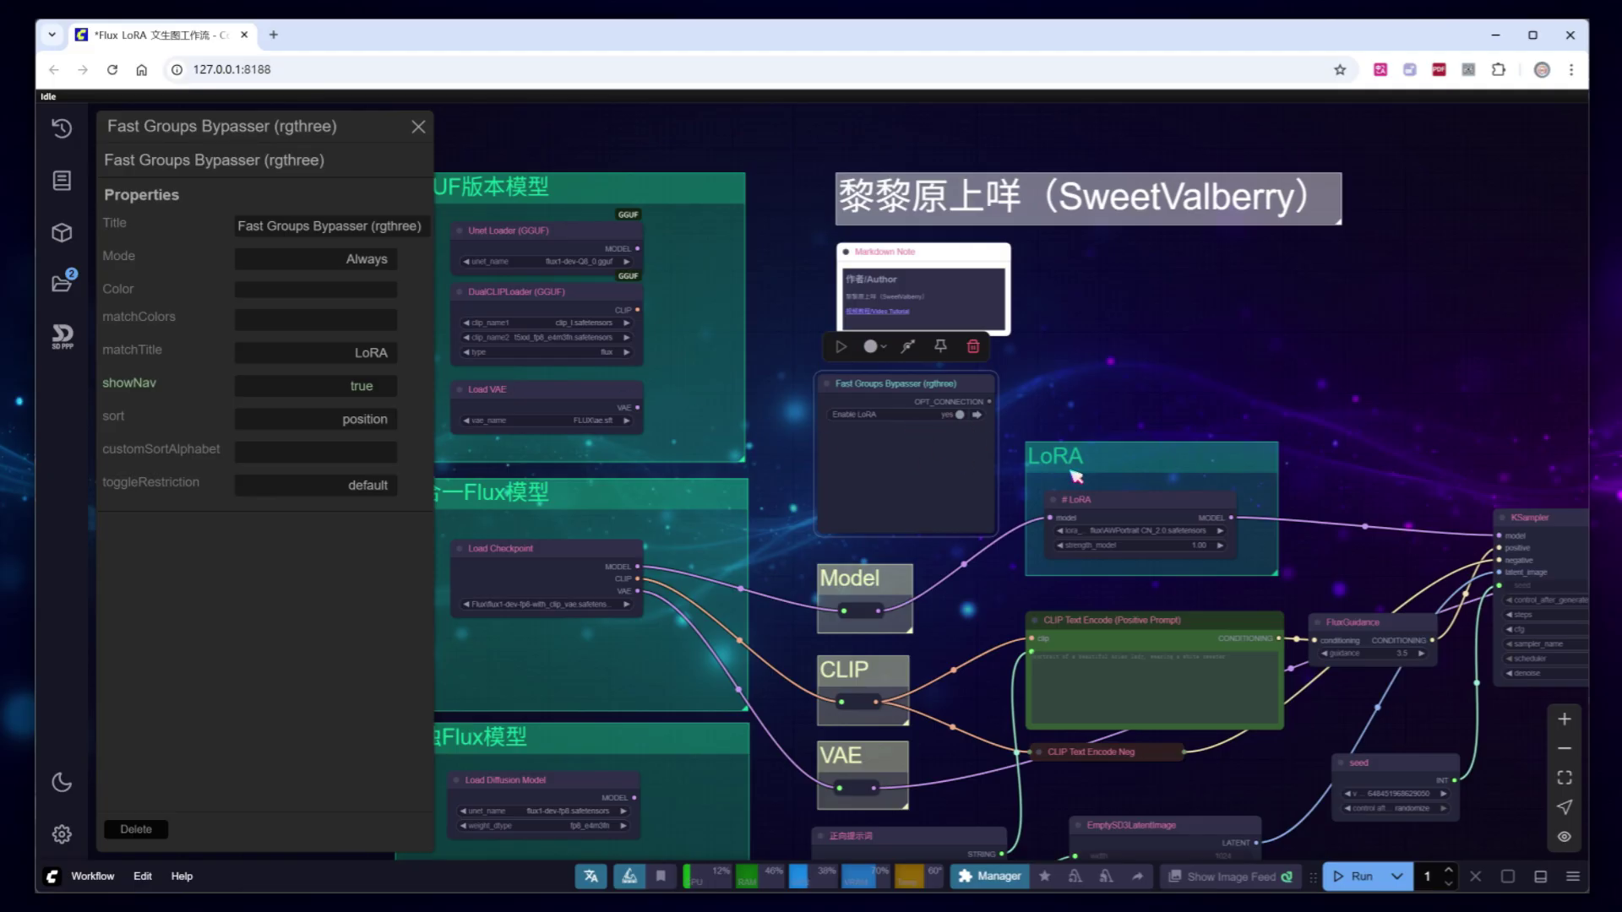
left_click(418, 126)
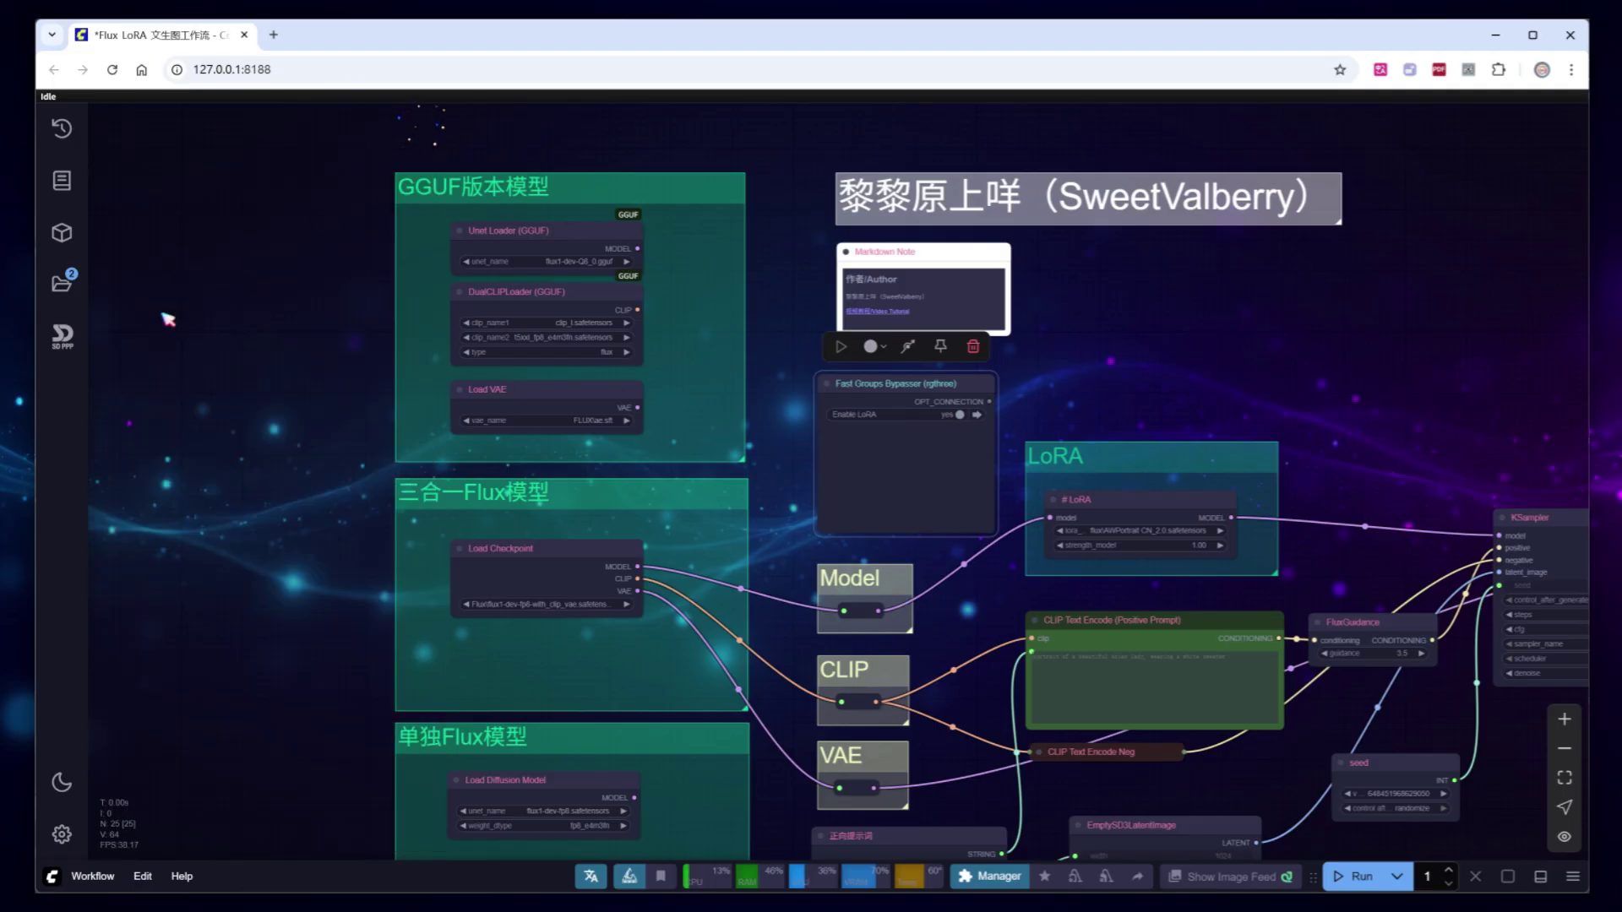
In the SD-PPP panel, toggle the LoRA group off and back on, leaving it enabled.
left_click(64, 336)
left_click(206, 304)
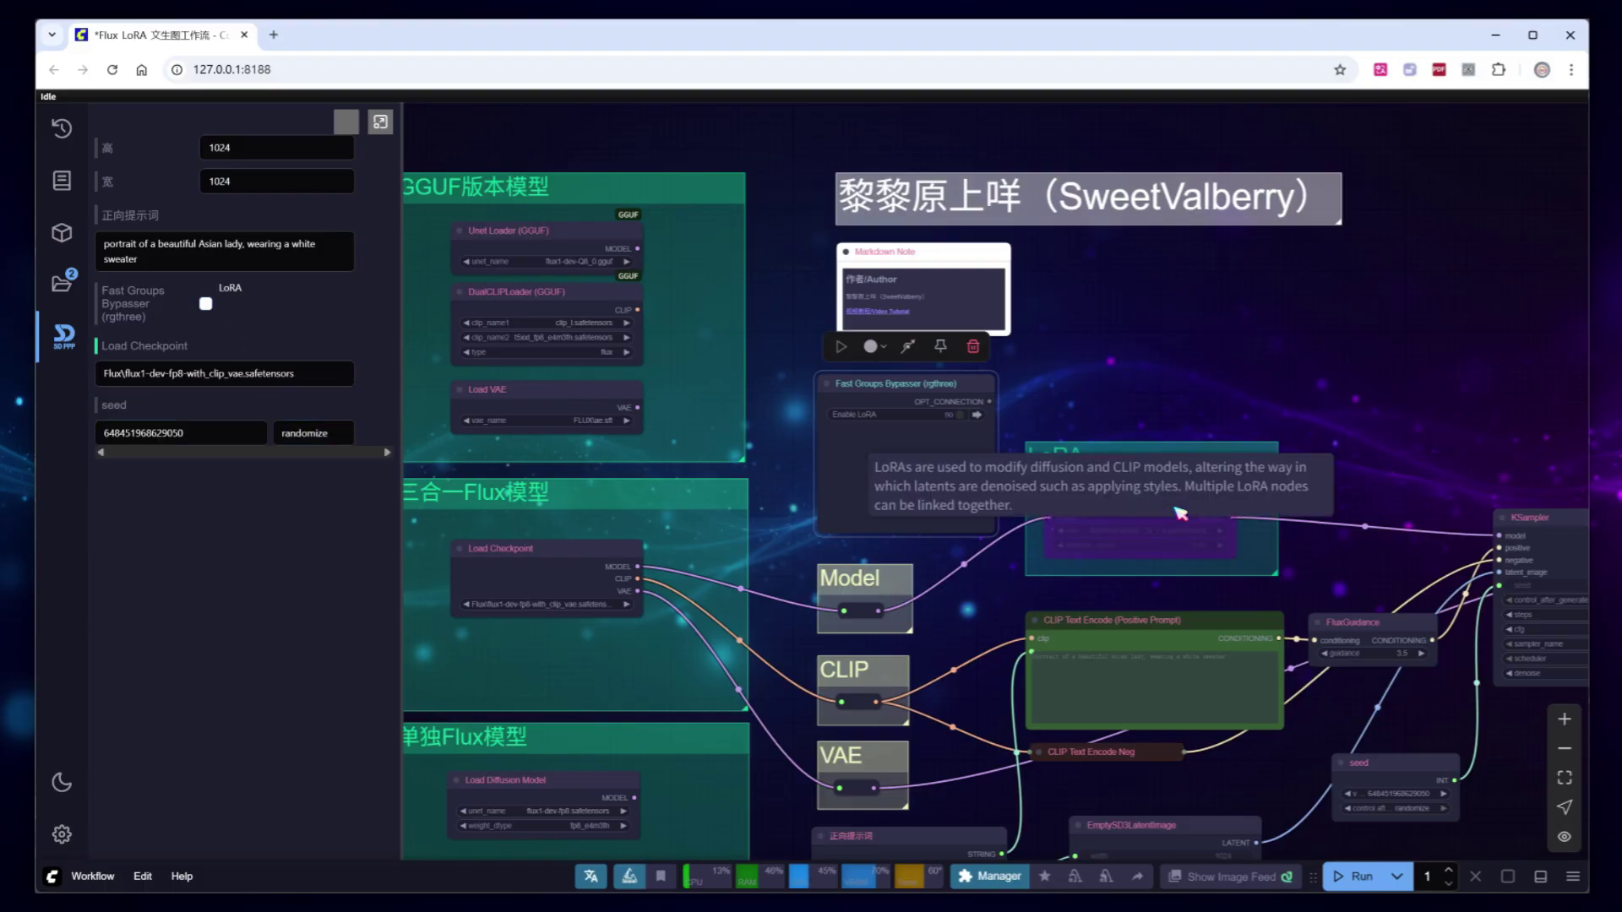
left_click(205, 304)
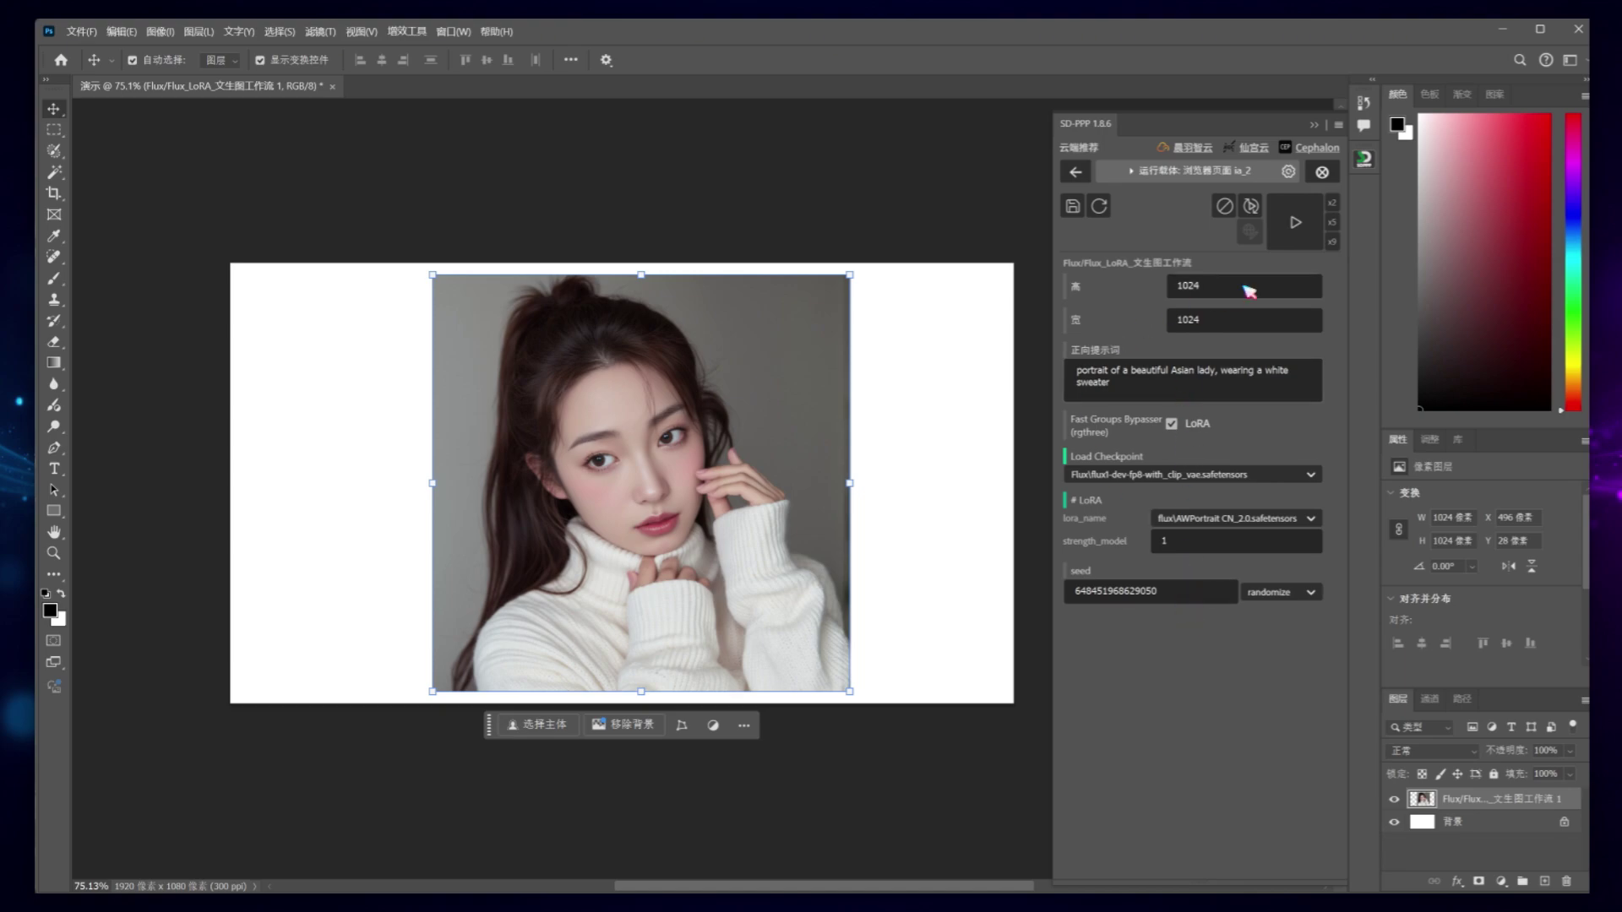
Set 高 to 768, generate a 1024×768 portrait, and arrange both portraits side by side.
left_click_drag(1224, 289, 1168, 286)
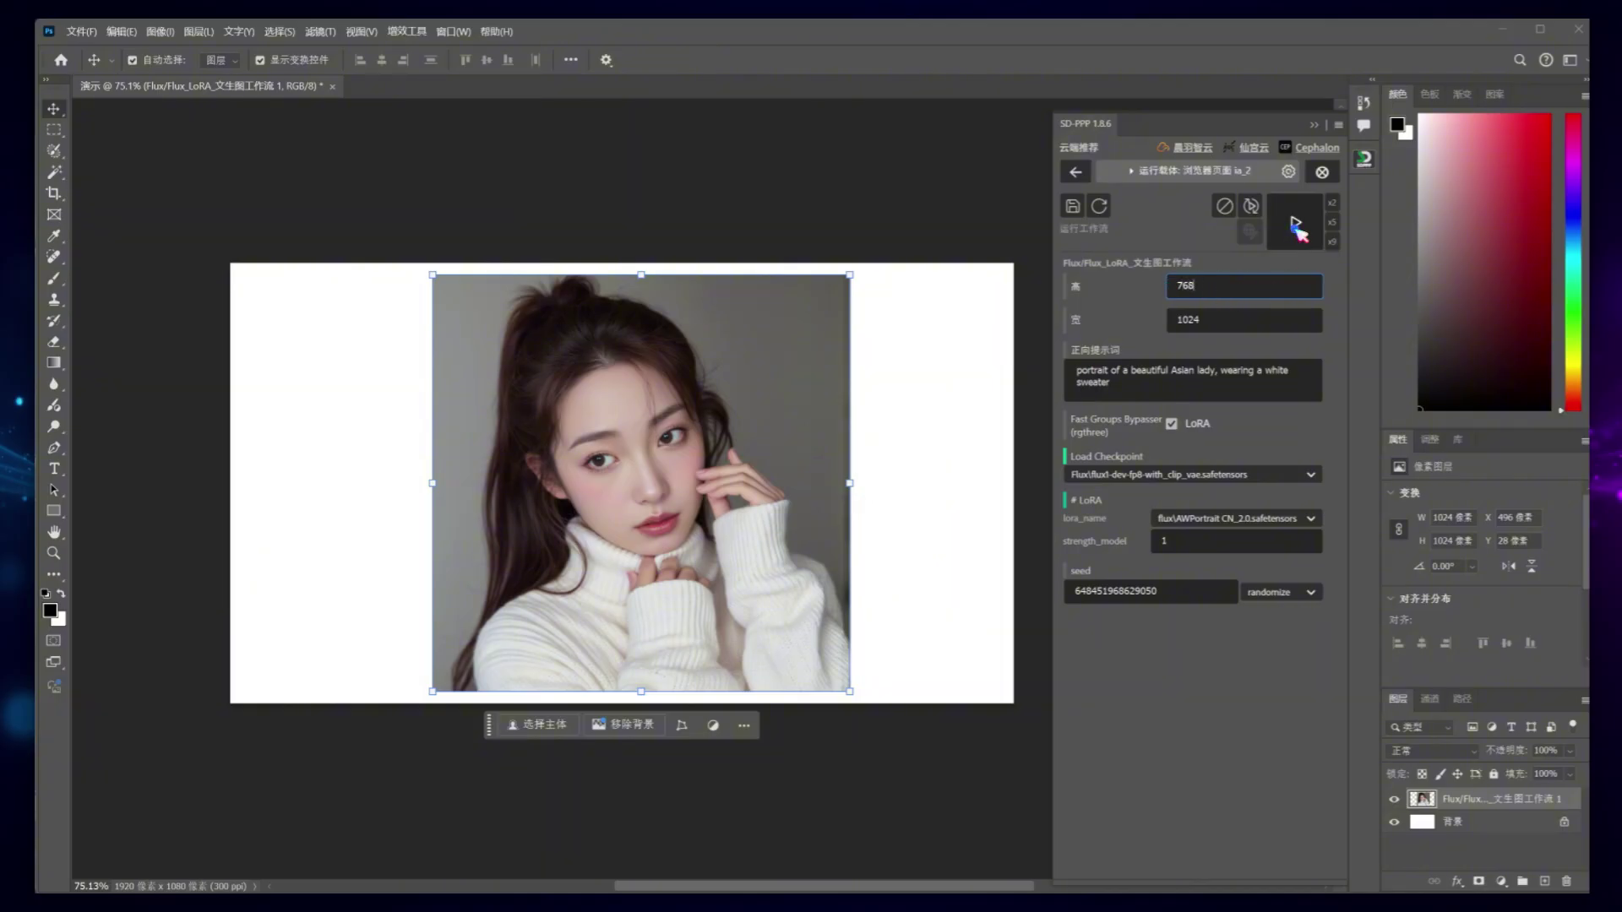
left_click(1295, 223)
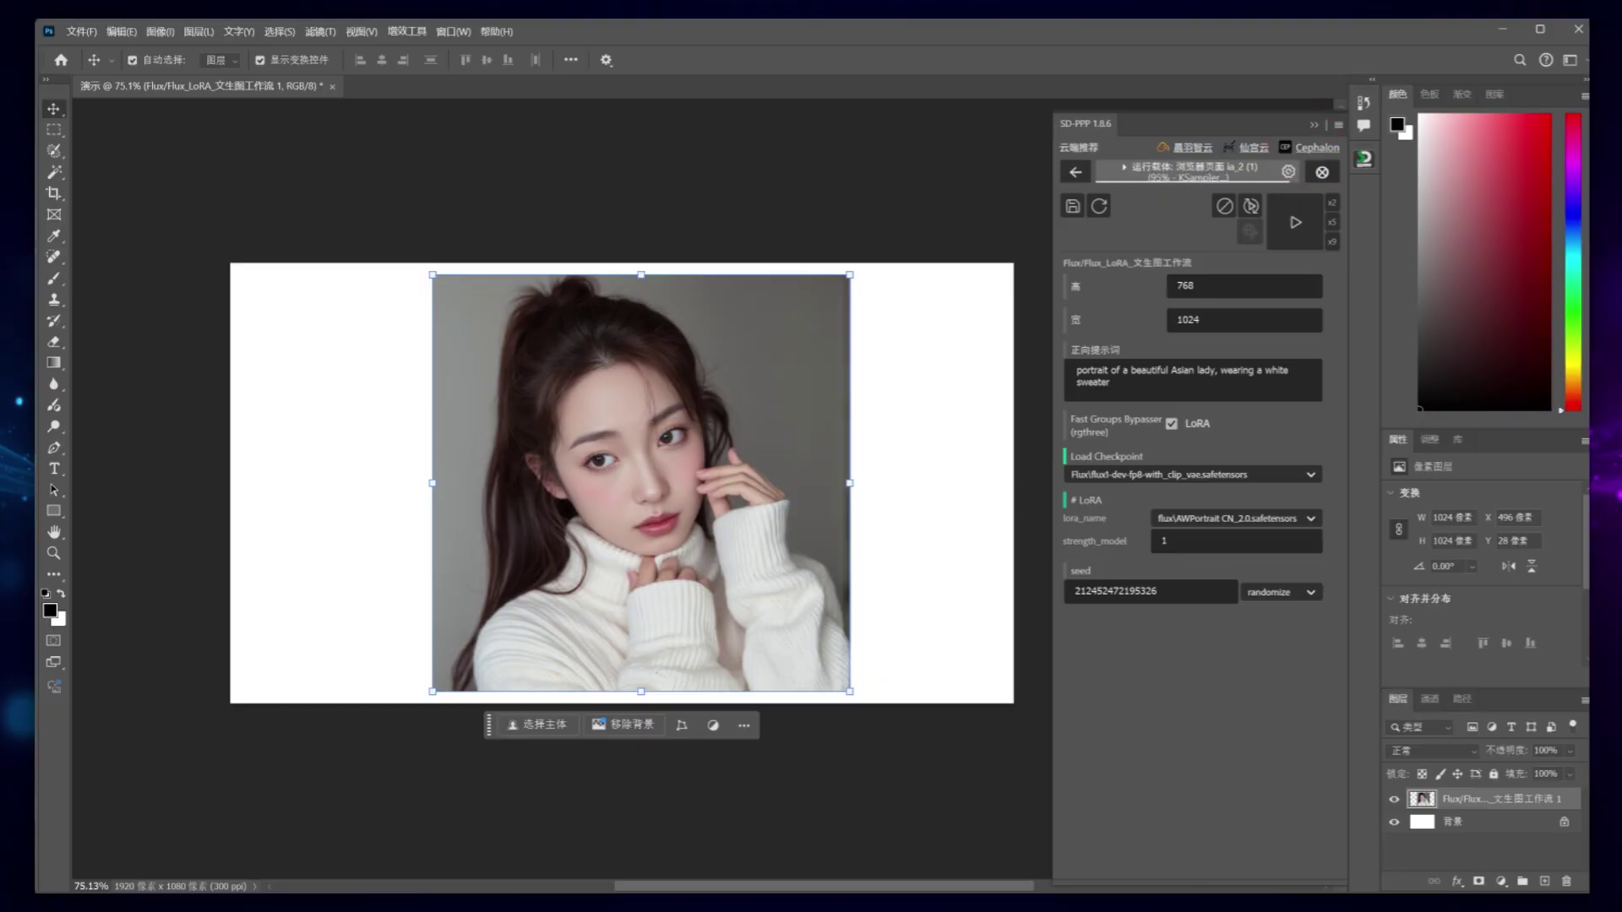
left_click_drag(692, 505, 860, 519)
left_click_drag(507, 536, 308, 531)
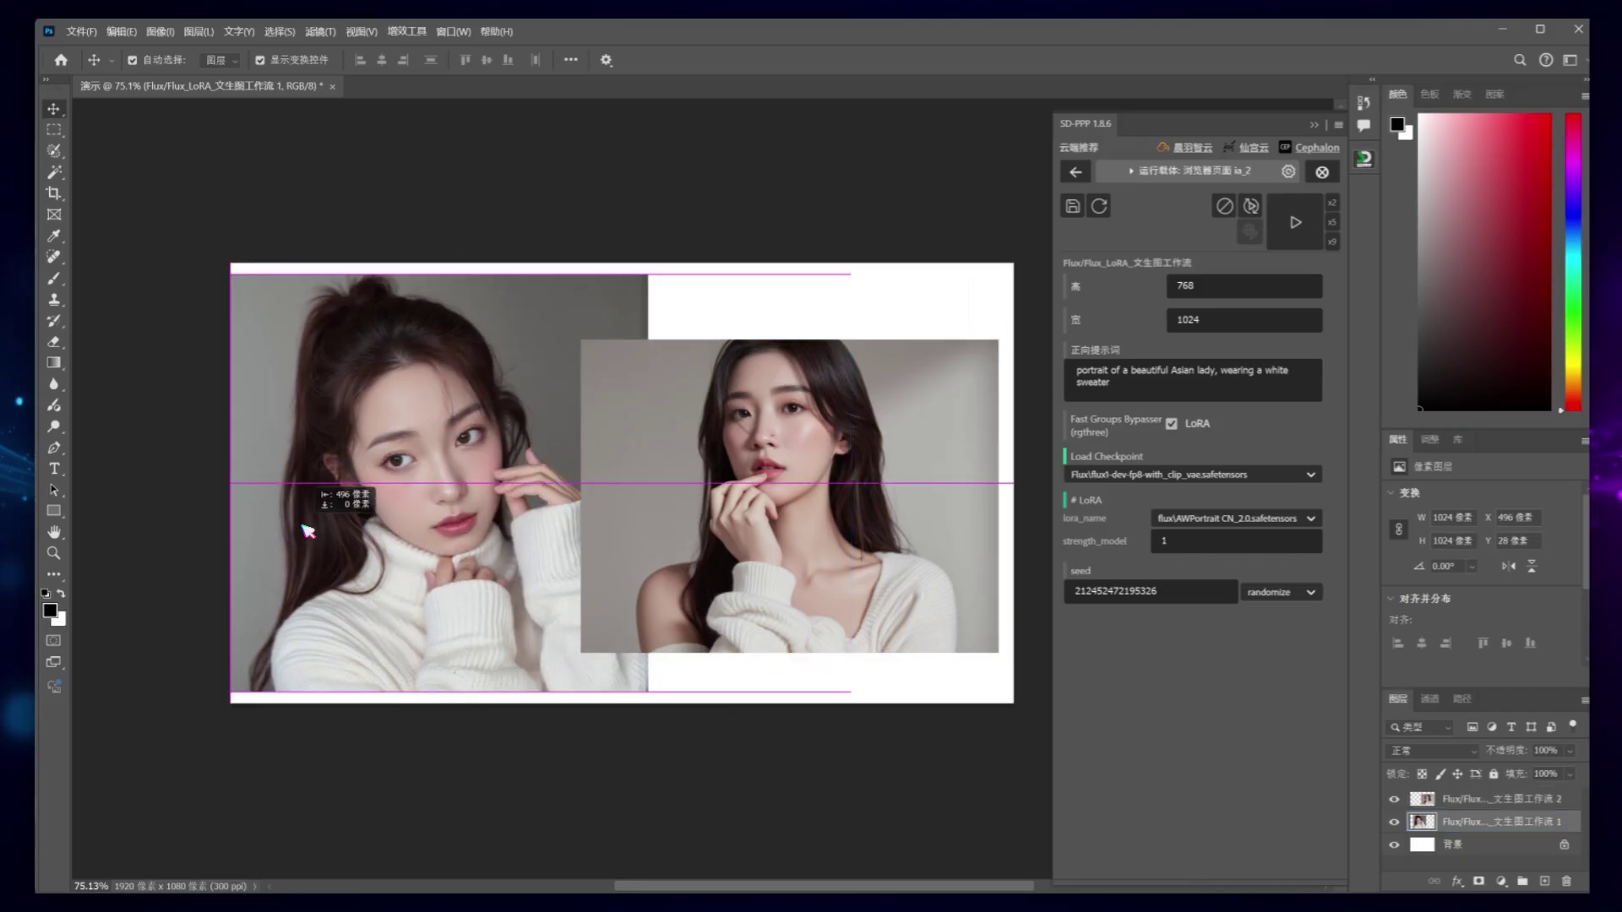
mouse_move(801, 547)
left_mouse_down()
mouse_move(862, 555)
mouse_move(798, 544)
left_mouse_up()
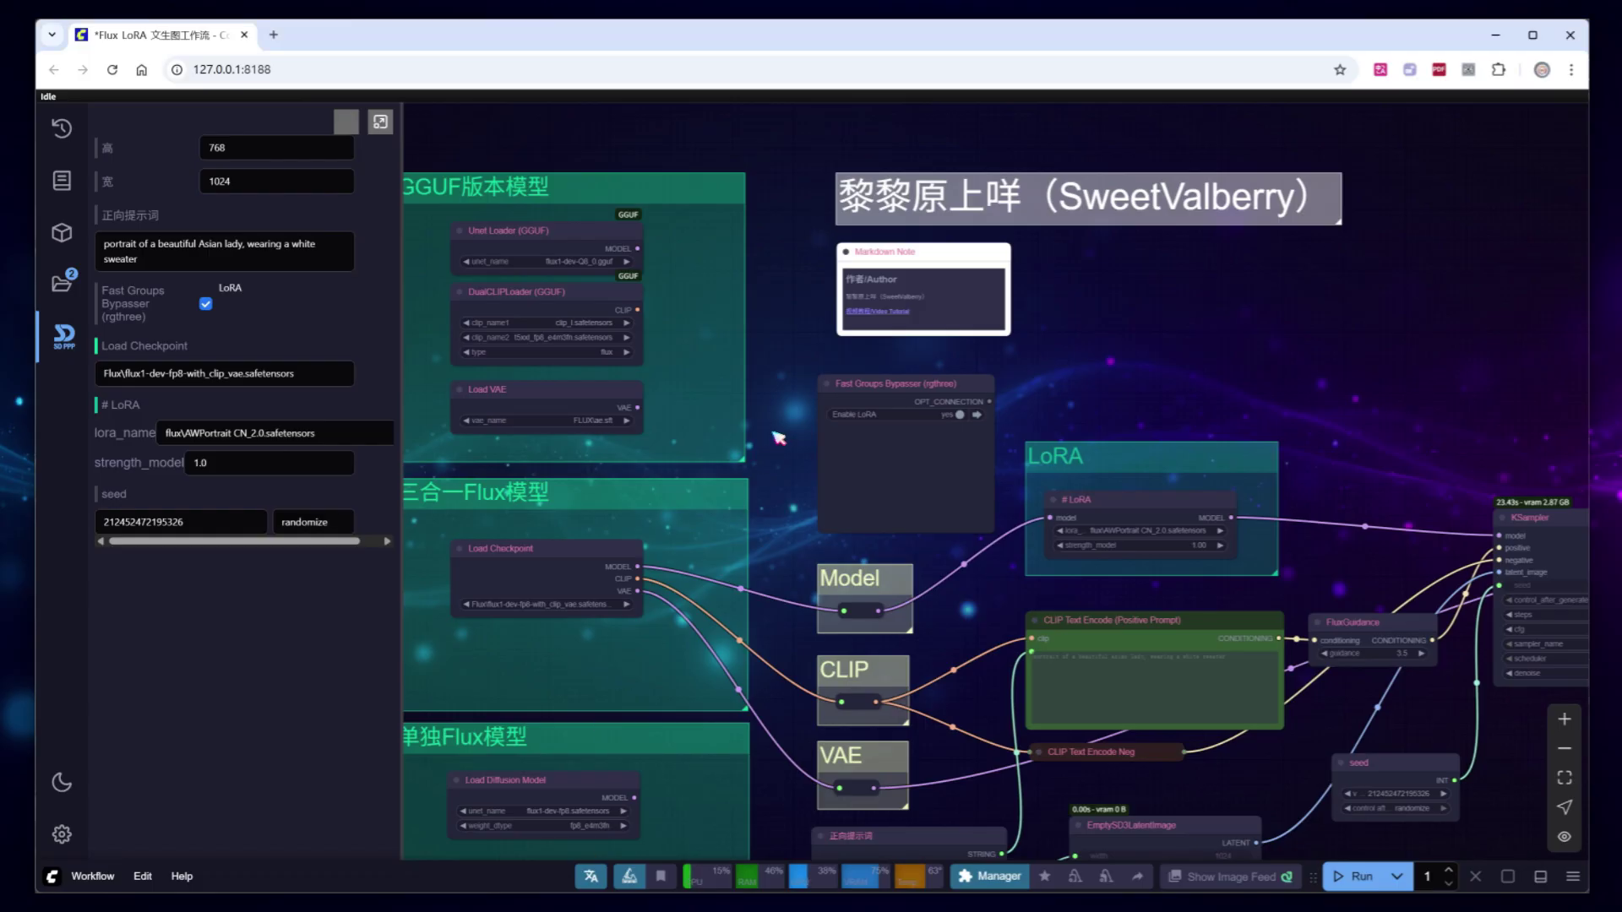
Save the workflow as PS_Flux_LoRA_文生图工作流 and leave the ComfyUI browser page.
left_click(92, 876)
left_click(129, 720)
left_click(846, 527)
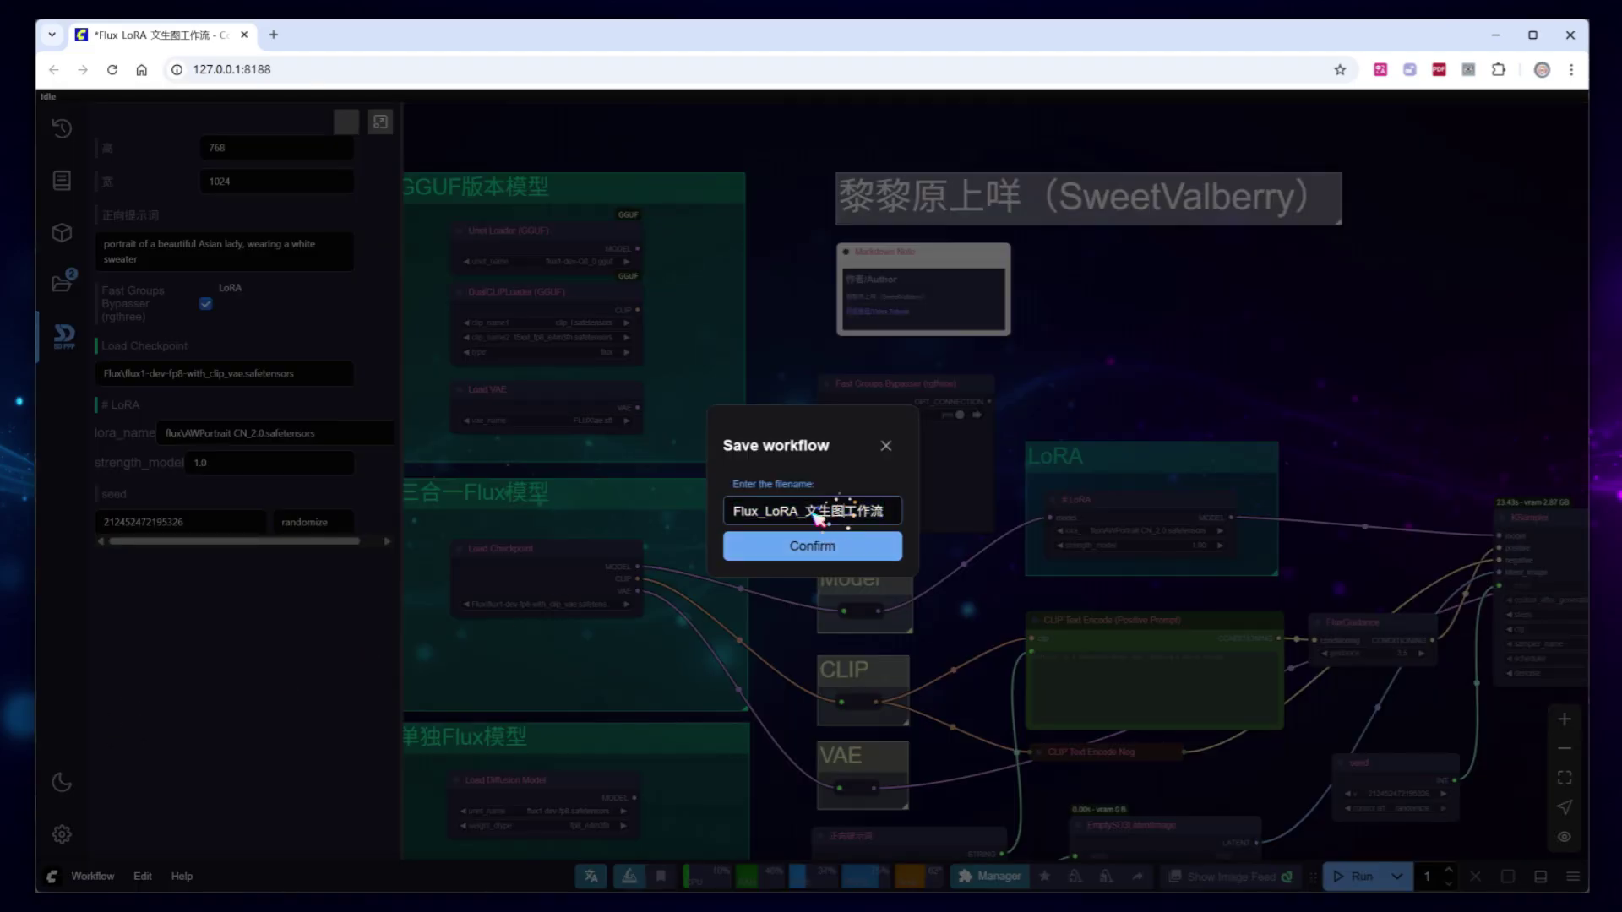
key("Home")
type("PS_")
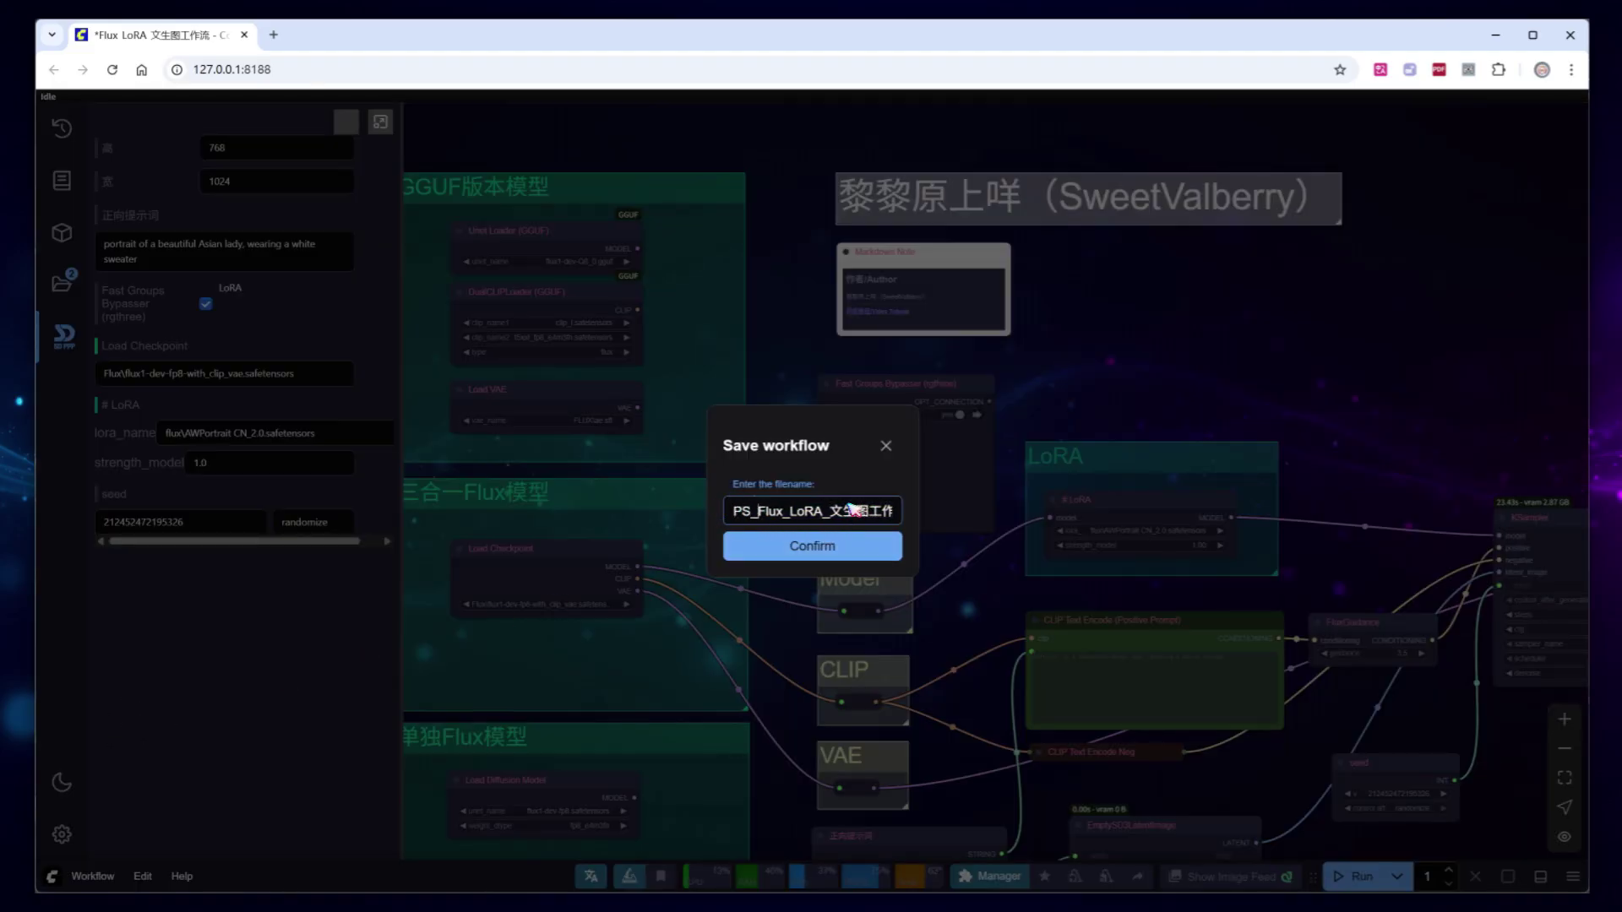
left_click(811, 545)
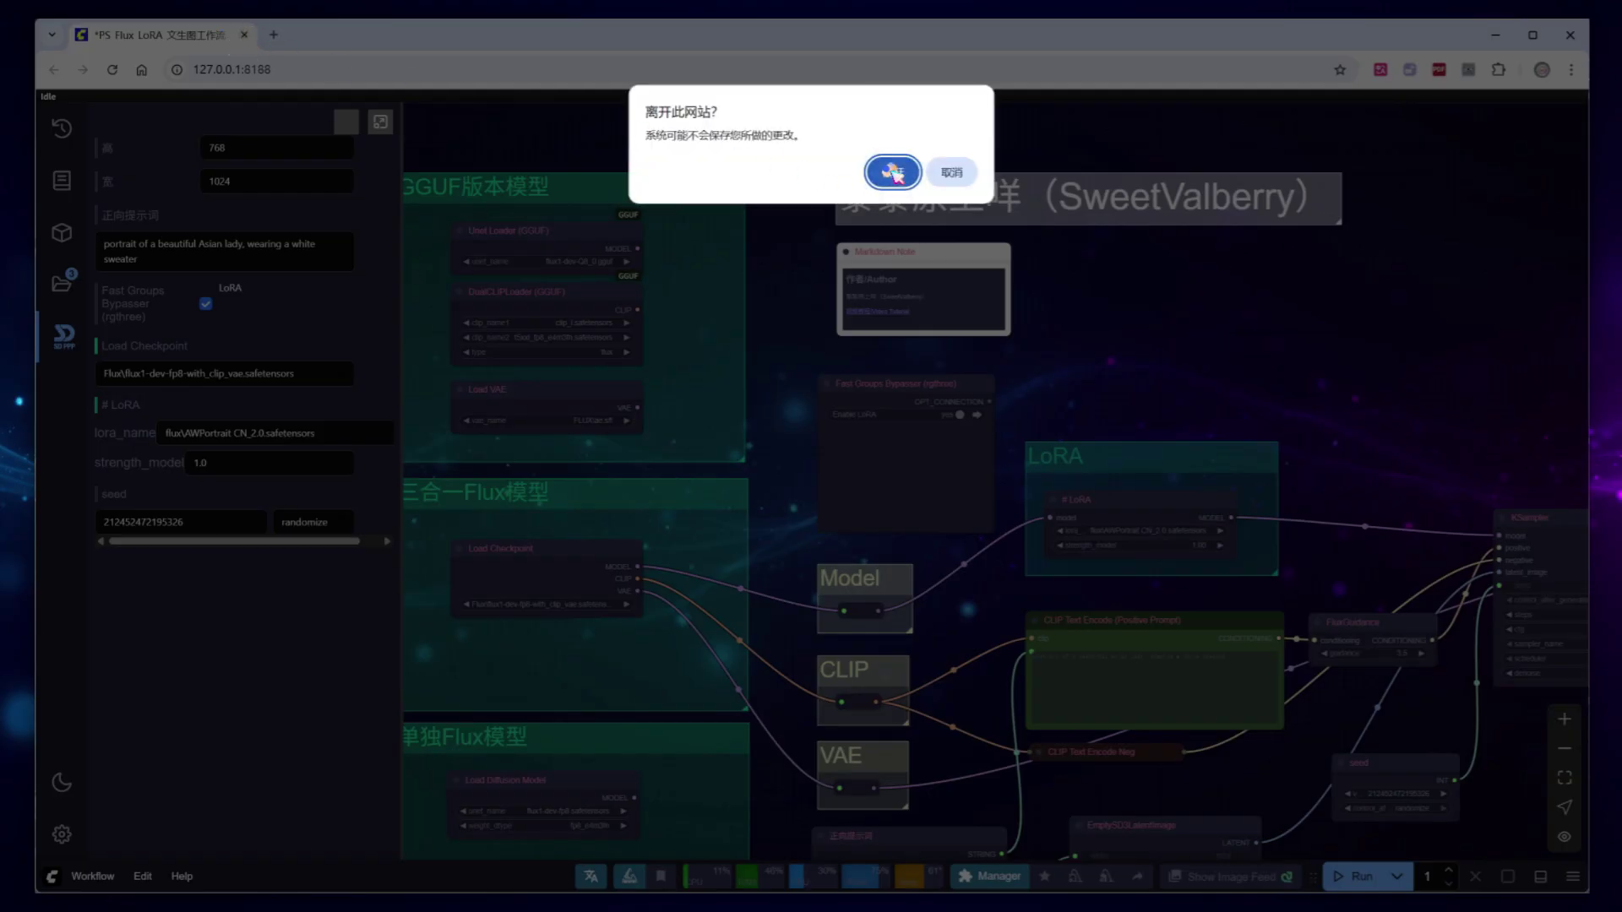
left_click(887, 170)
Set the SD-PPP runtime to the built-in PS webpage runtime.
left_click(751, 483)
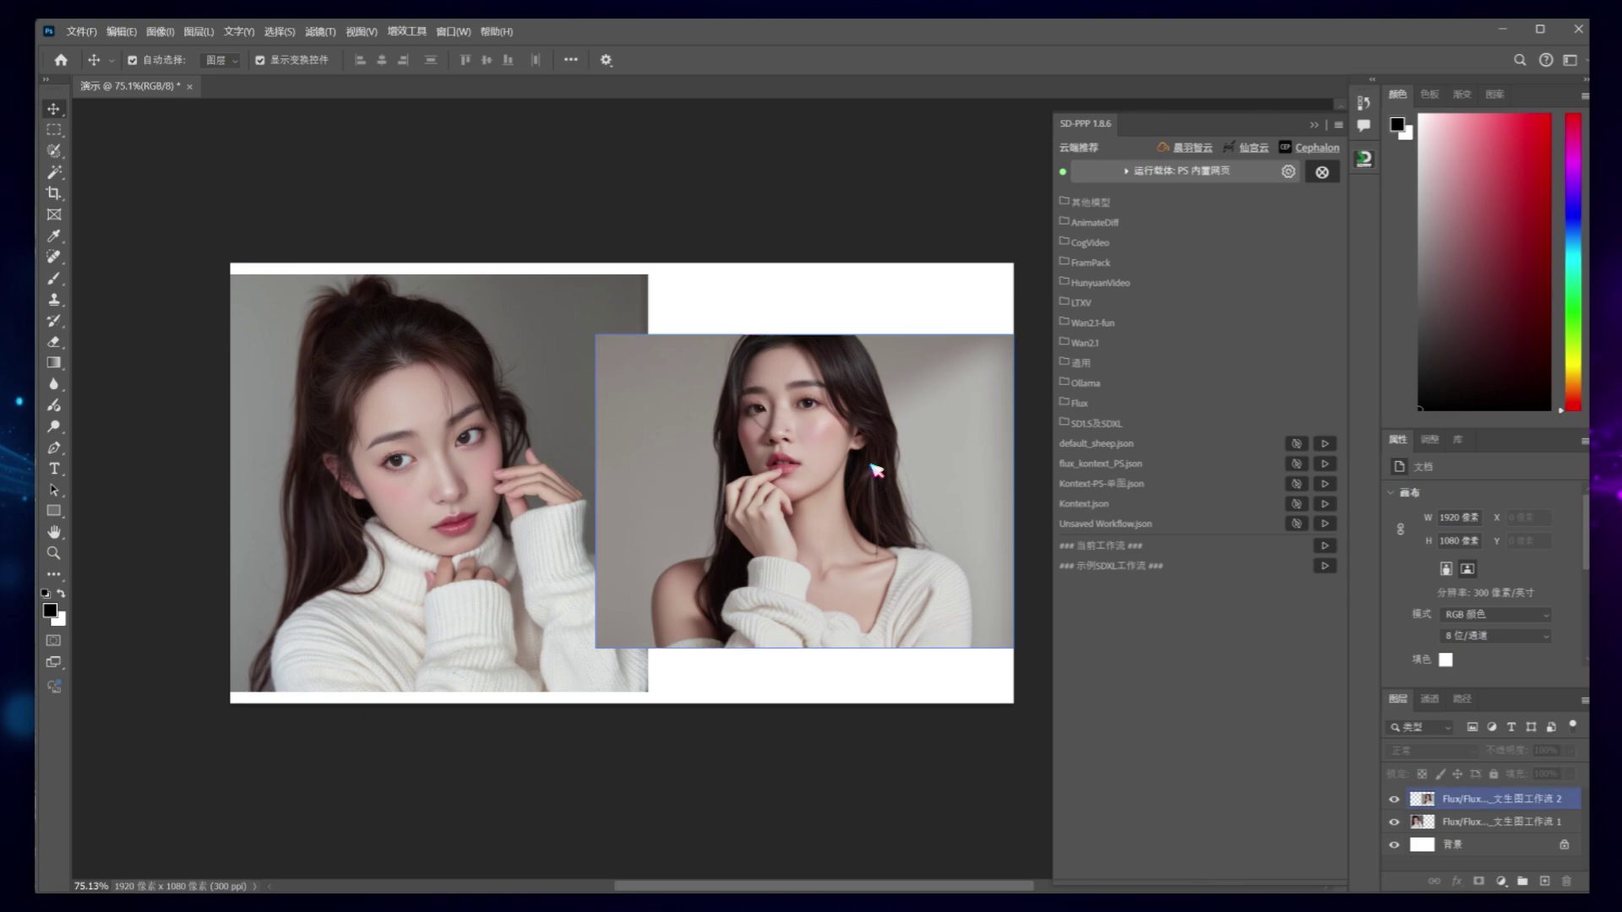
left_click(1032, 364)
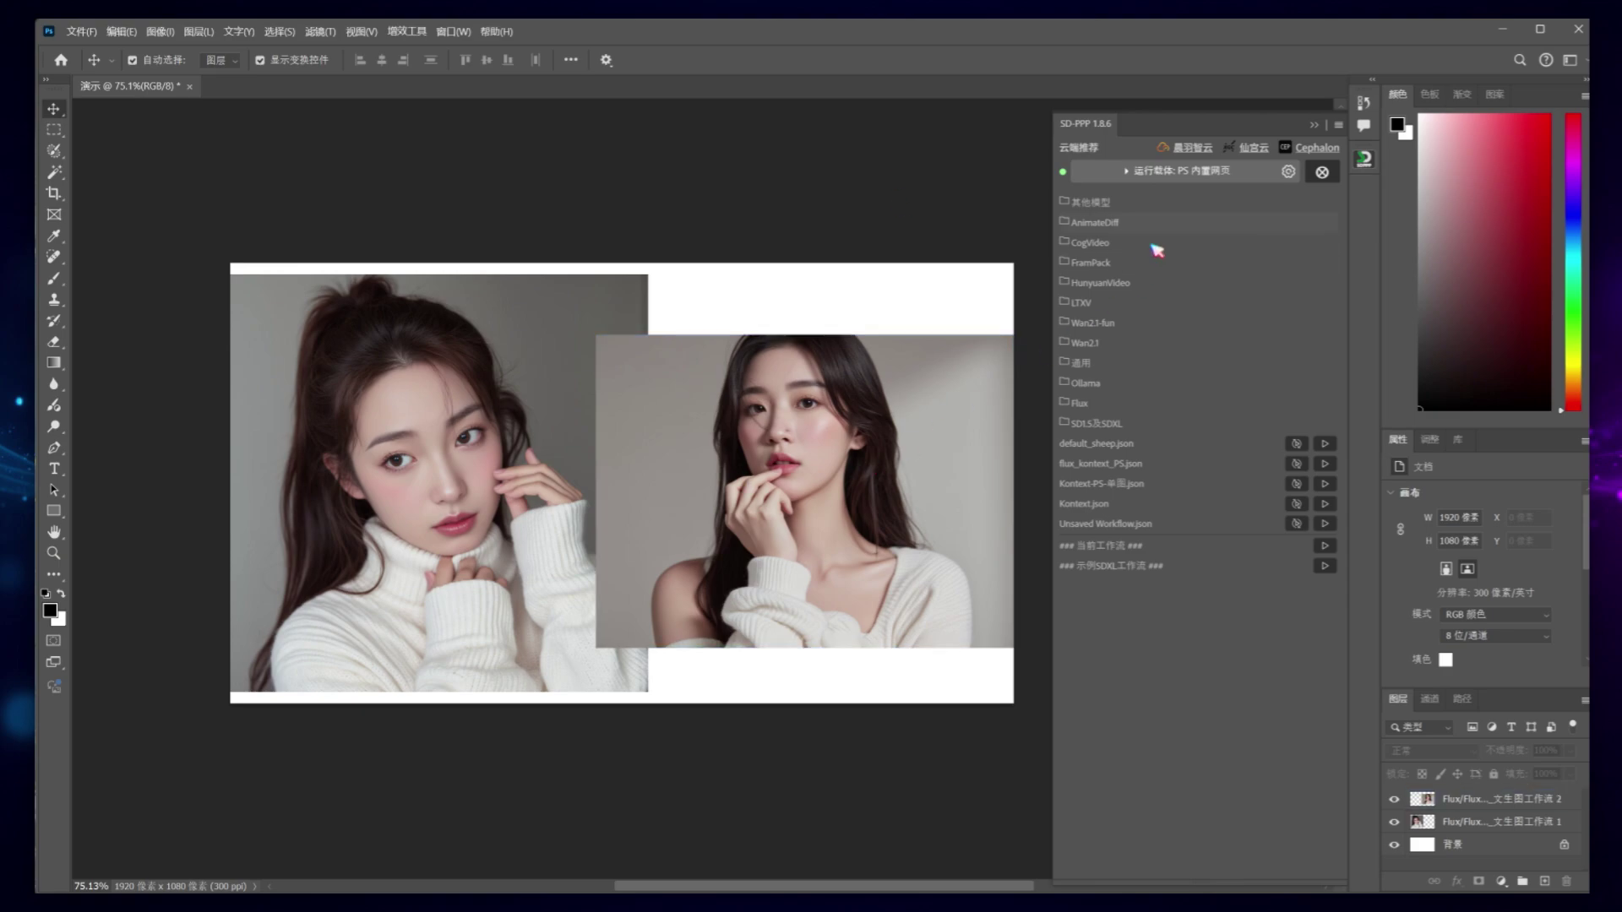
left_click(1185, 172)
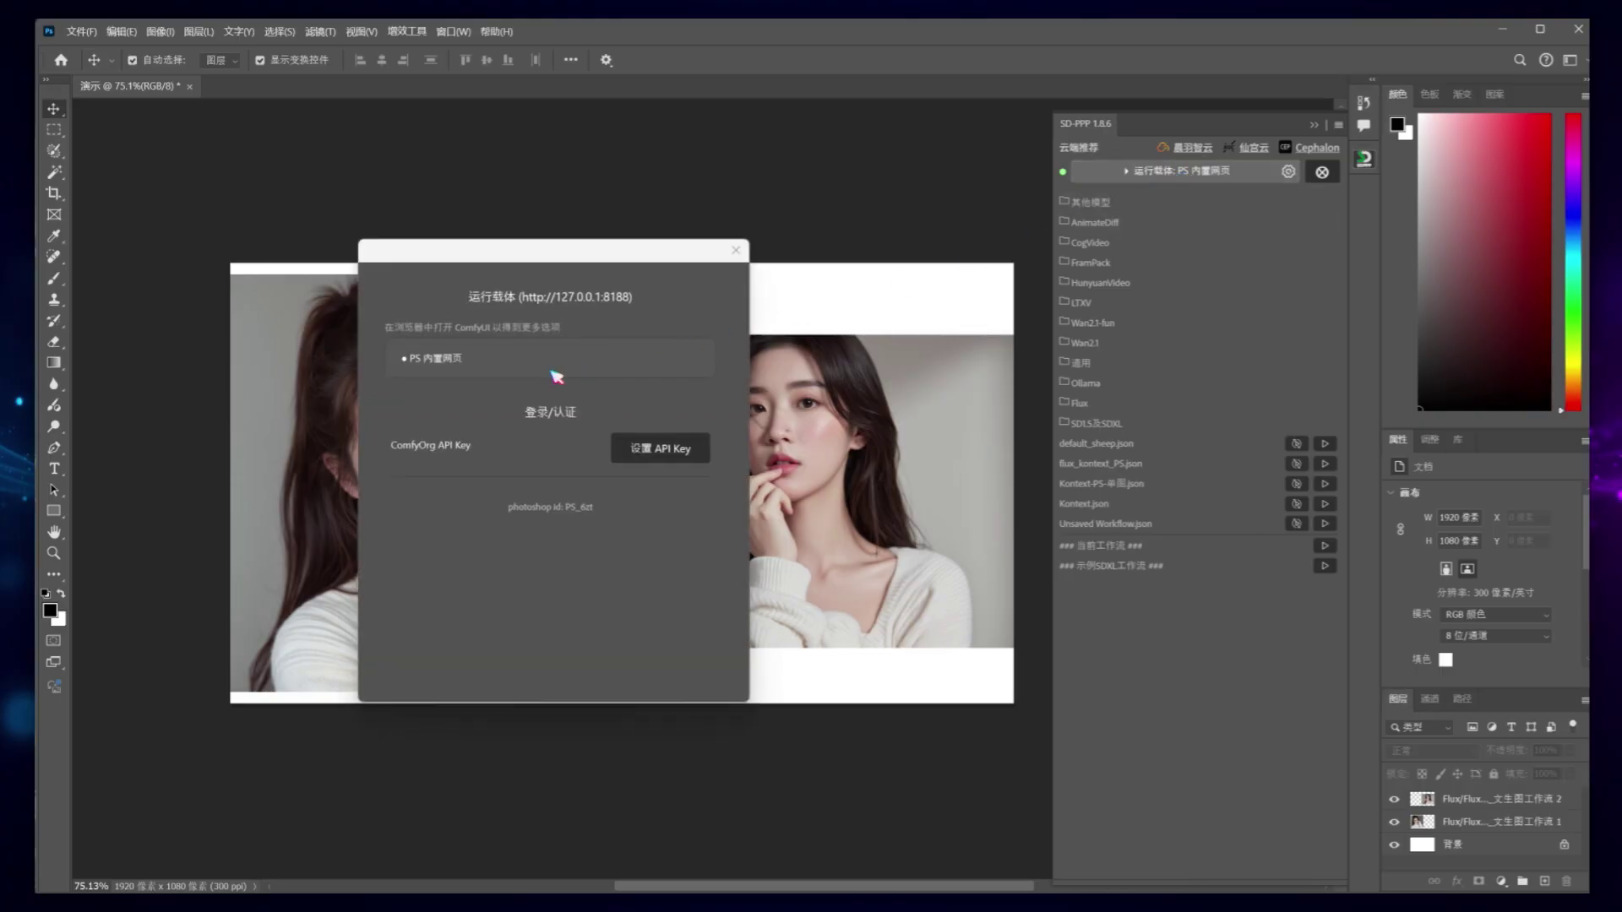
left_click(499, 370)
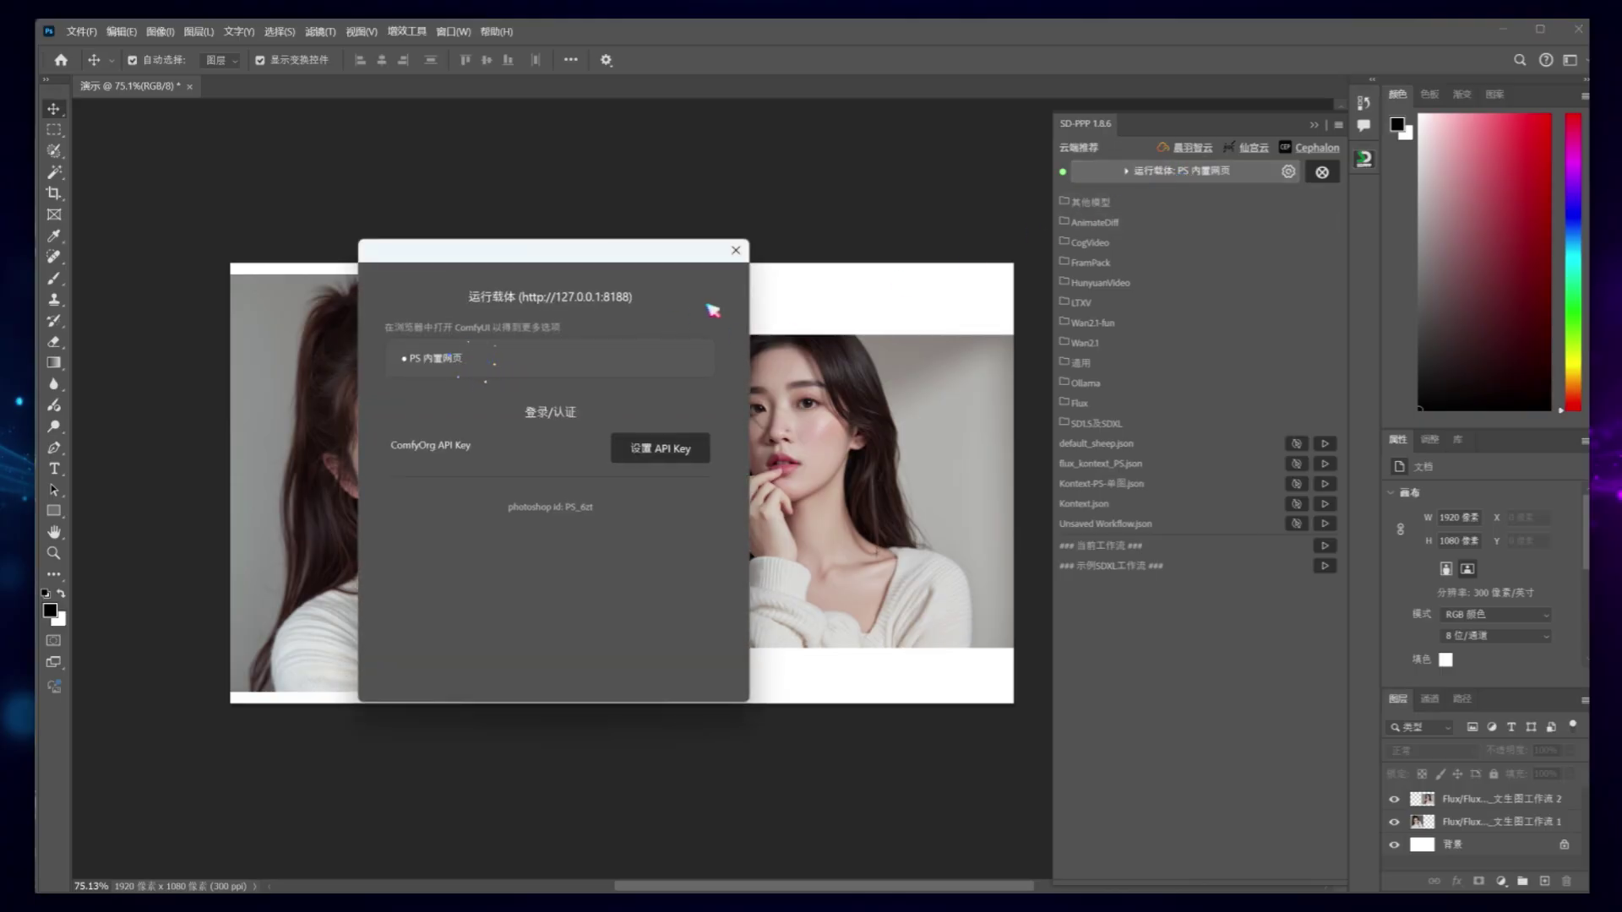
left_click(735, 250)
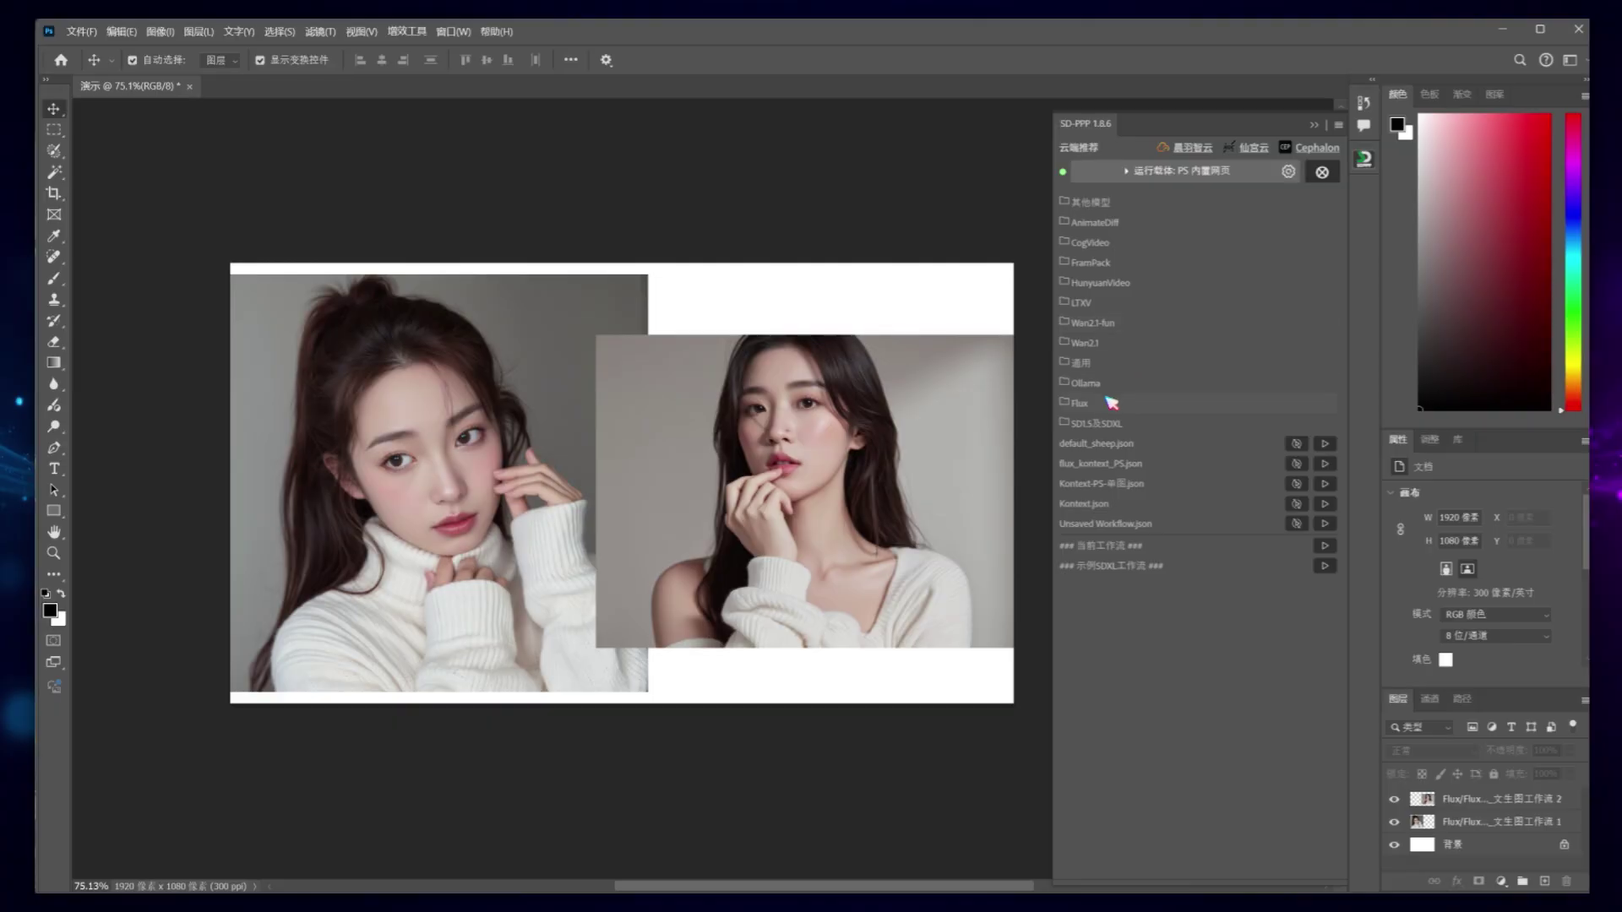
Refresh the workflow list and open the Flux folder to find PS_Flux_LoRA_文生图工作流.json.
left_click(1107, 401)
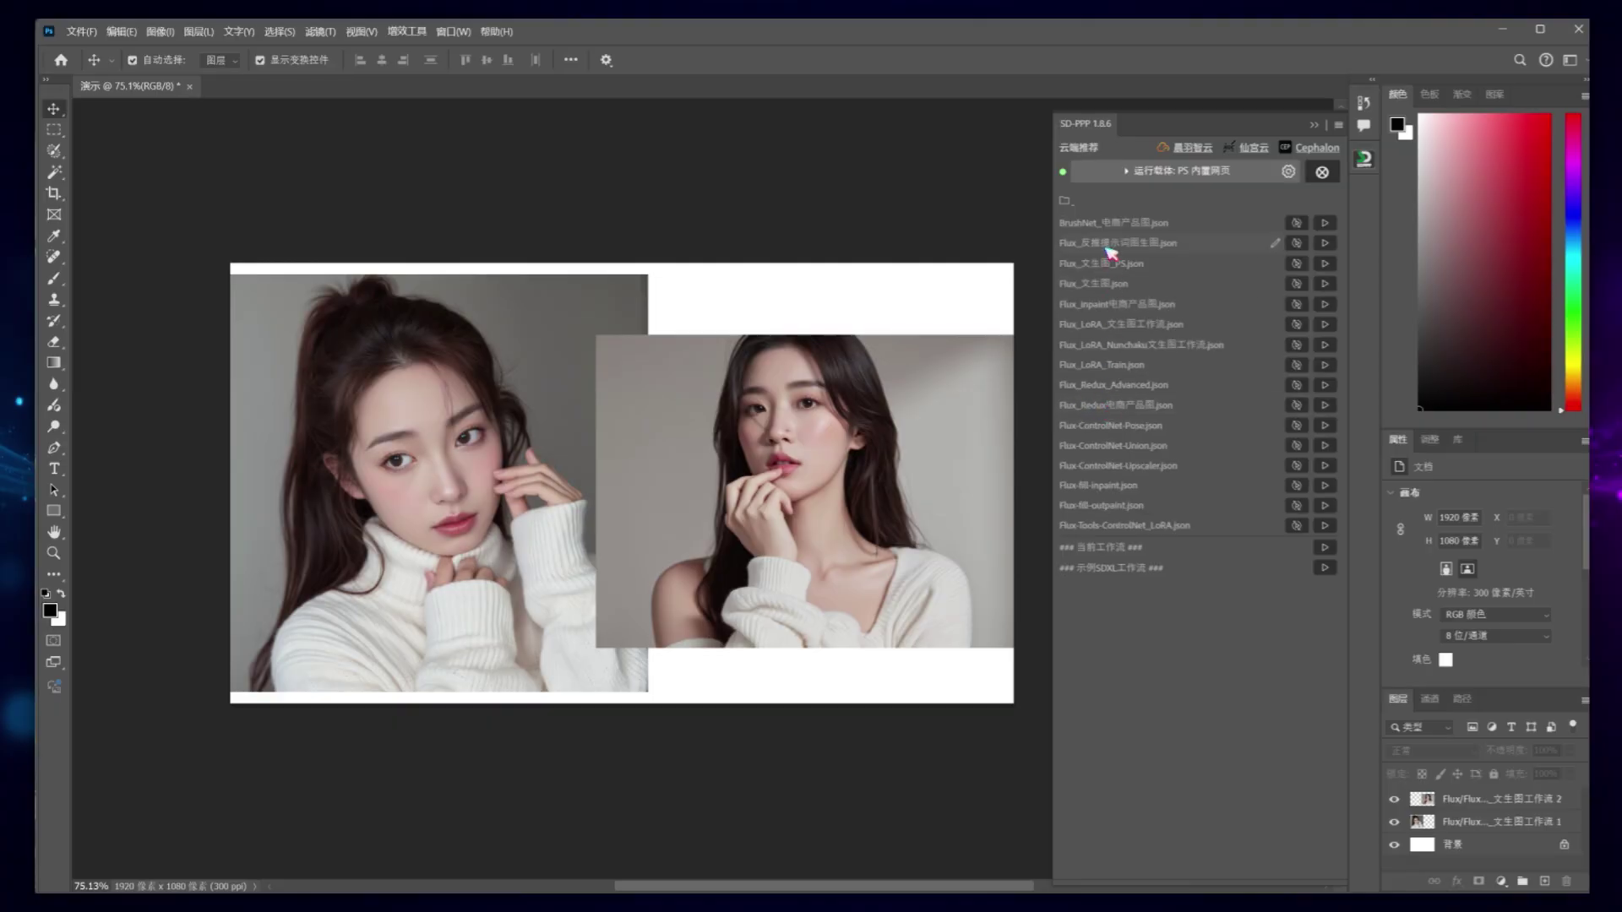
left_click(1066, 201)
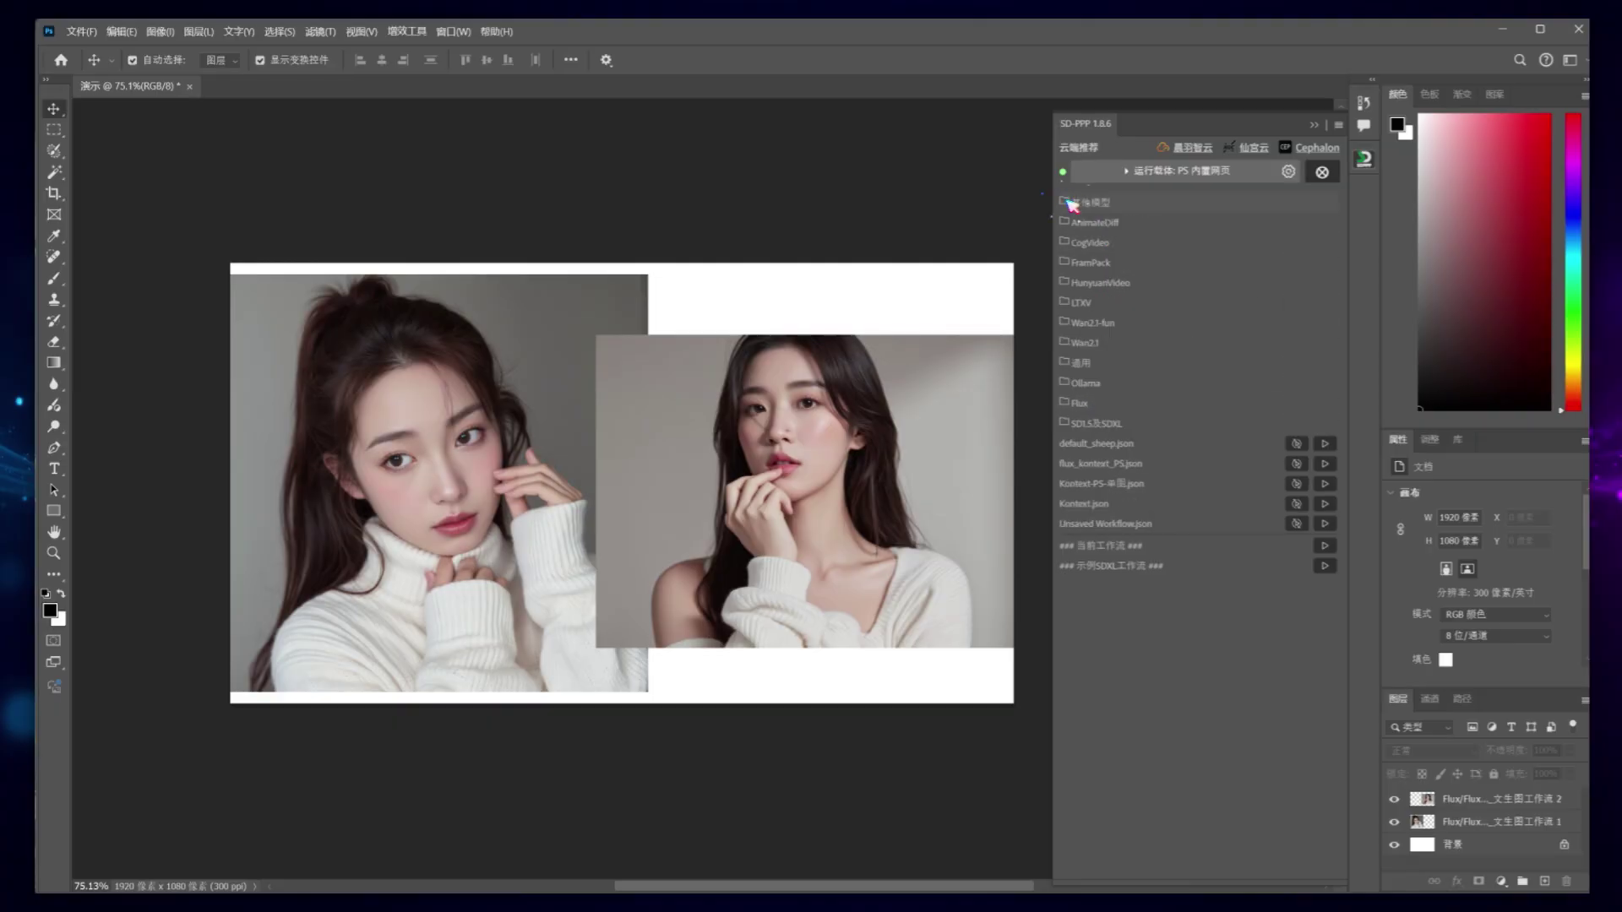
left_click(1325, 174)
left_click(1322, 175)
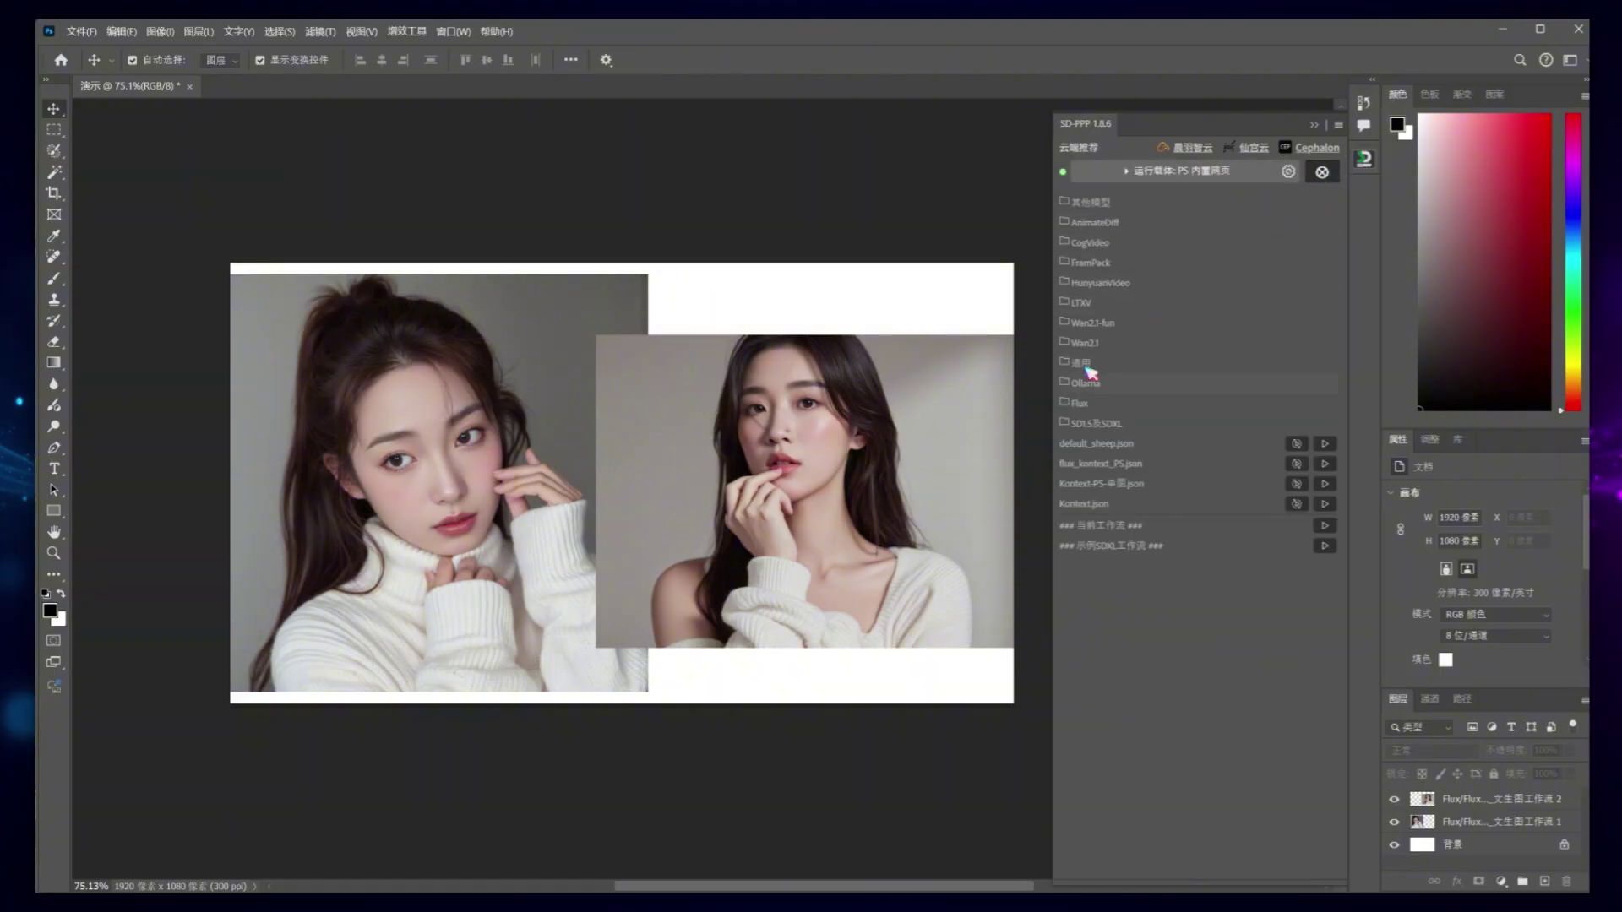
left_click(1082, 403)
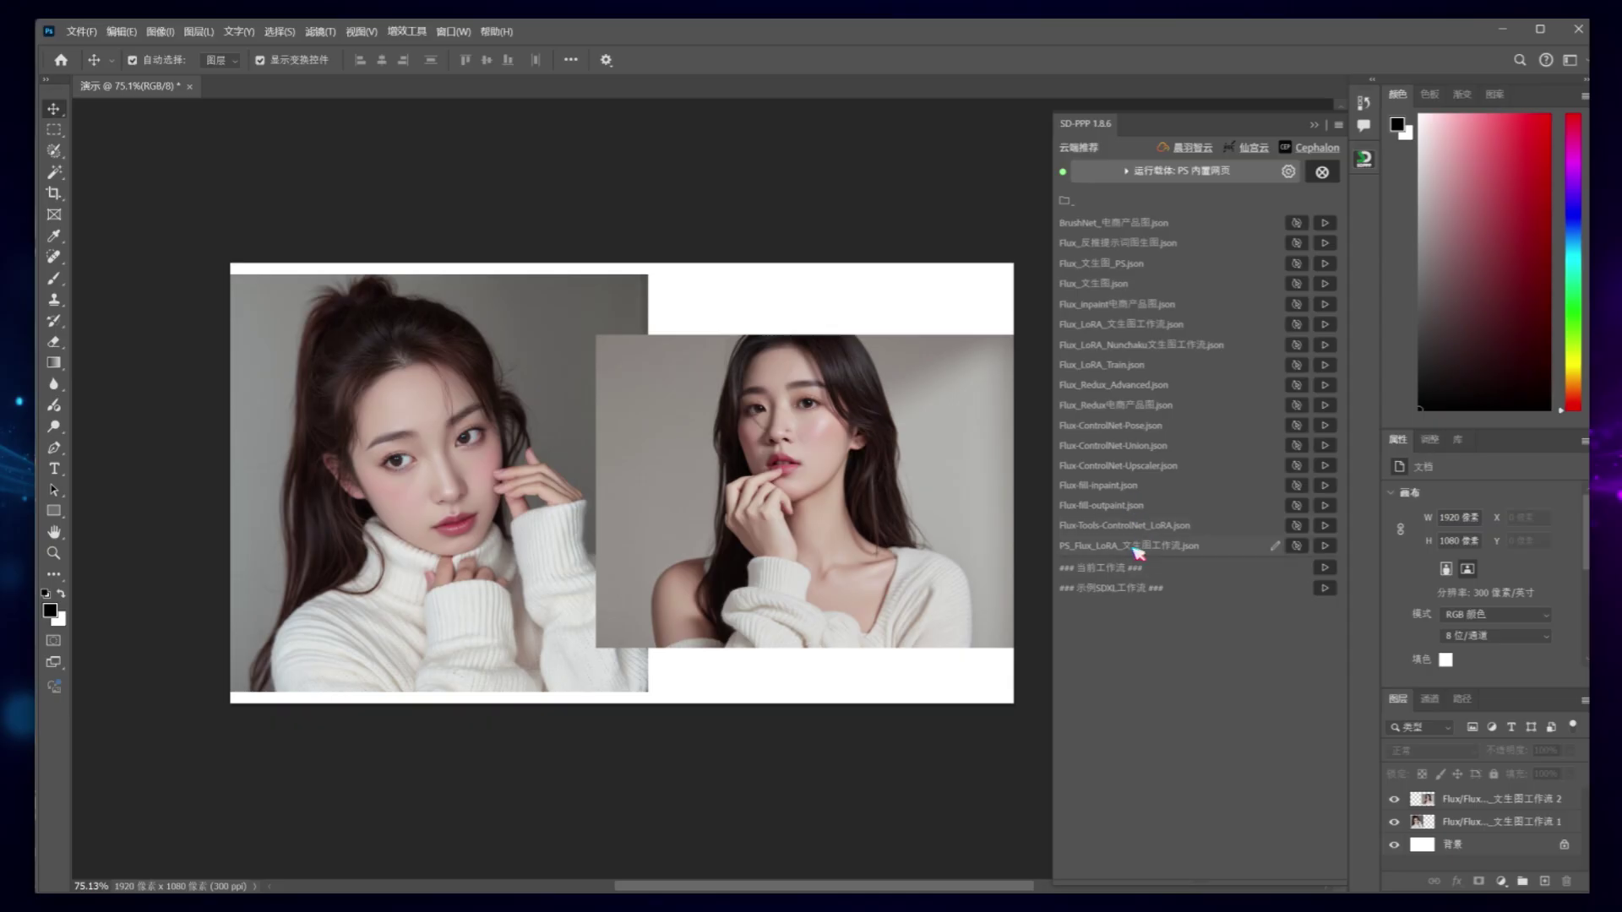
Open PS_Flux_LoRA, set 高 1024 and 宽 768, generate a portrait and shift it right.
left_click(1277, 549)
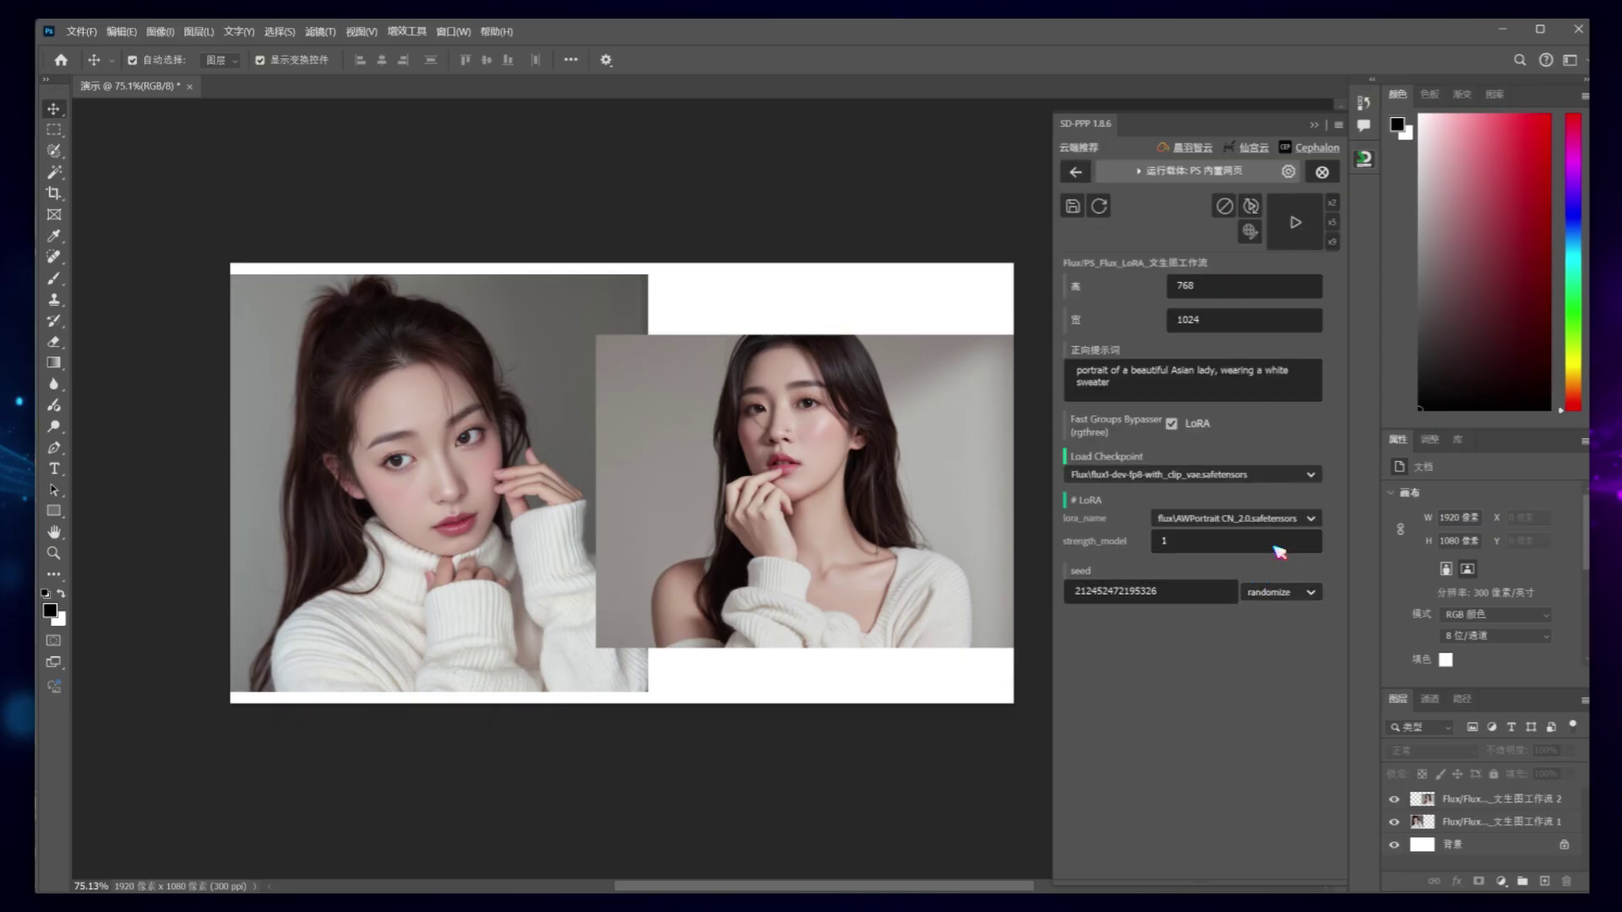
double_click(1221, 285)
double_click(1204, 319)
left_click(1294, 223)
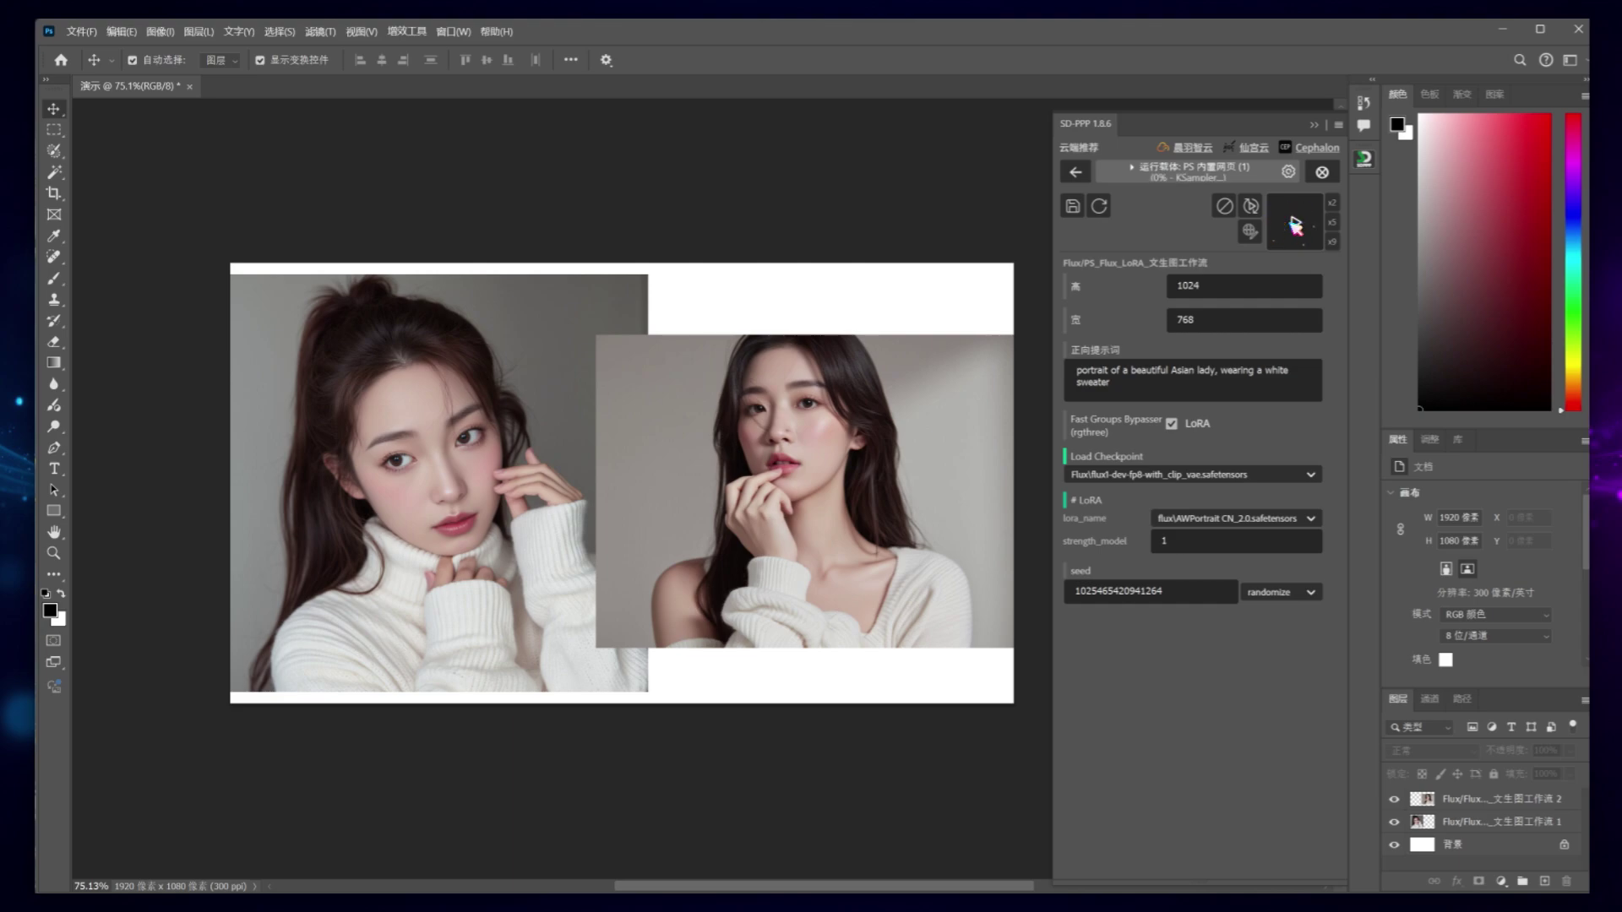
left_click_drag(644, 563, 692, 559)
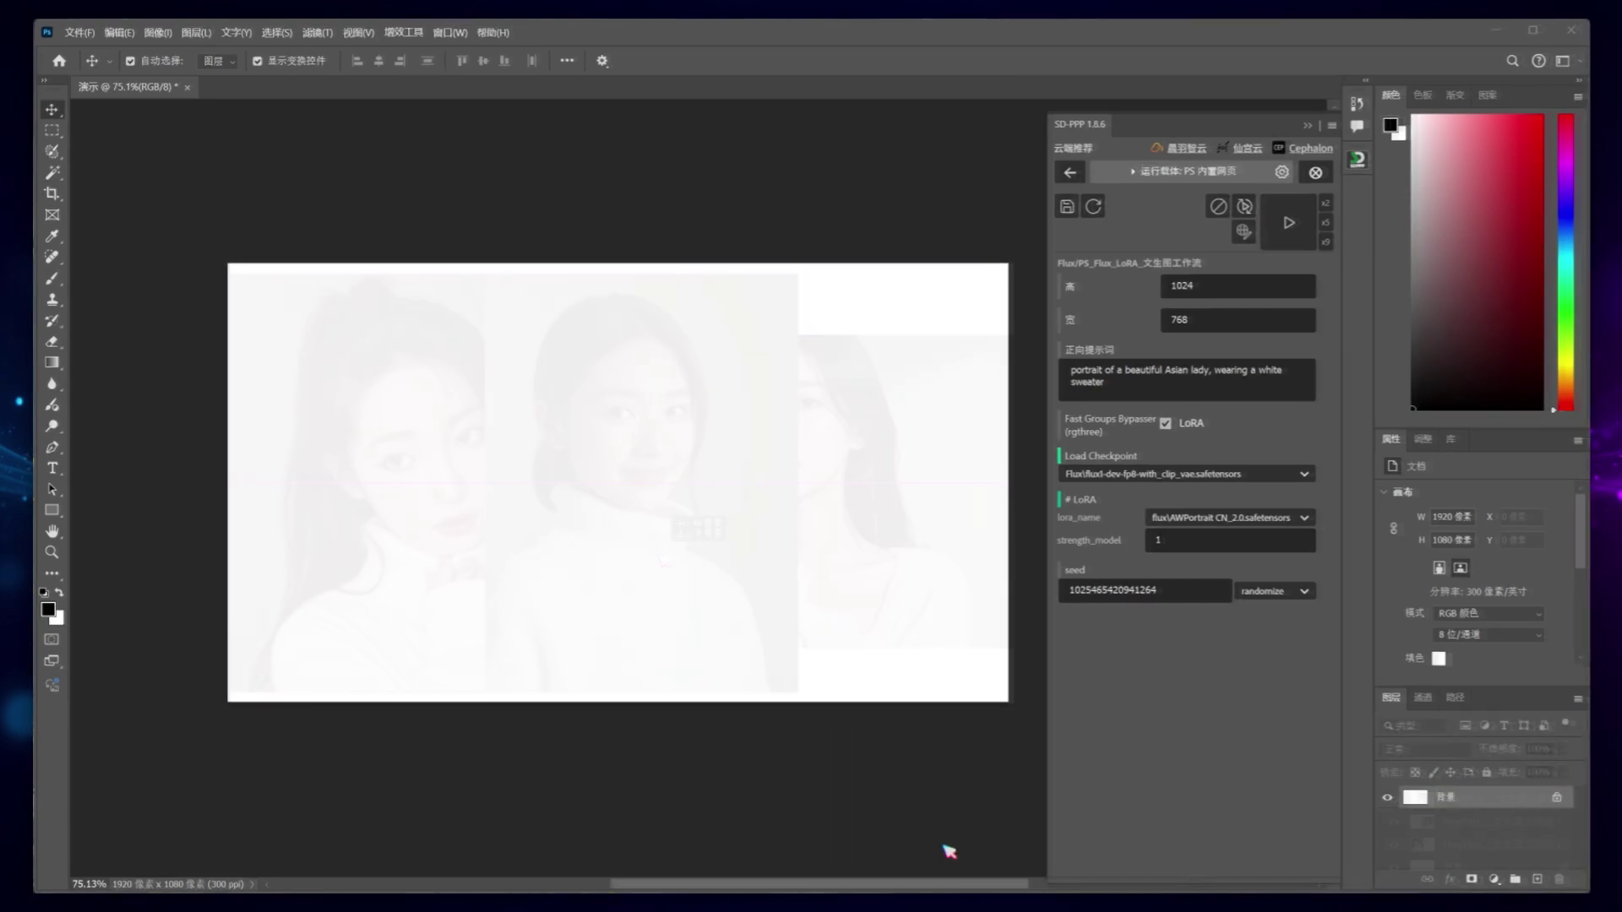
Open the Kontext-PS-单图 workflow from the folder list, keeping results output to a new layer.
left_click(1076, 174)
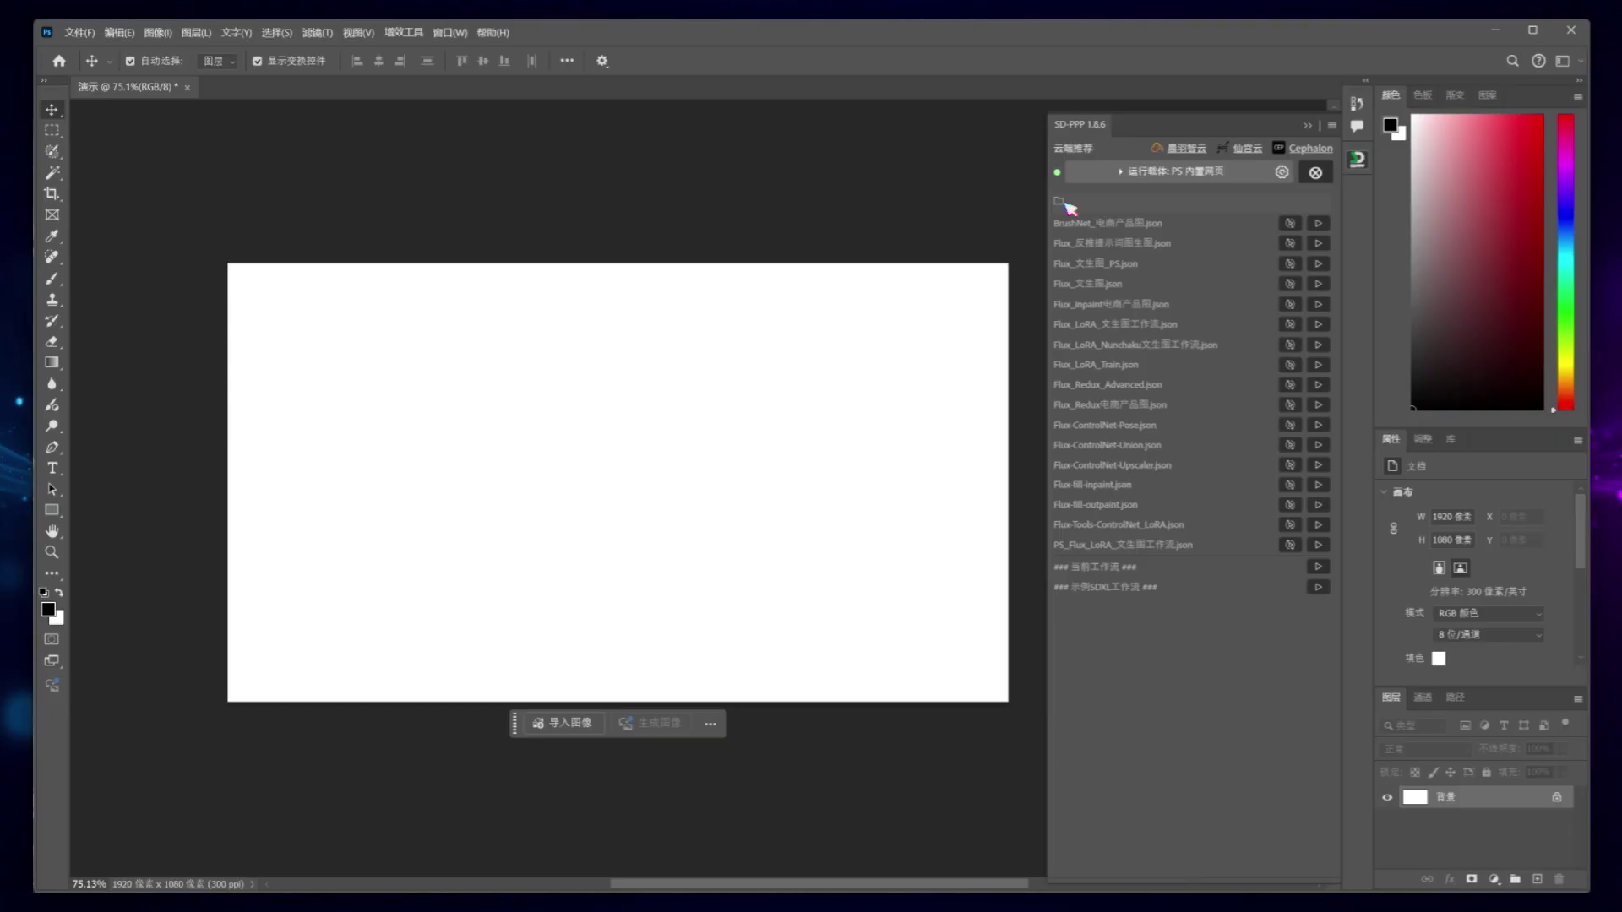
left_click(1064, 204)
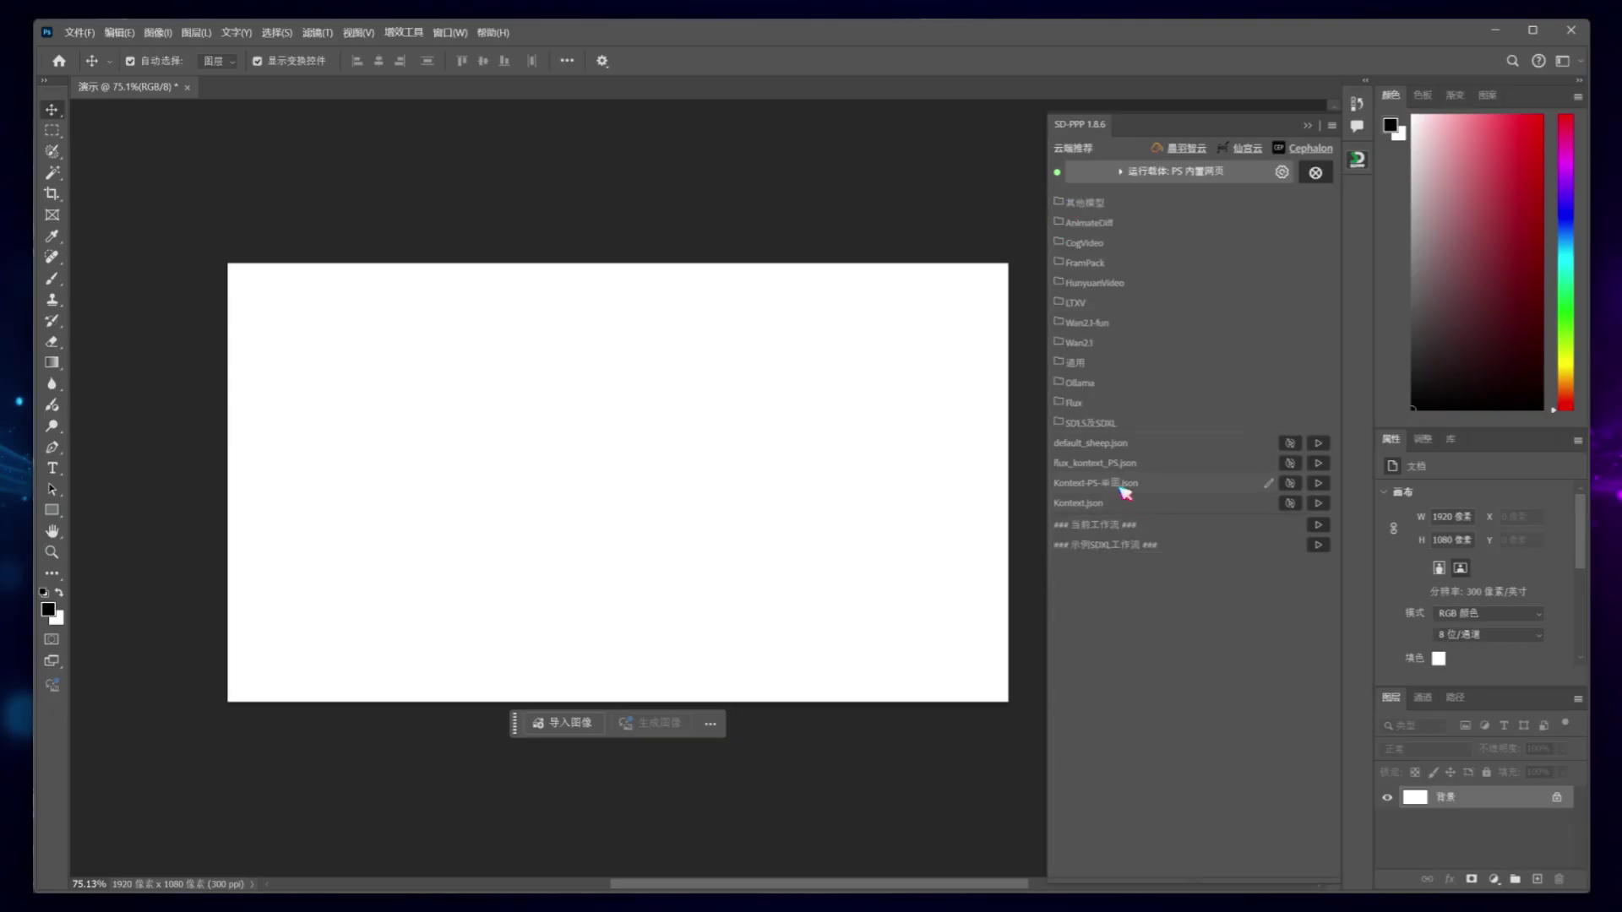
left_click(1257, 486)
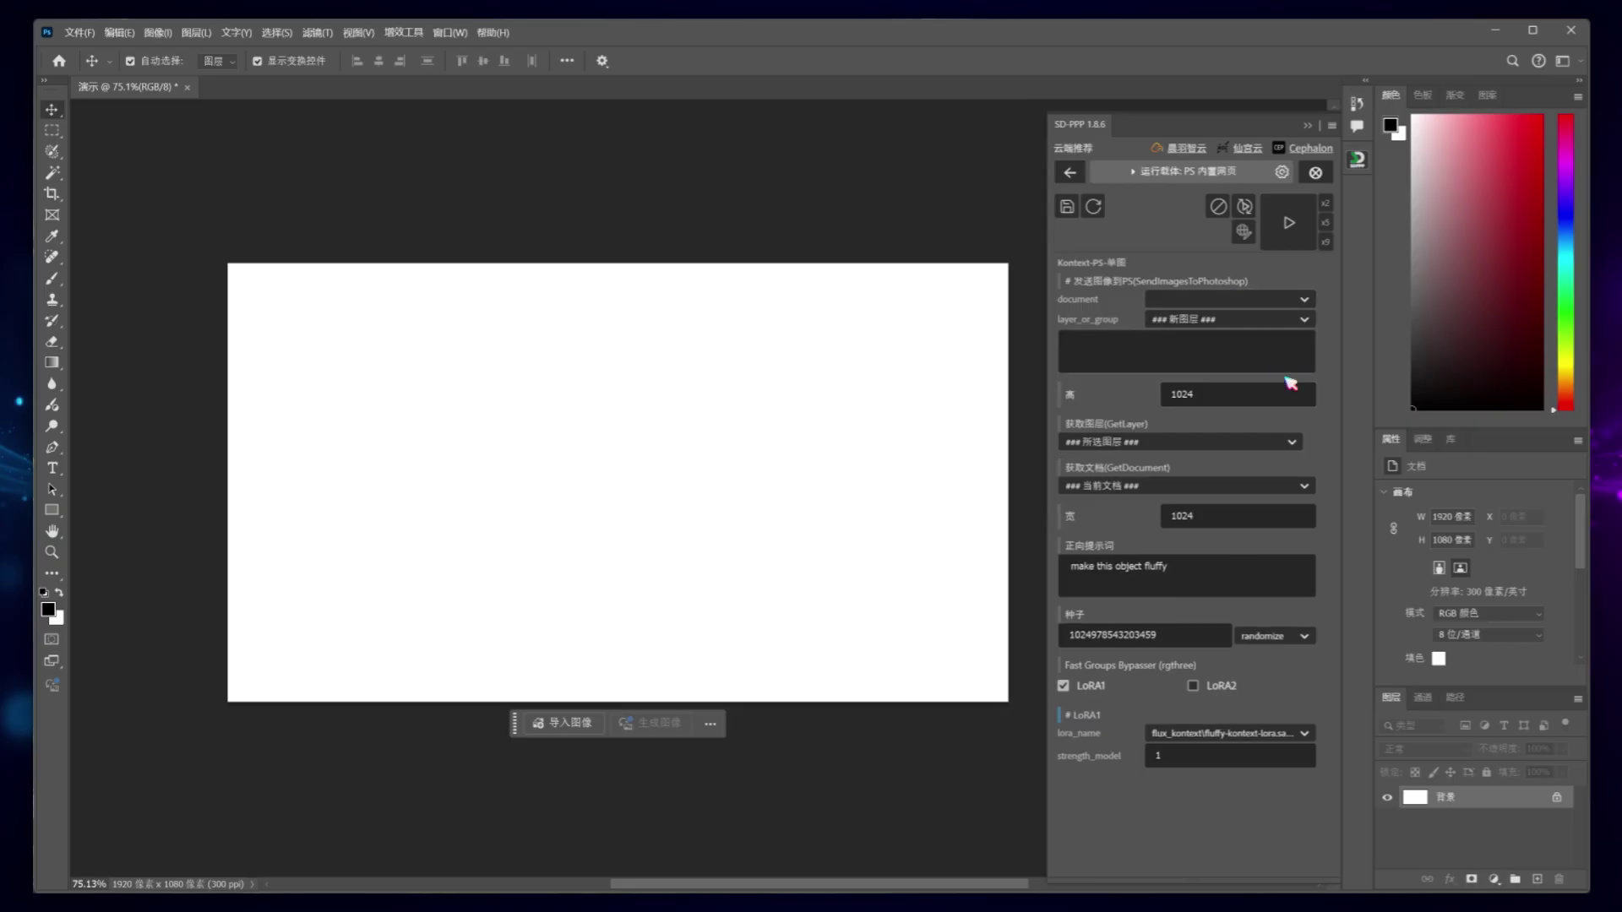
left_click(1299, 319)
left_click(1234, 368)
mouse_move(1206, 440)
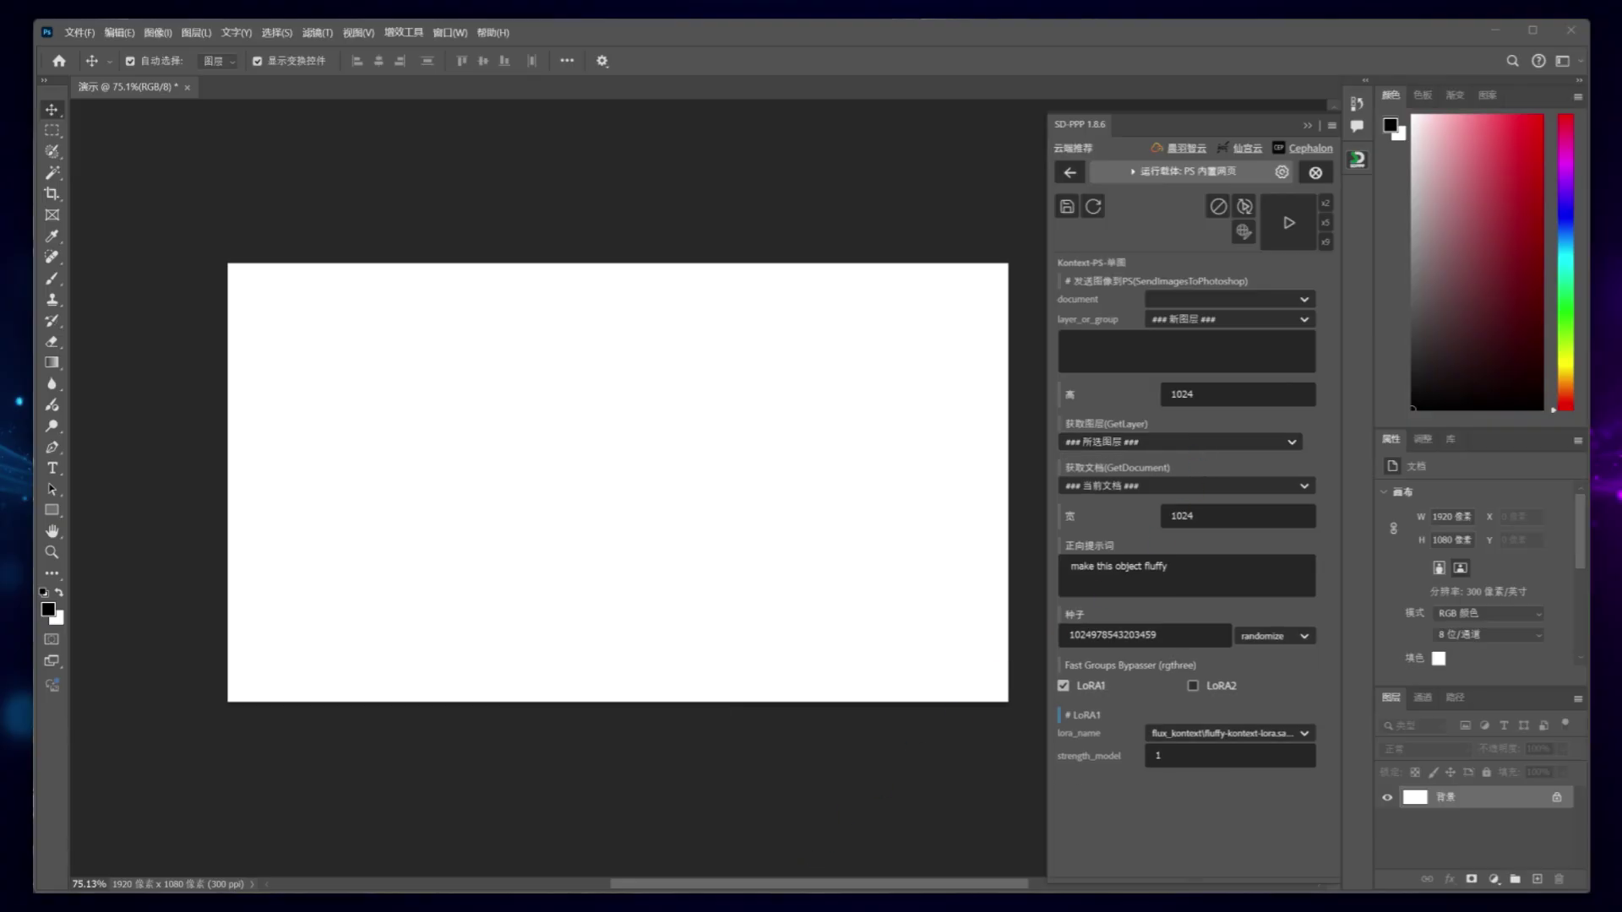
Place the bag1 photo on the left, generate its fluffy version, and move that to the right.
left_click_drag(587, 817, 540, 524)
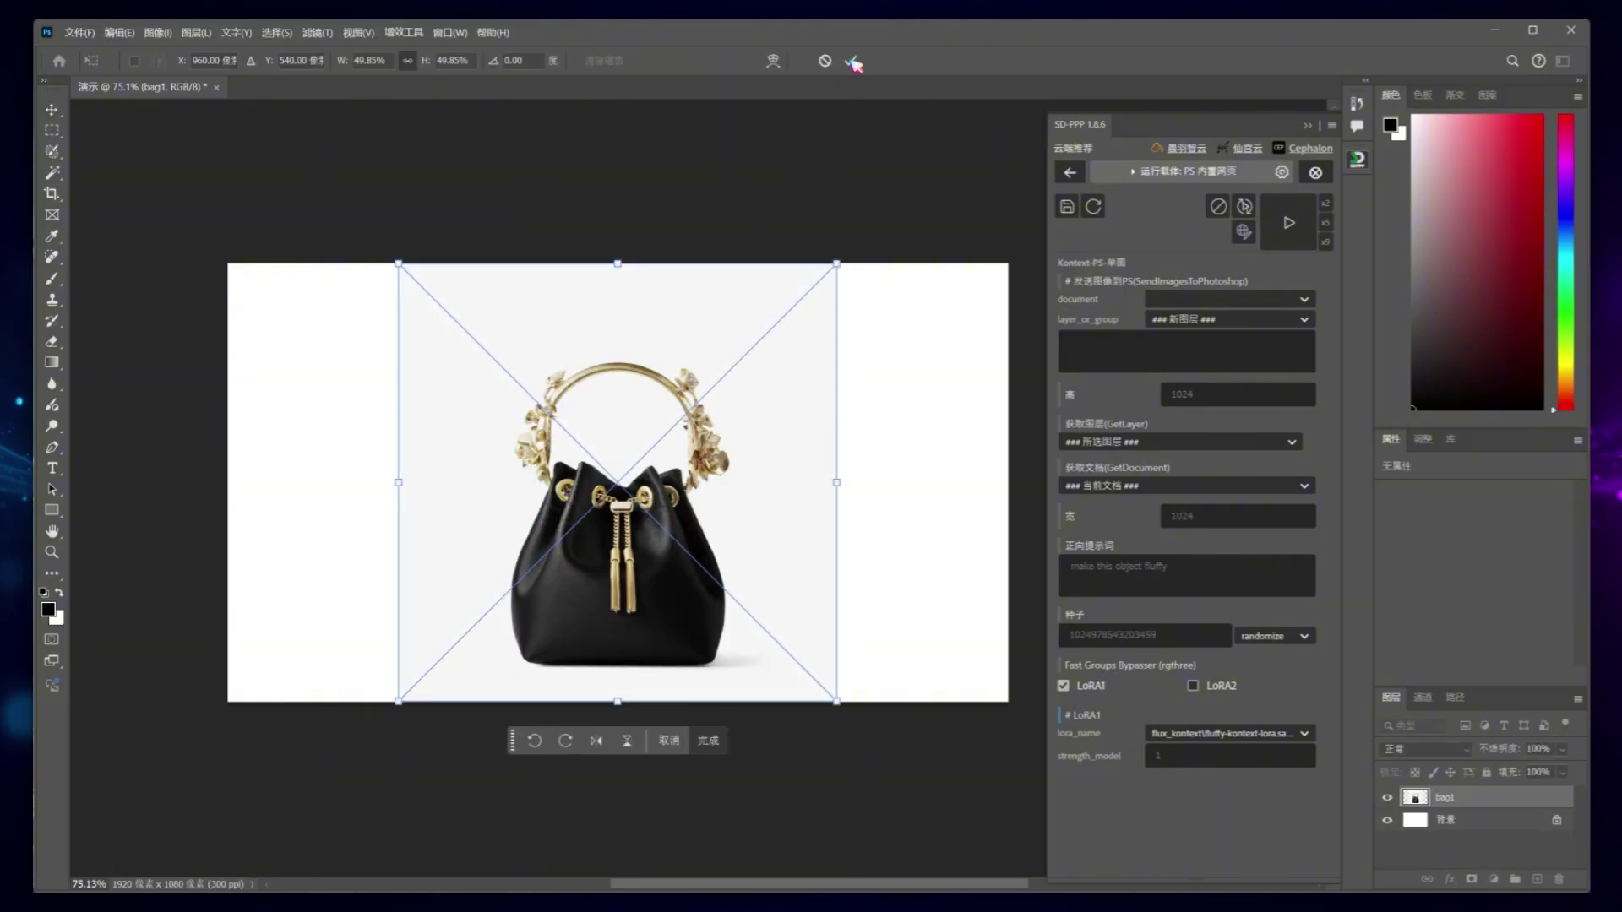
left_click(853, 61)
left_click_drag(631, 573, 550, 574)
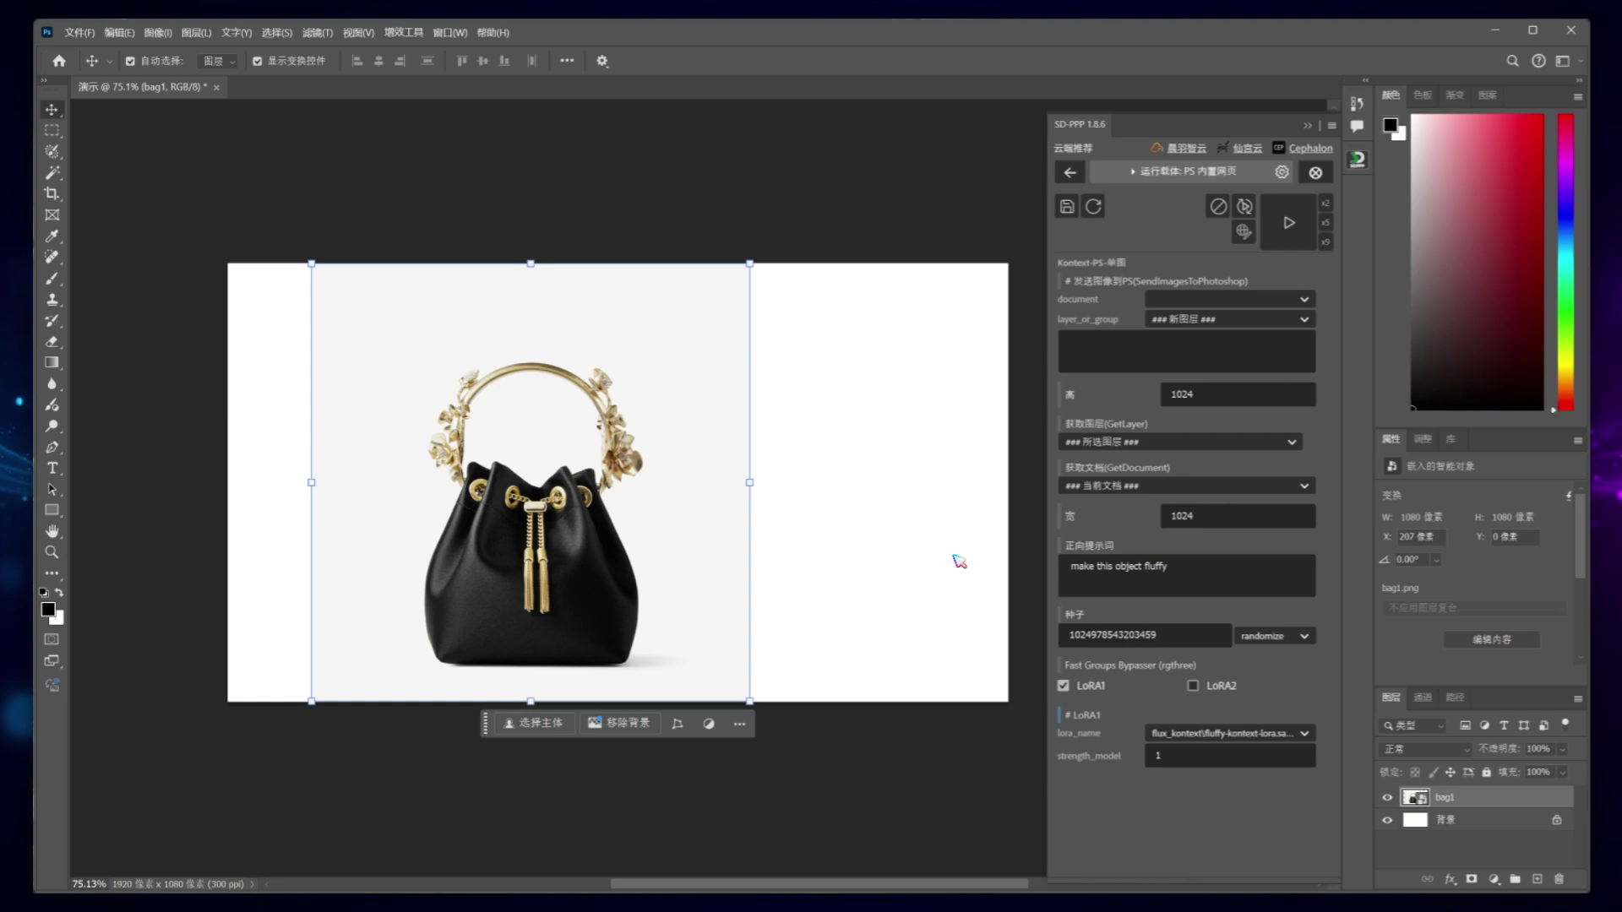
mouse_move(1104, 472)
left_click(1288, 222)
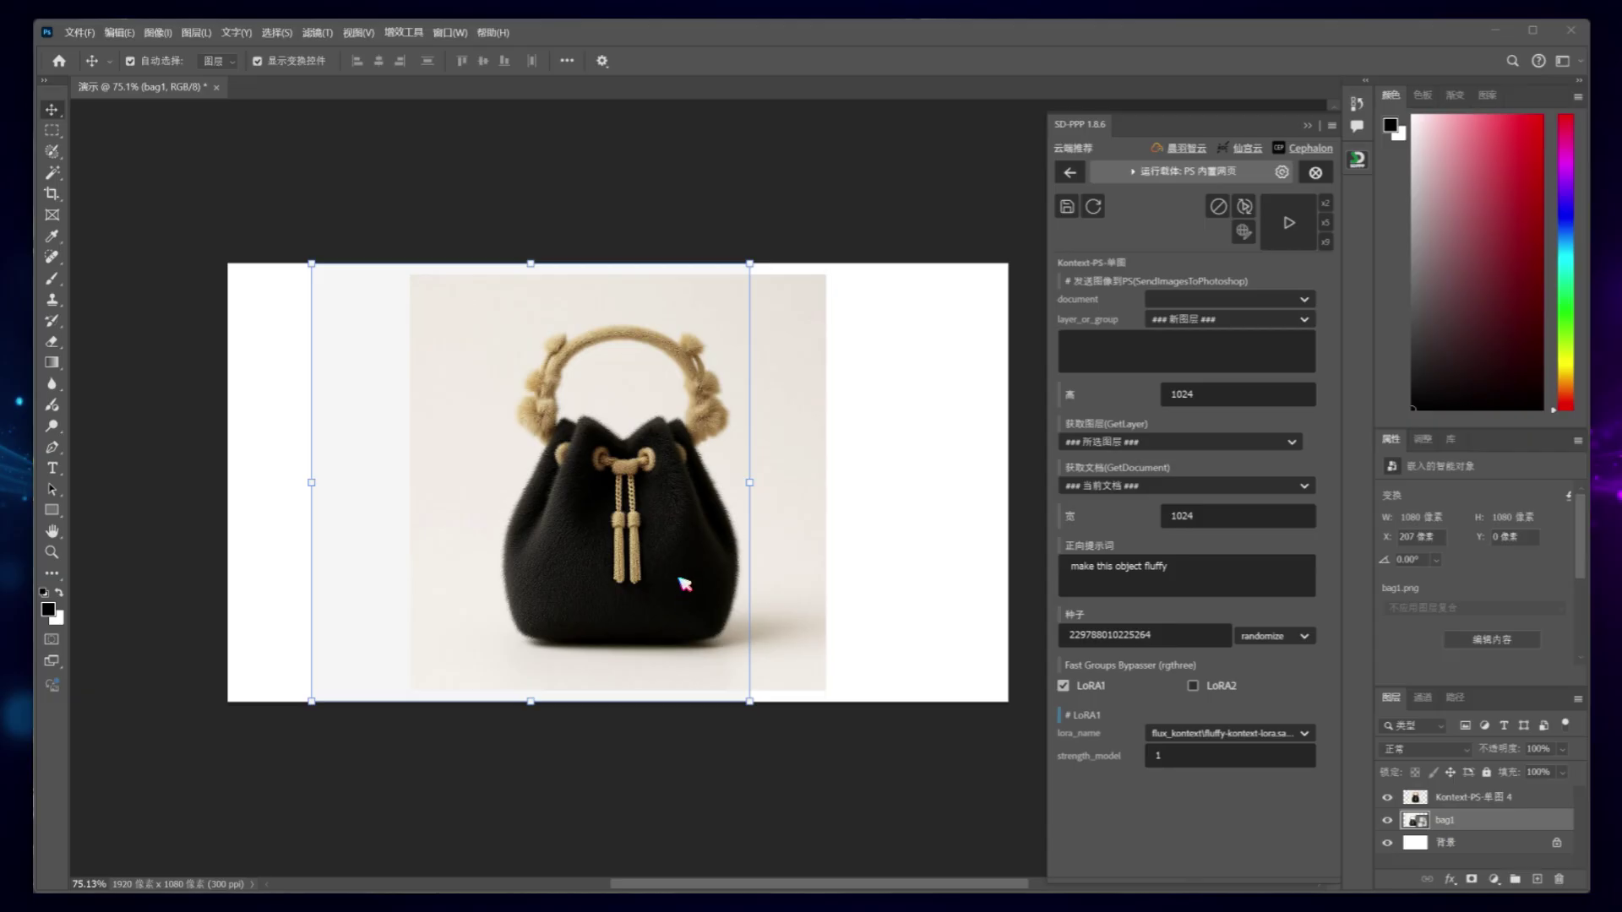
left_click_drag(708, 564, 866, 579)
Switch to ComfyUI and check which documents the GetDocument node can read.
key("alt+Tab")
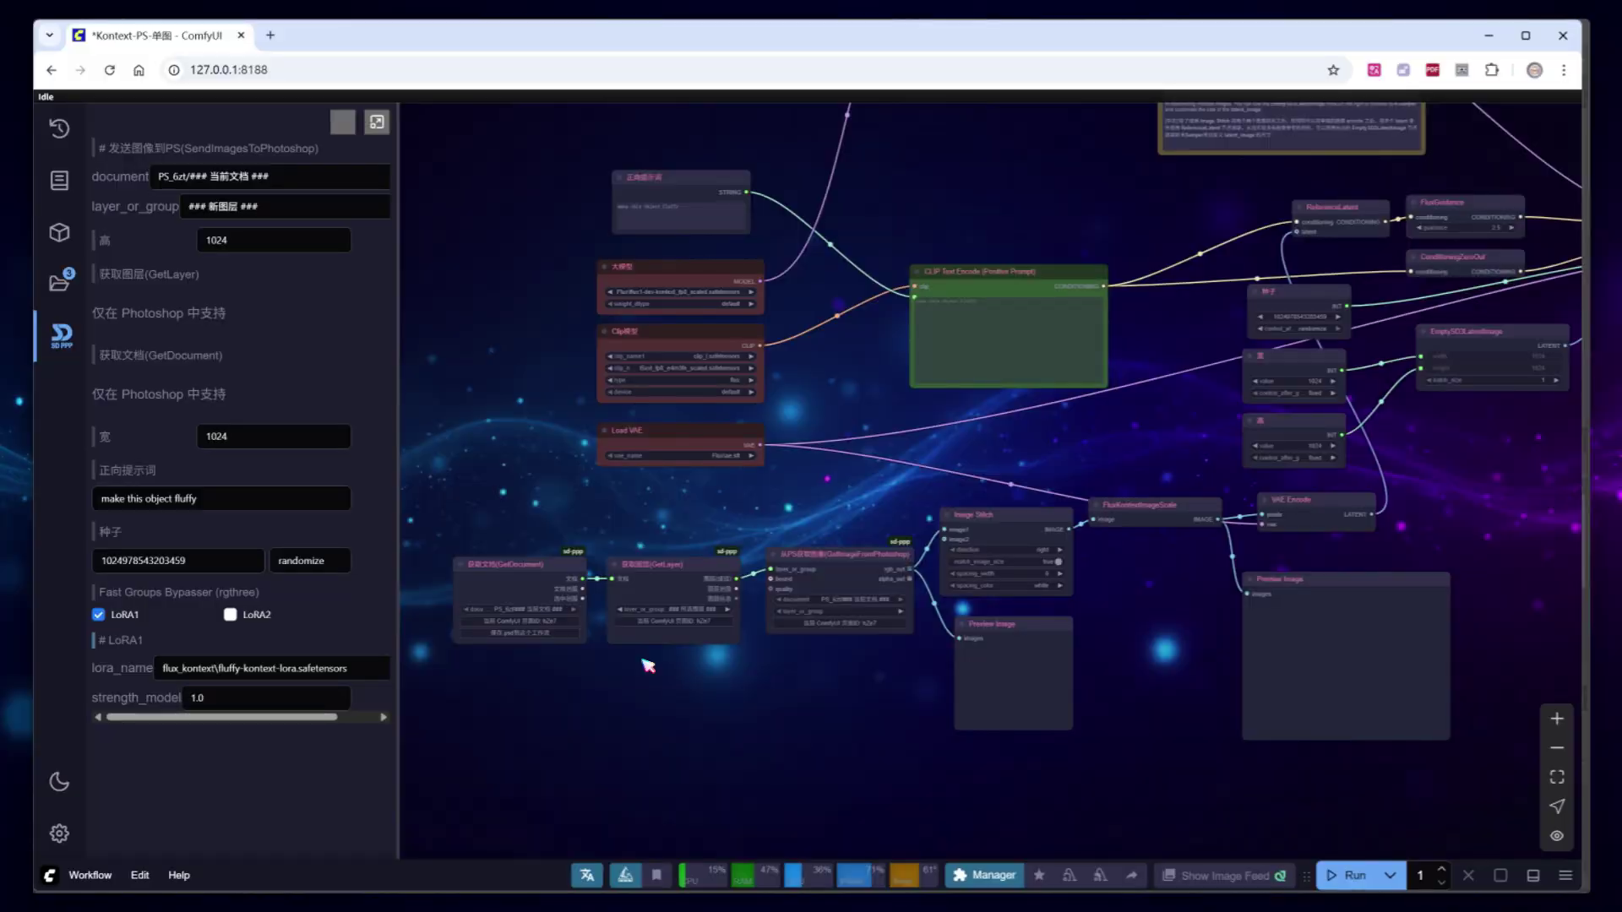
scroll(647, 668, "up", 1)
scroll(647, 669, "up", 4)
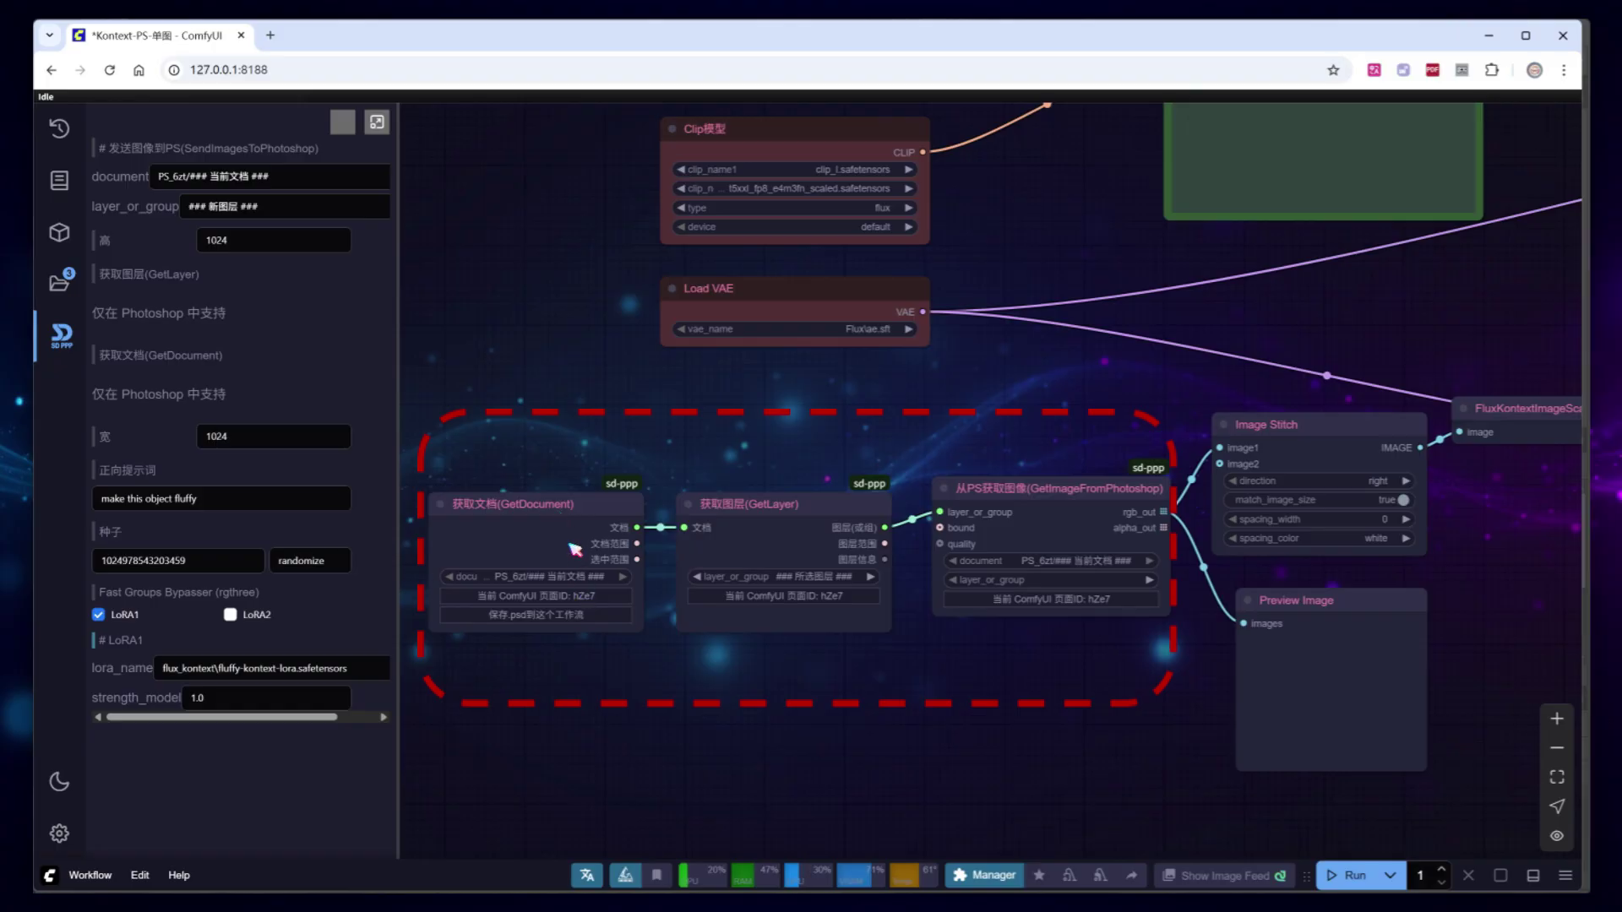
left_click(579, 582)
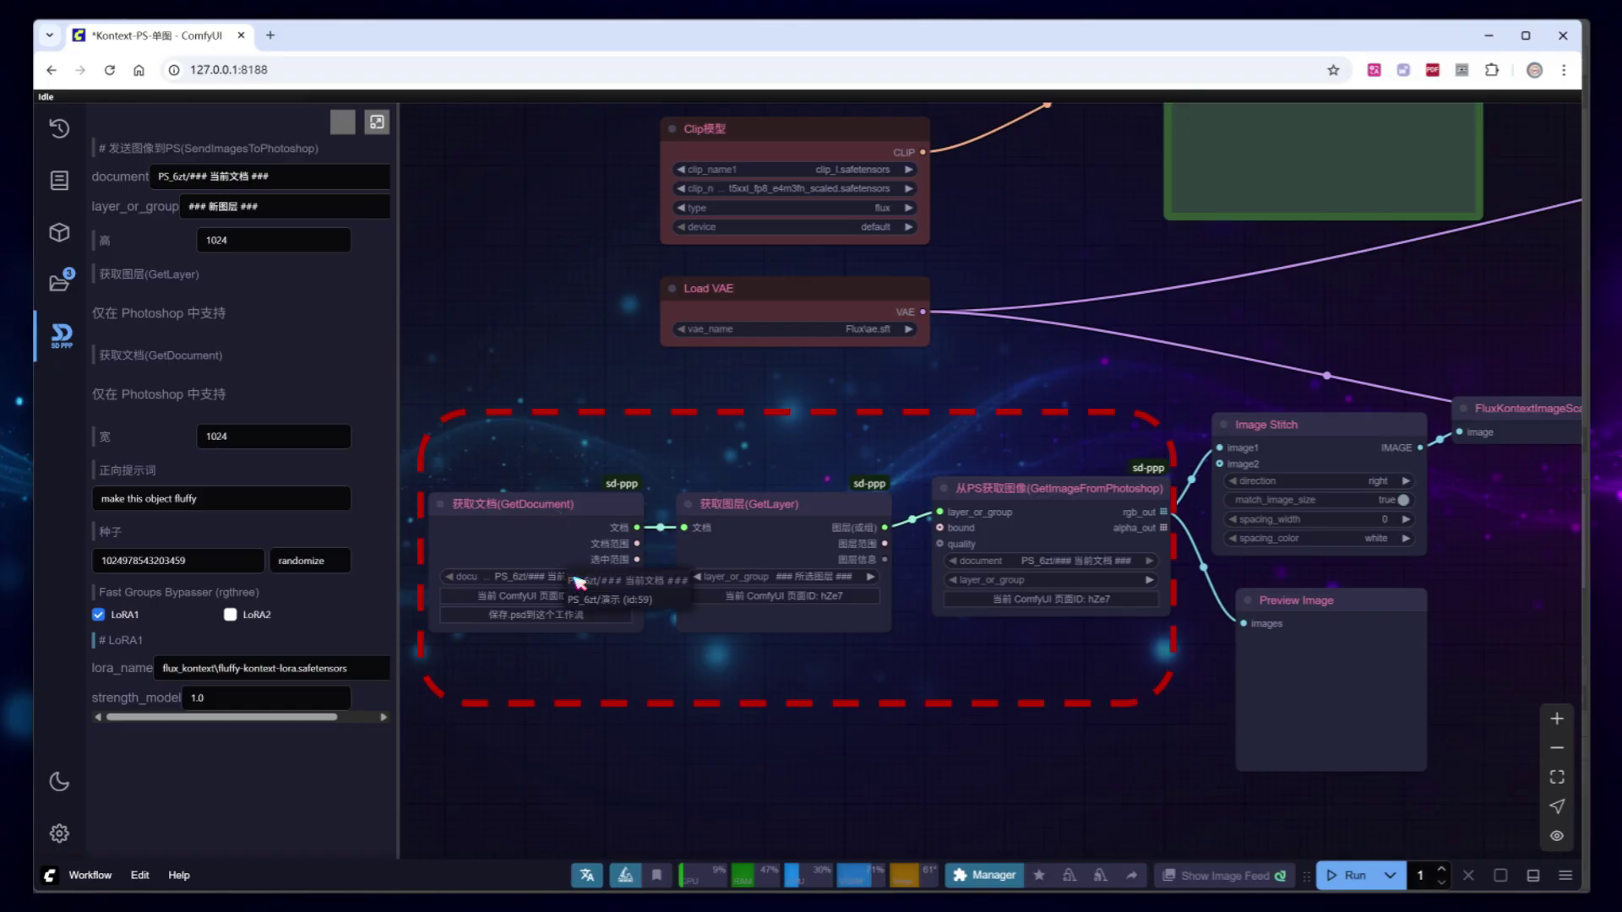
Shift the SendImagesToPhotoshop node leftward in the Kontext-PS-单图 graph.
scroll(796, 734, "right", 10)
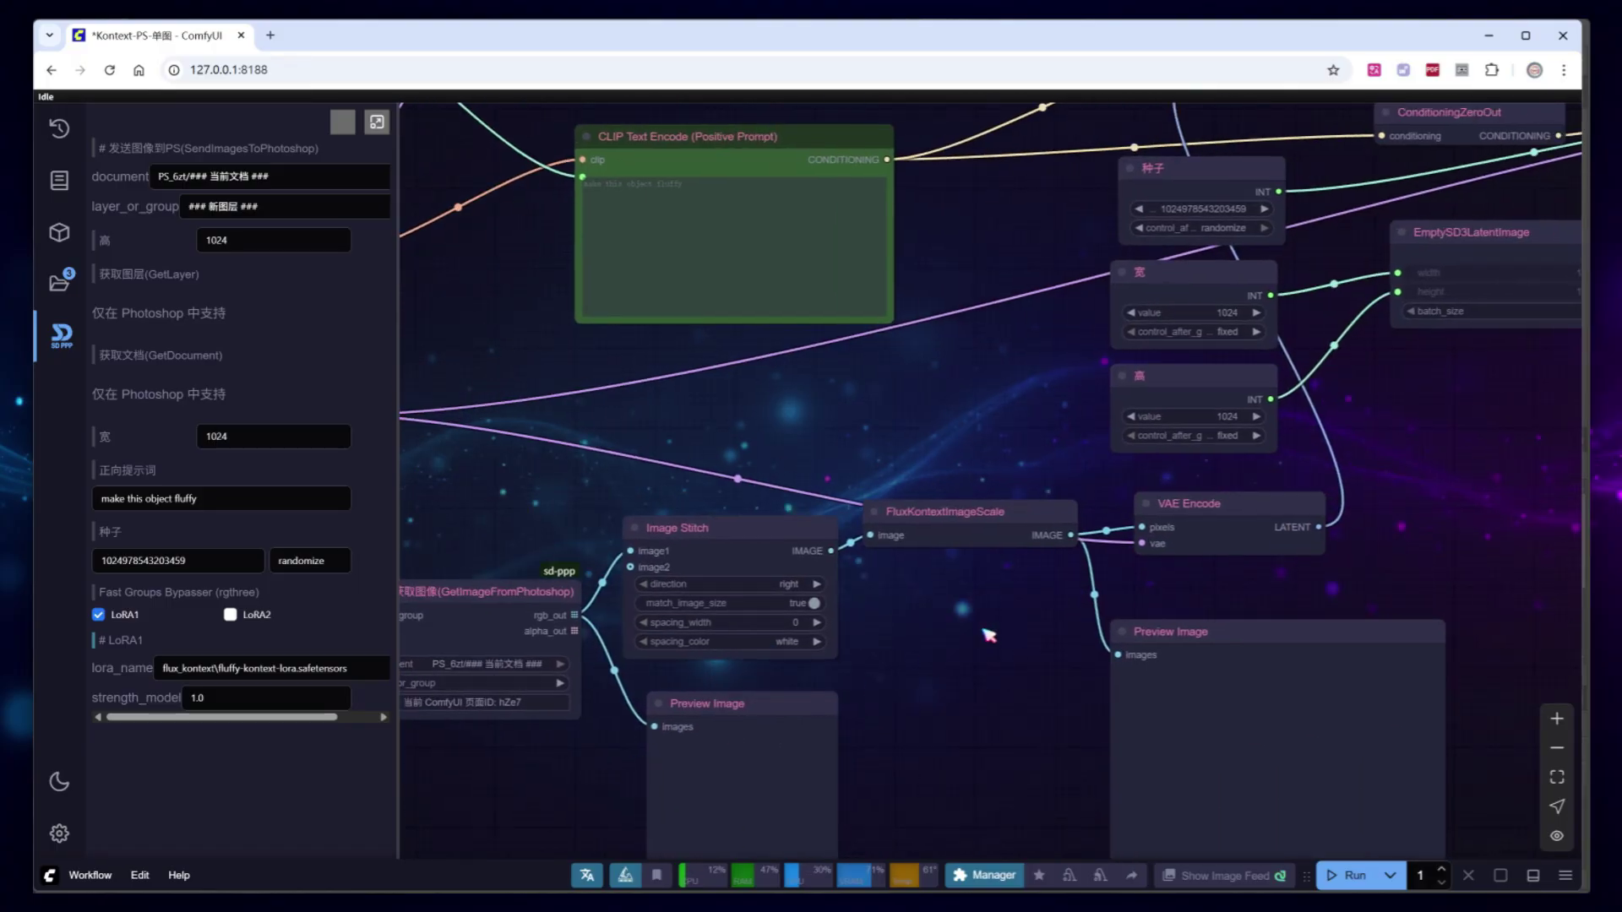
scroll(1022, 642, "up", 5)
scroll(1090, 710, "up", 2)
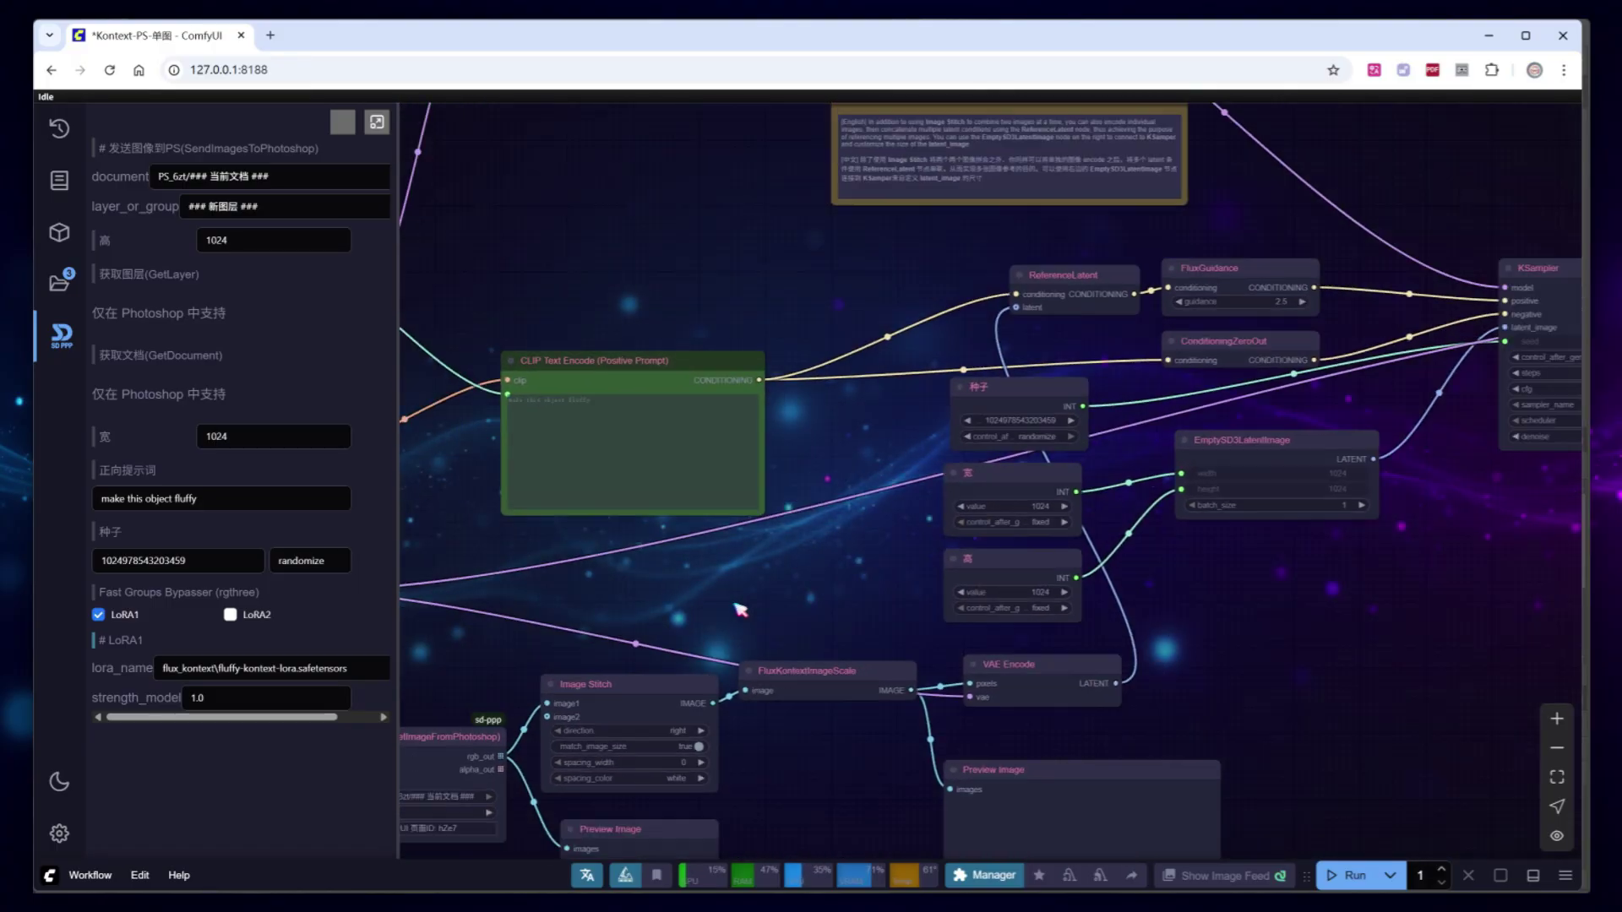
scroll(1163, 779, "right", 8)
scroll(1163, 779, "right", 10)
left_click_drag(1317, 456, 1168, 461)
scroll(1166, 456, "up", 1)
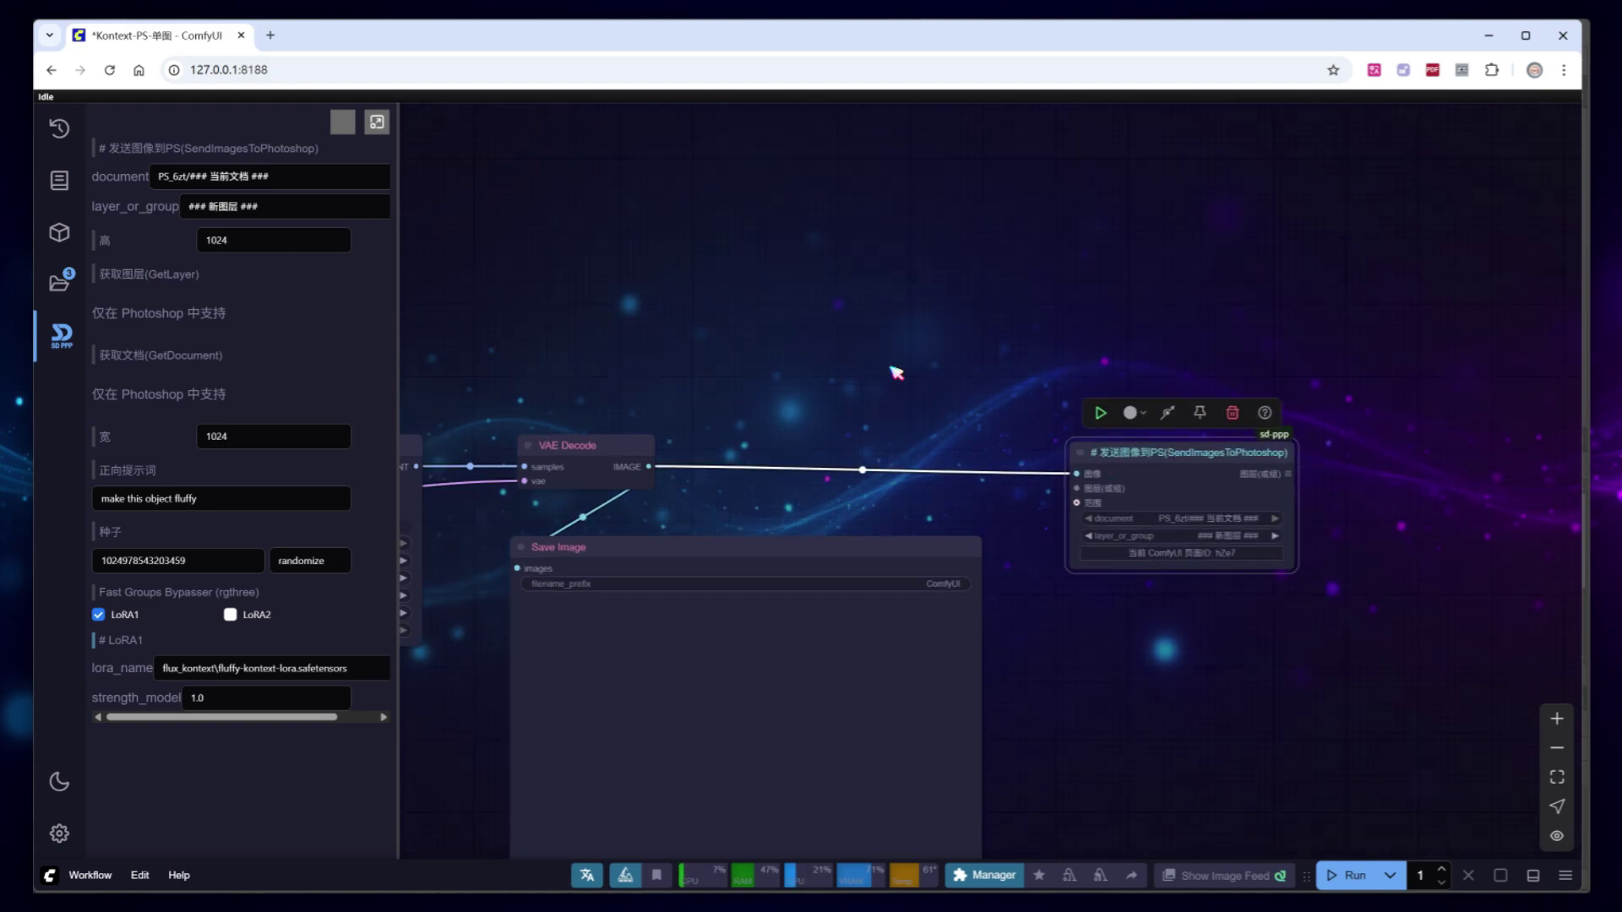
left_click(780, 349)
Move the LoRA2 group up so it sits level with LoRA1.
scroll(781, 349, "down", 5)
scroll(1220, 507, "up", 6)
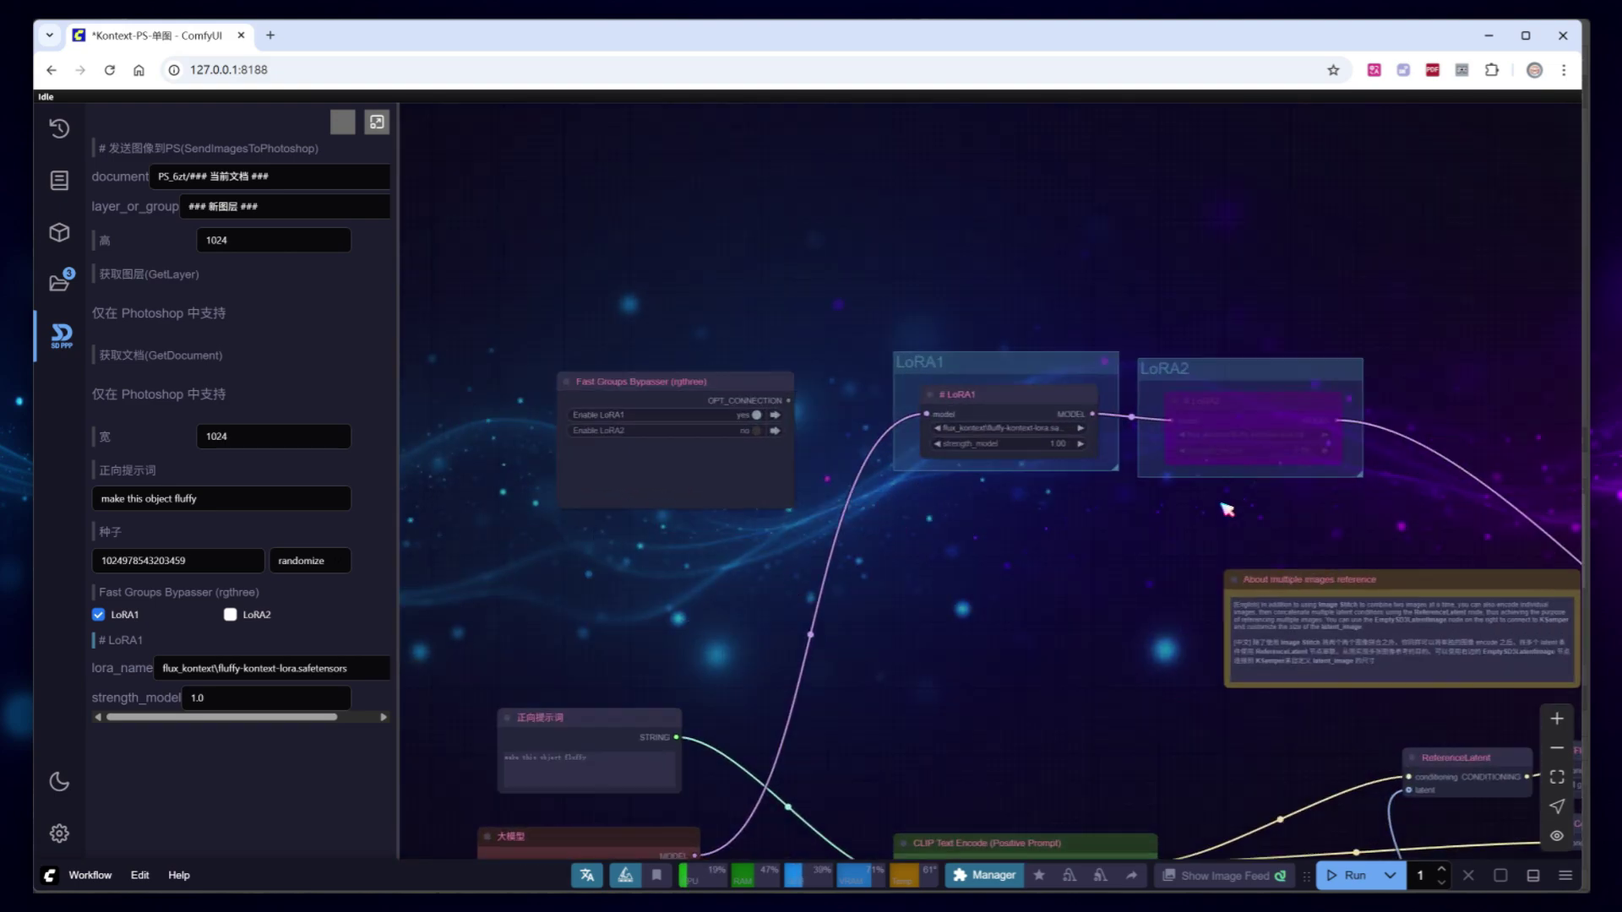
scroll(1043, 539, "left", 1)
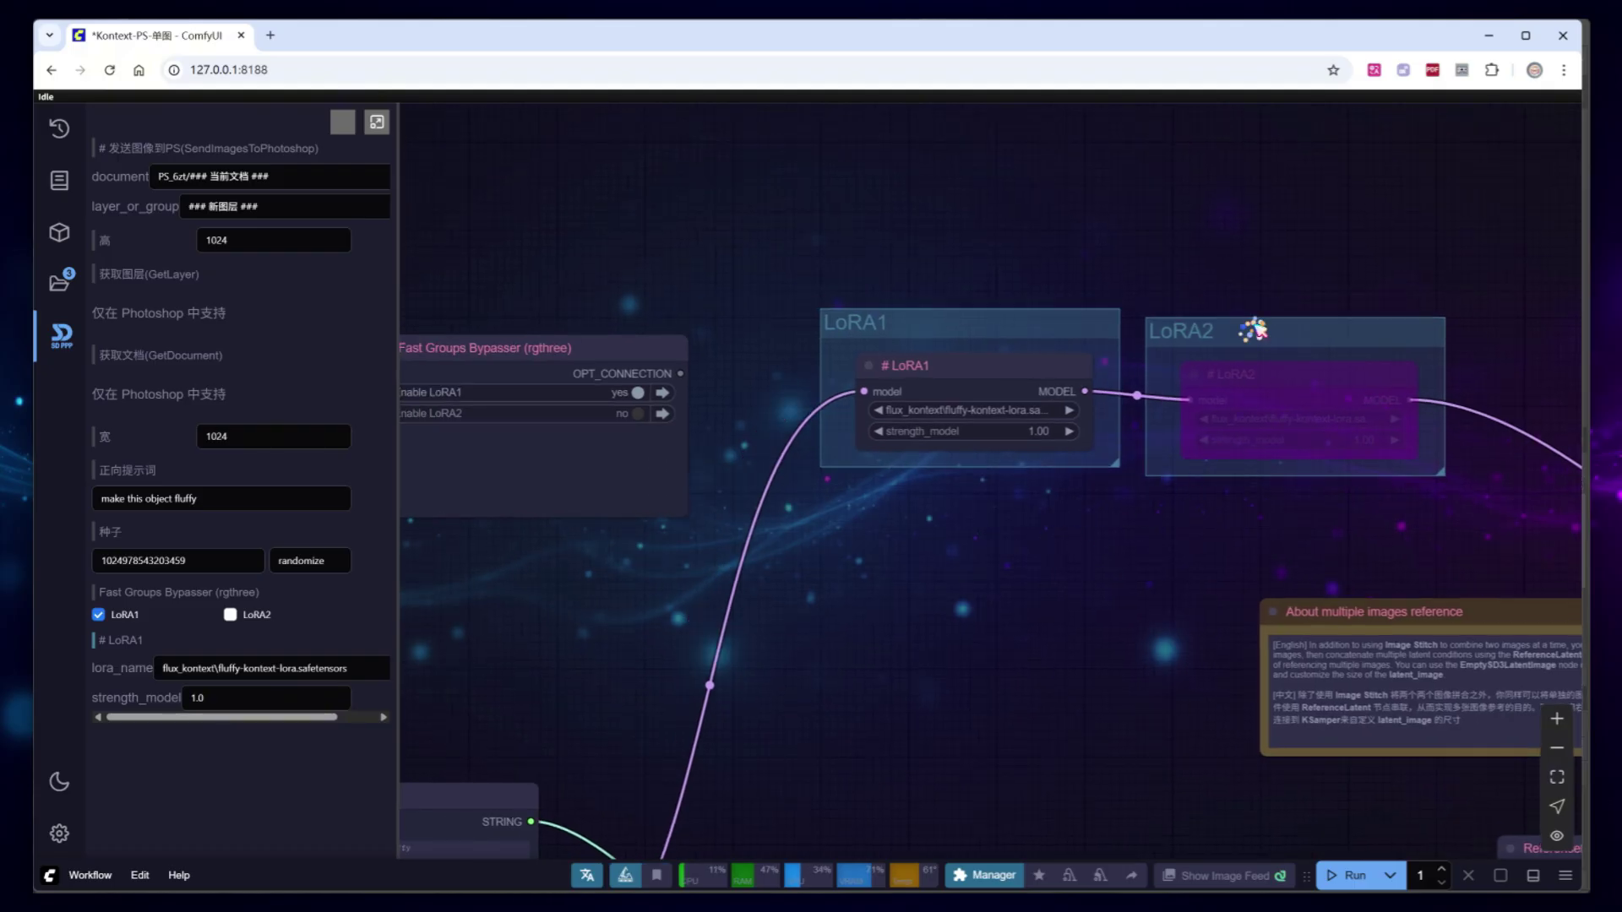
left_click_drag(1253, 329, 1254, 321)
left_click(1250, 534)
Center the whole workflow on the image input nodes, then go back to Photoshop.
scroll(1090, 596, "down", 6)
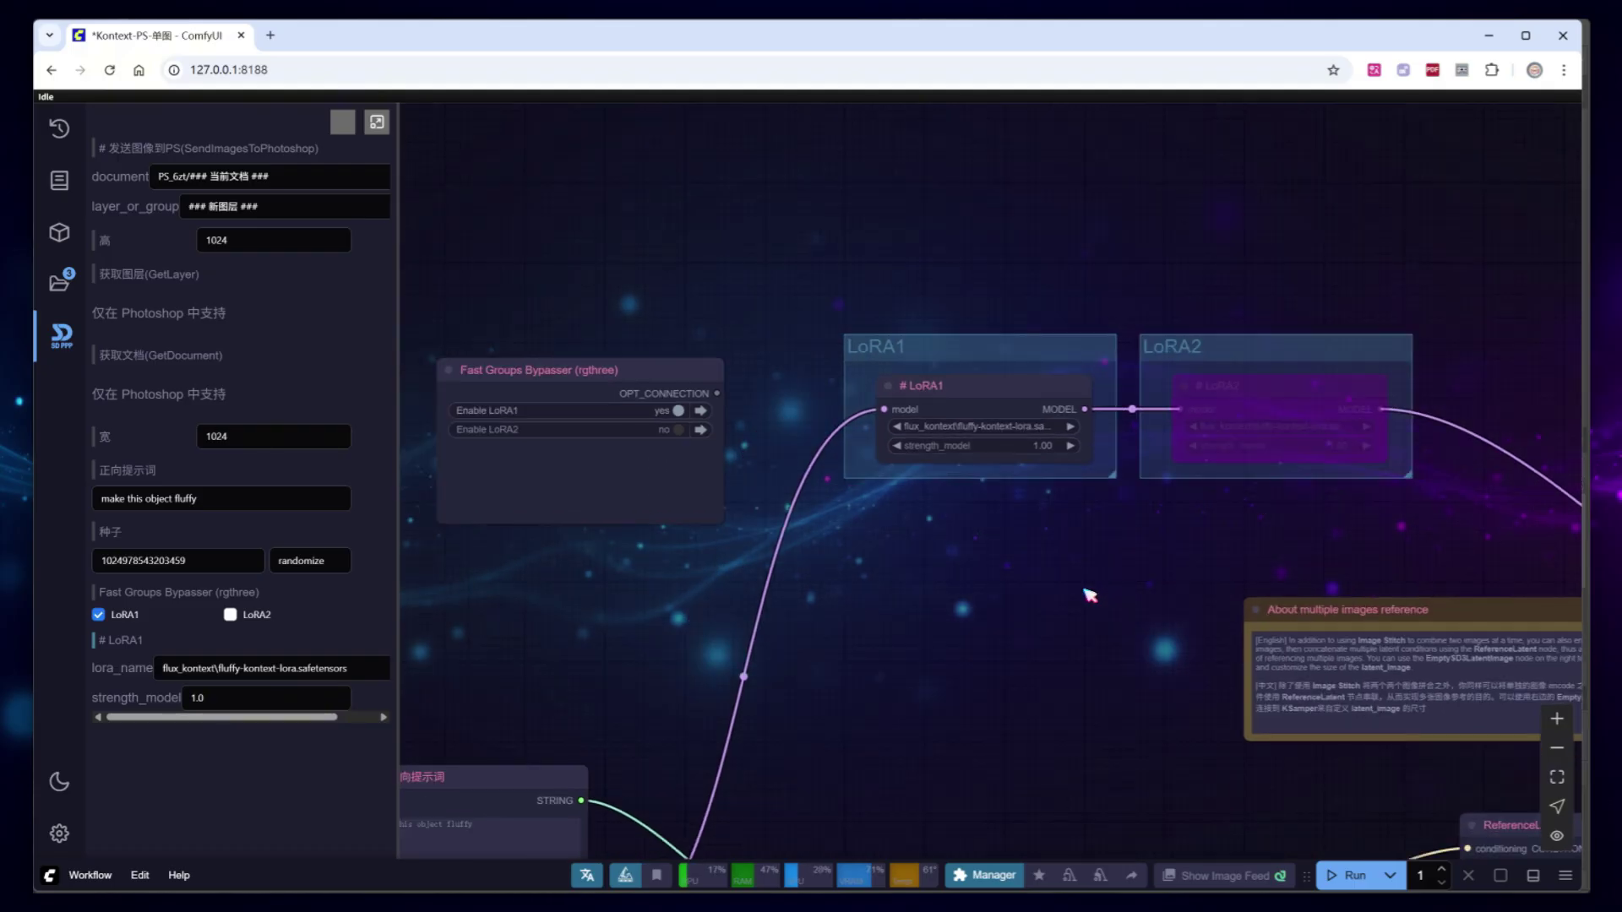
left_click_drag(1080, 665, 889, 487)
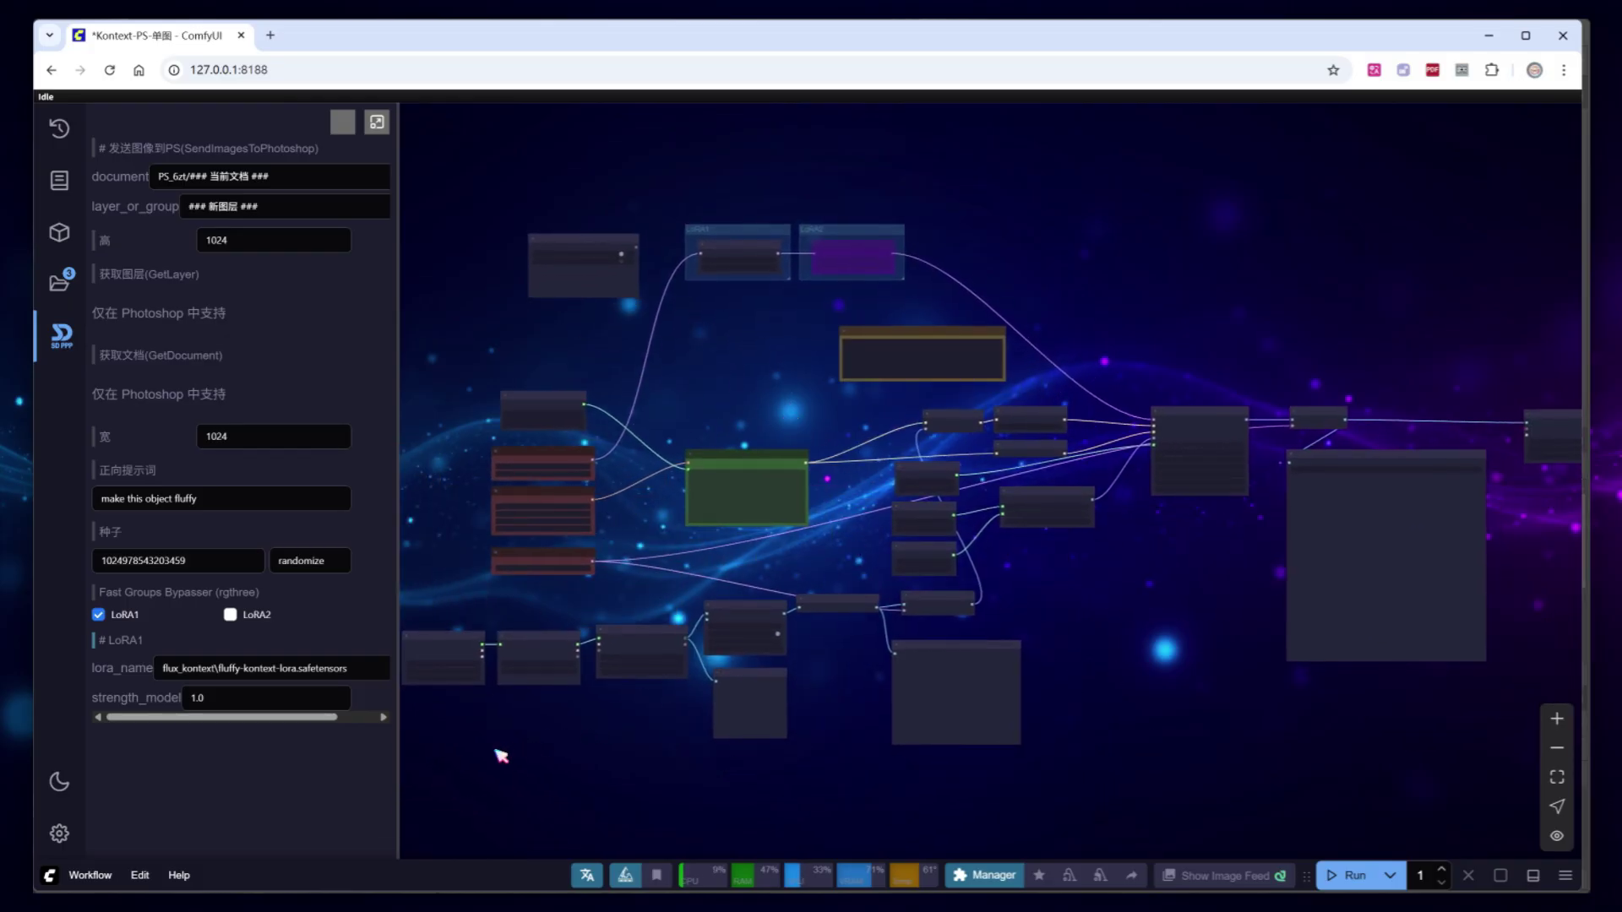
scroll(514, 750, "up", 5)
scroll(517, 747, "up", 1)
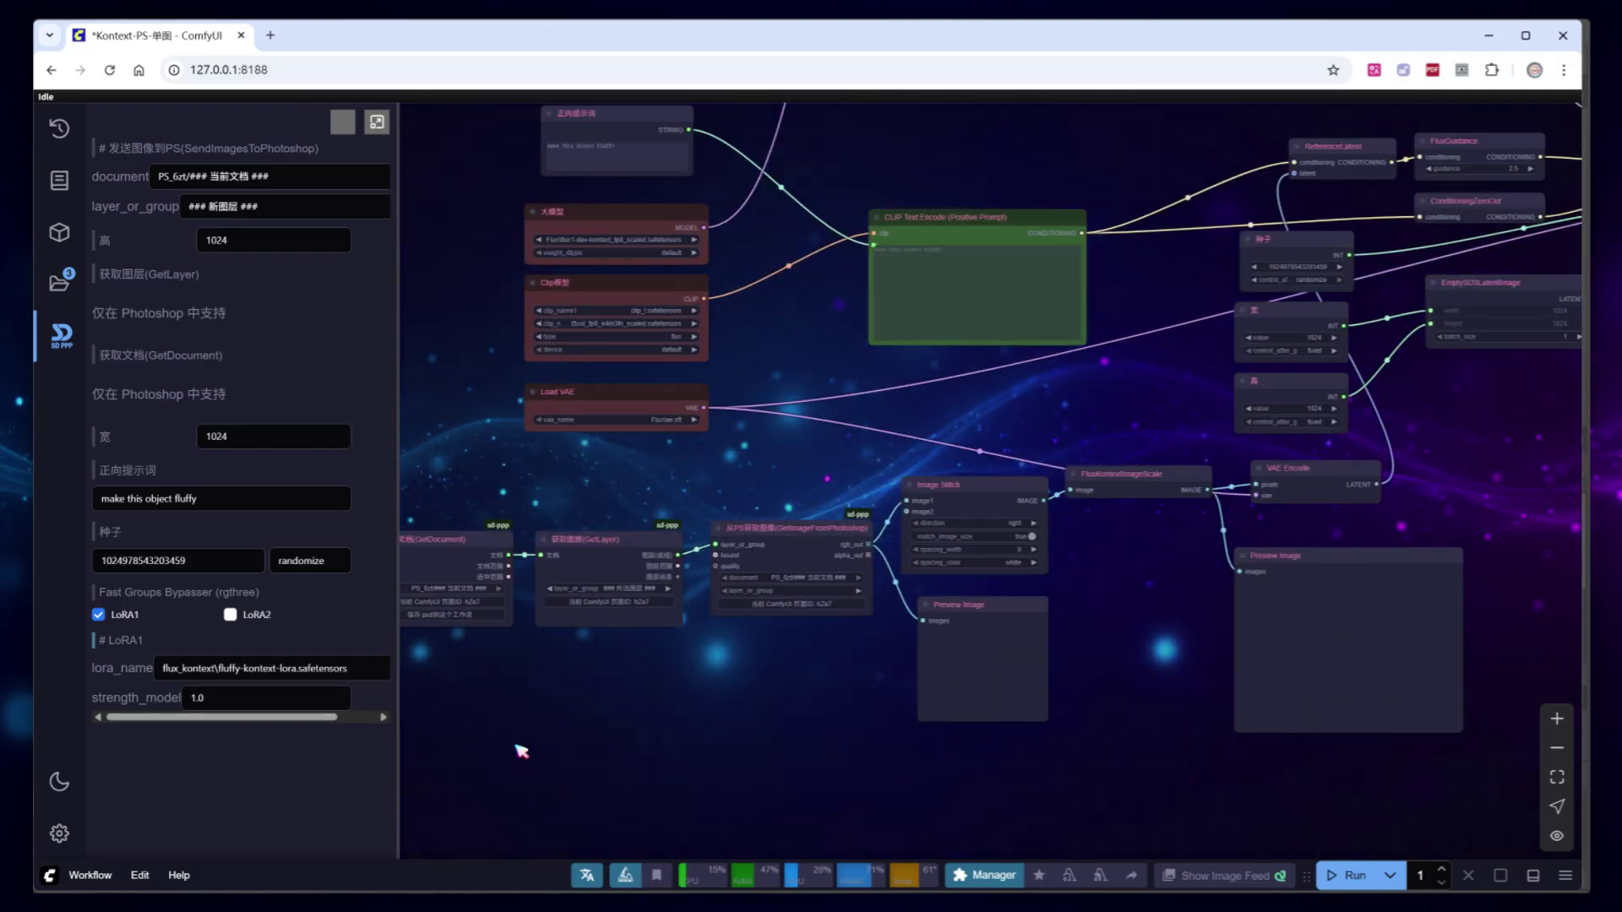
left_click_drag(518, 747, 670, 723)
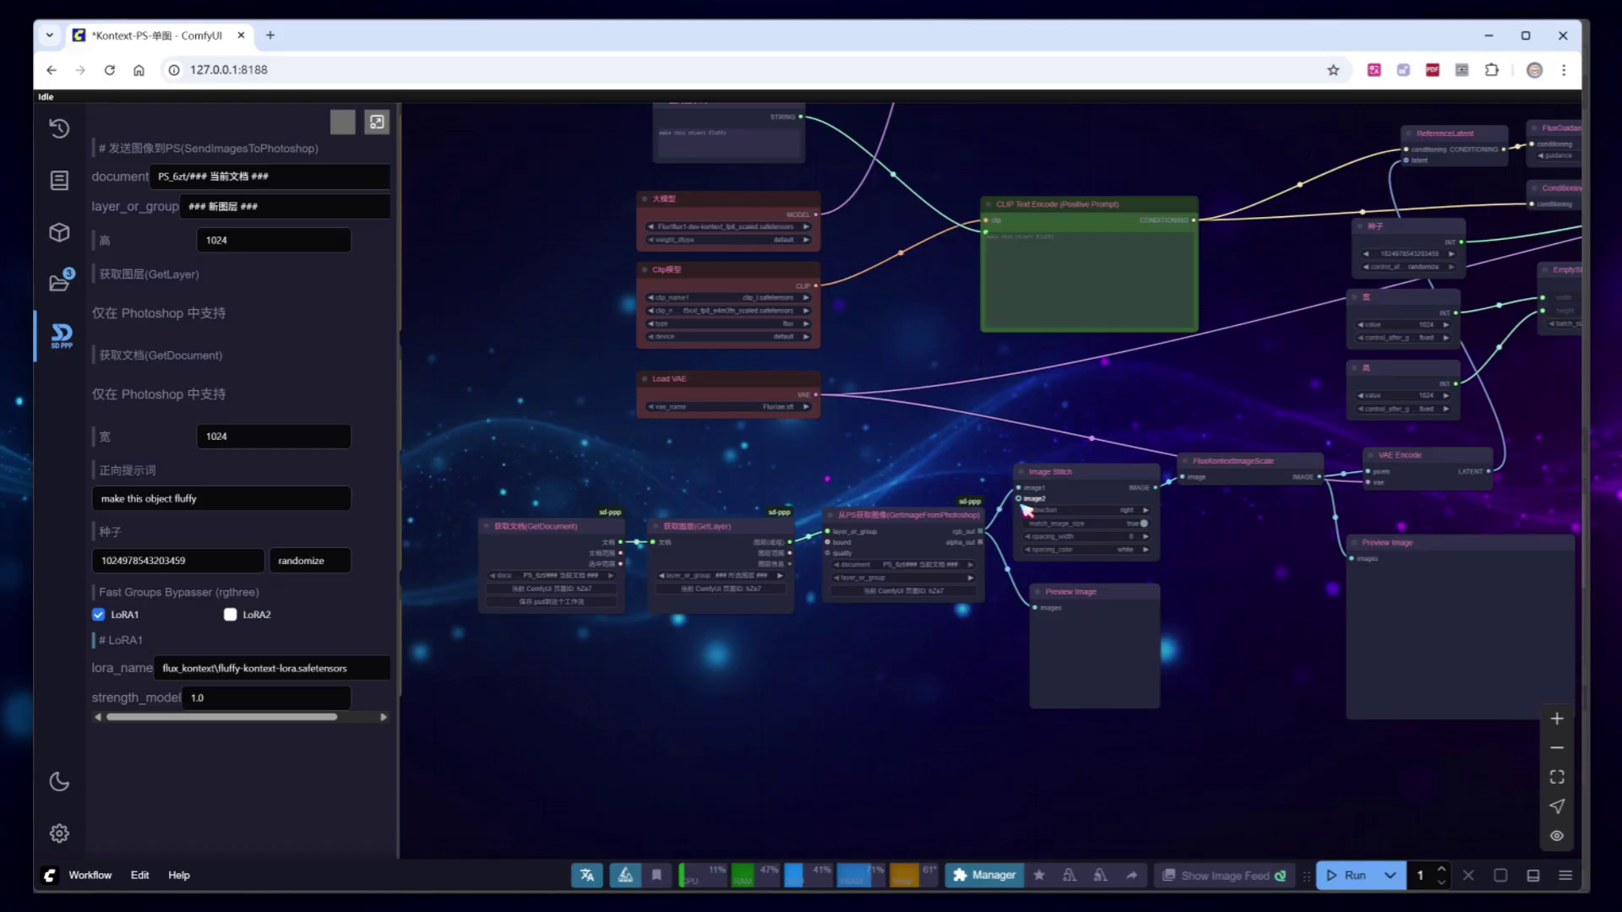
key("alt+Tab")
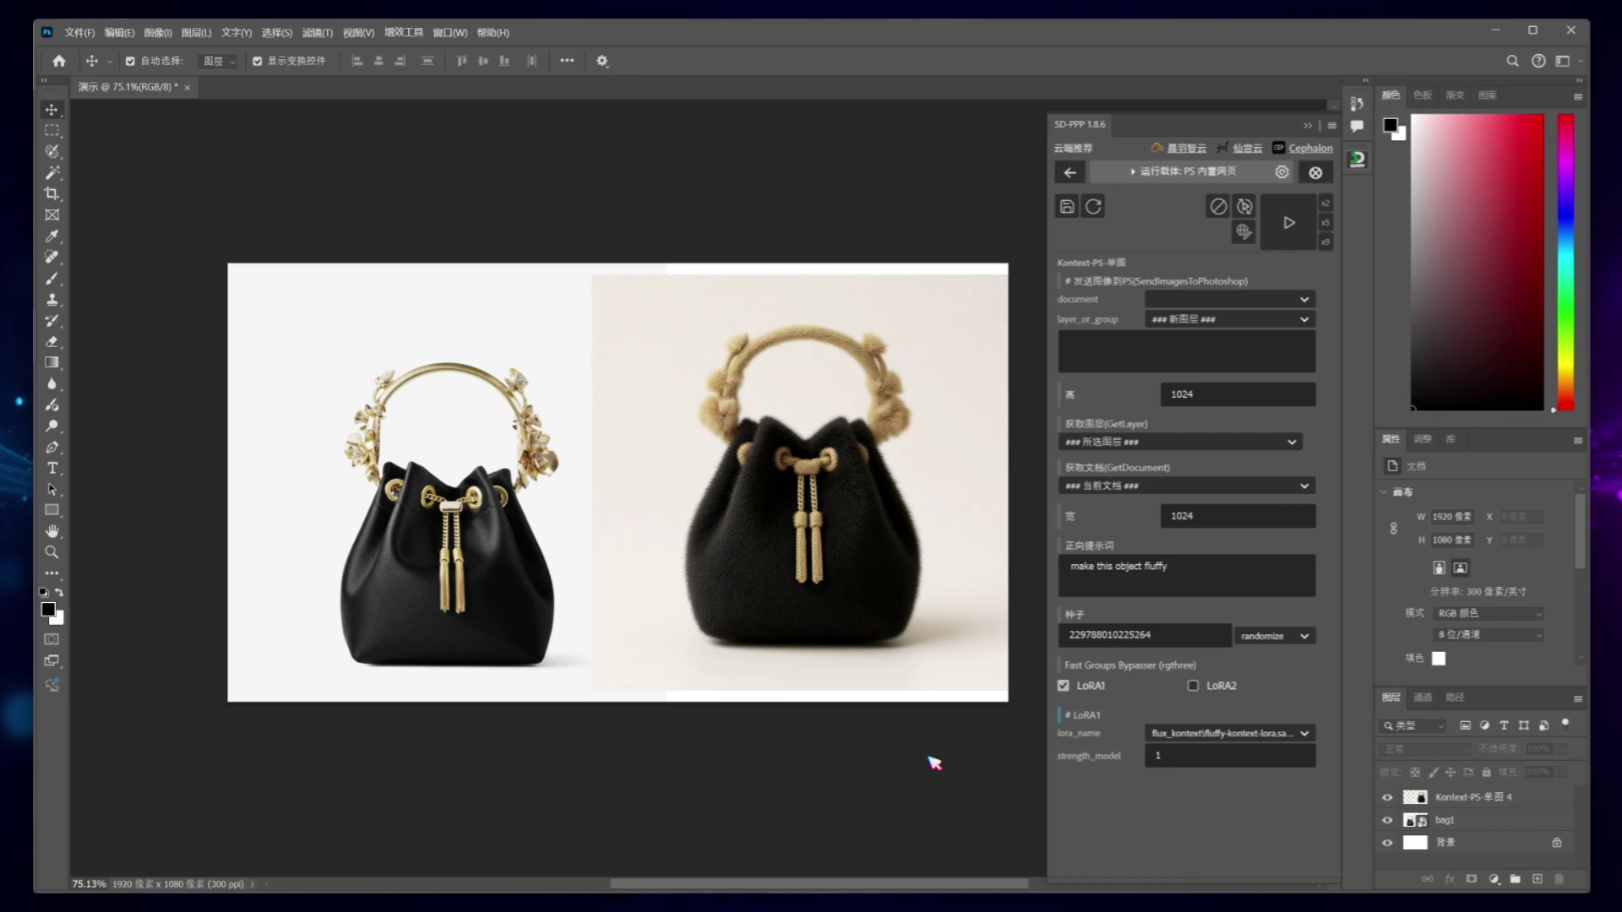
Turn off LoRA1 and place the ComfyUI_00173_ flower-field photo on the canvas.
left_click(1064, 687)
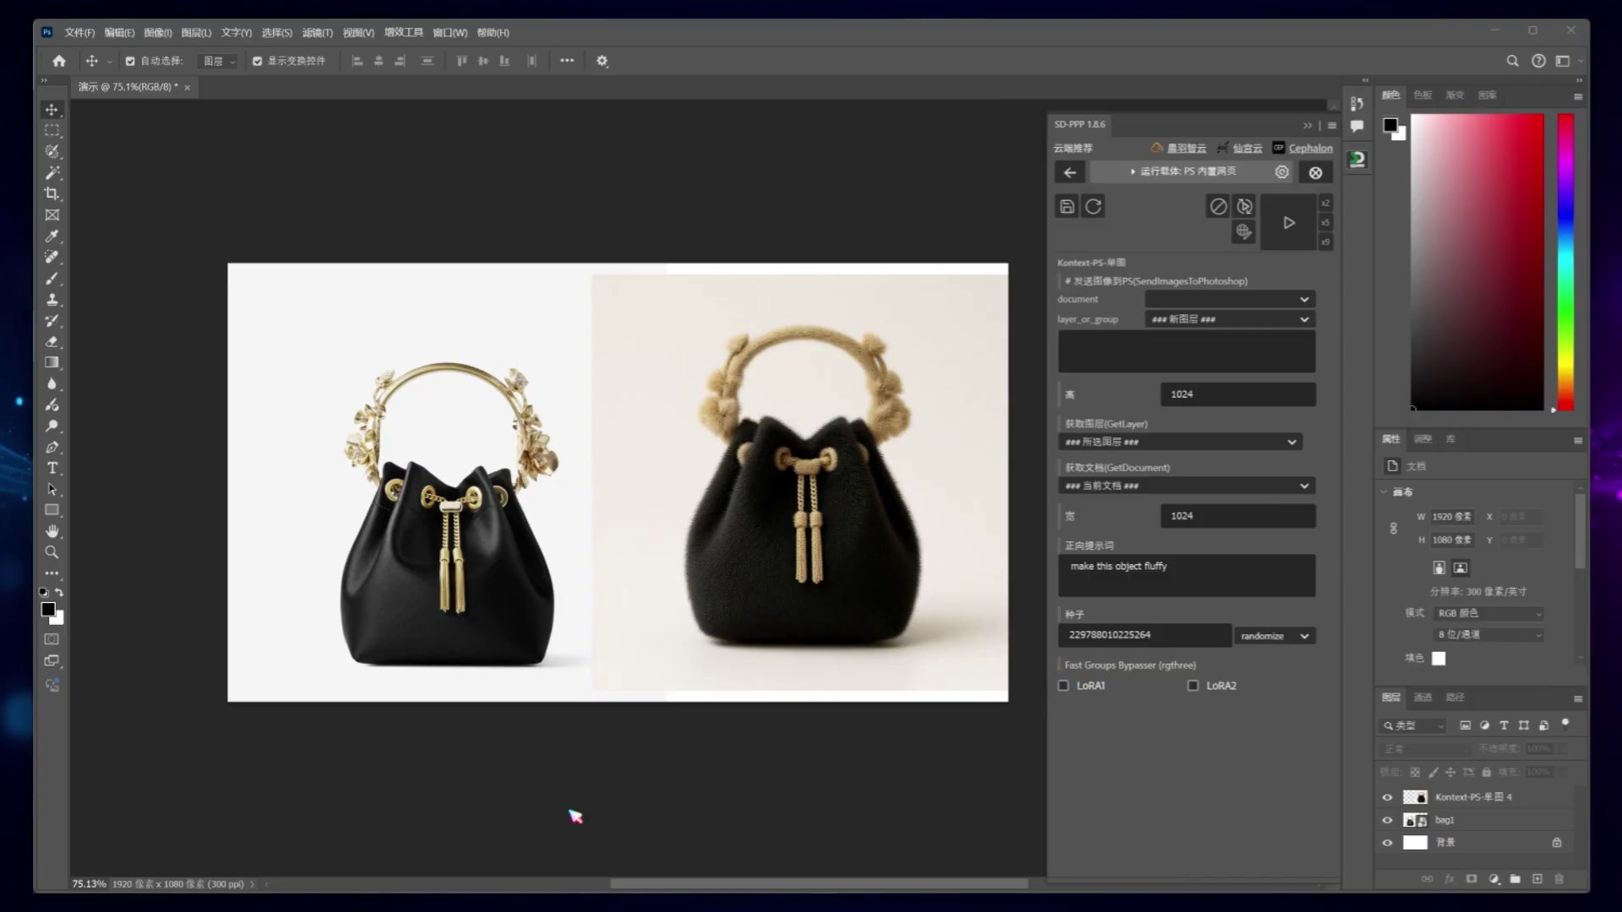
left_click_drag(575, 816, 634, 656)
left_click(851, 60)
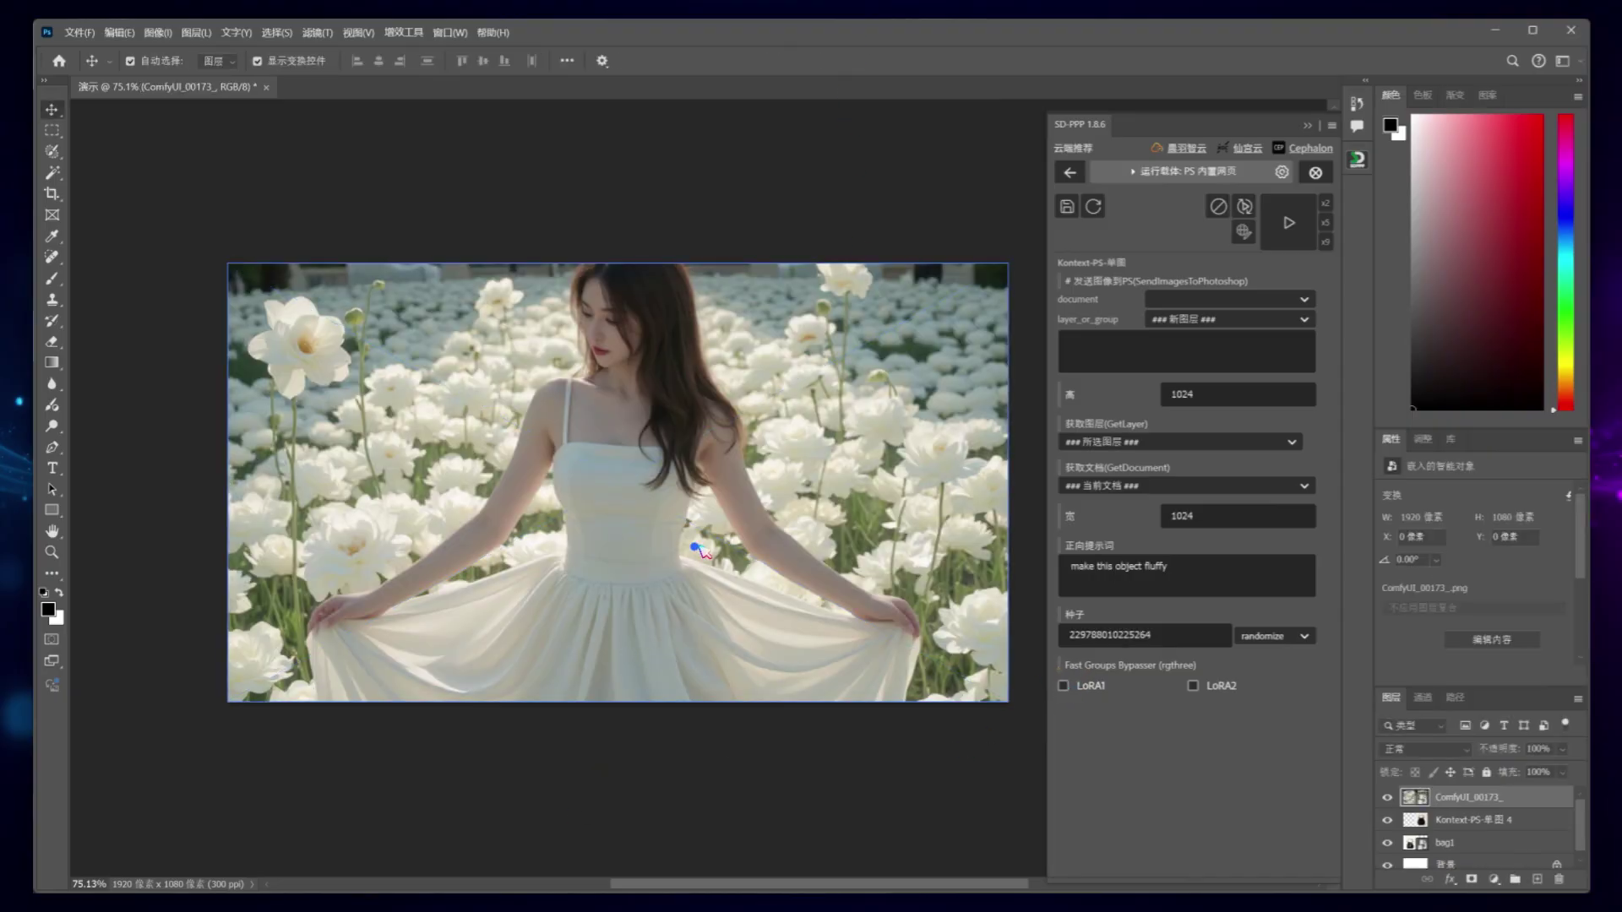
Replace the fluffy prompt with the Ghibli style instruction and generate the result.
left_click(1214, 589)
key("ctrl+a")
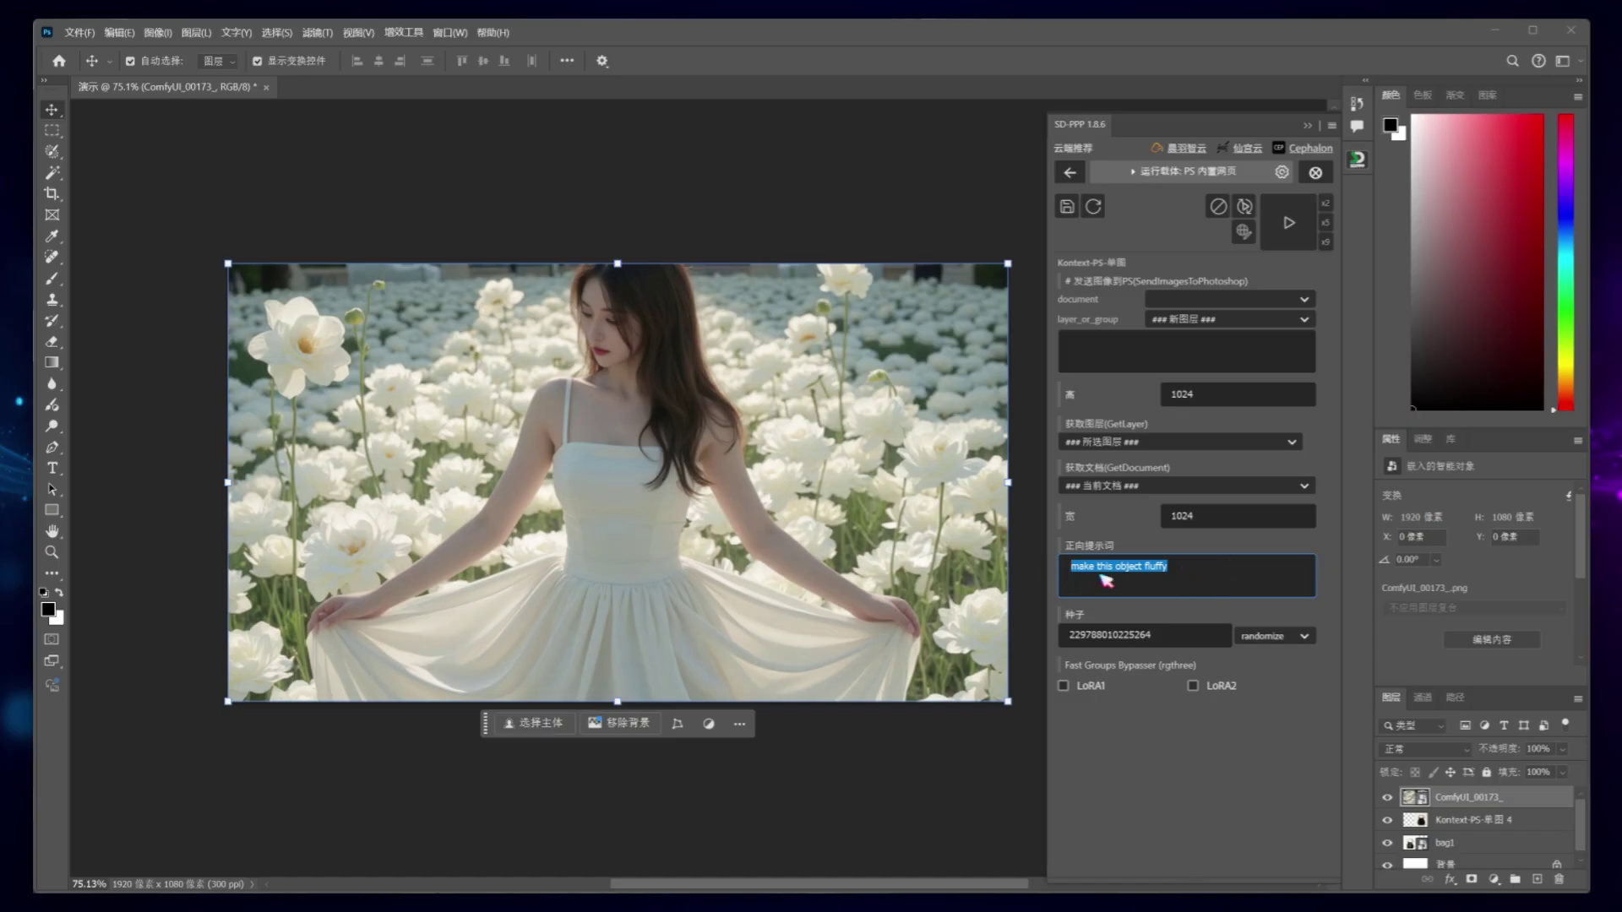
type("Transform to  Ghibli Studio style, while maintaining composition unchanged")
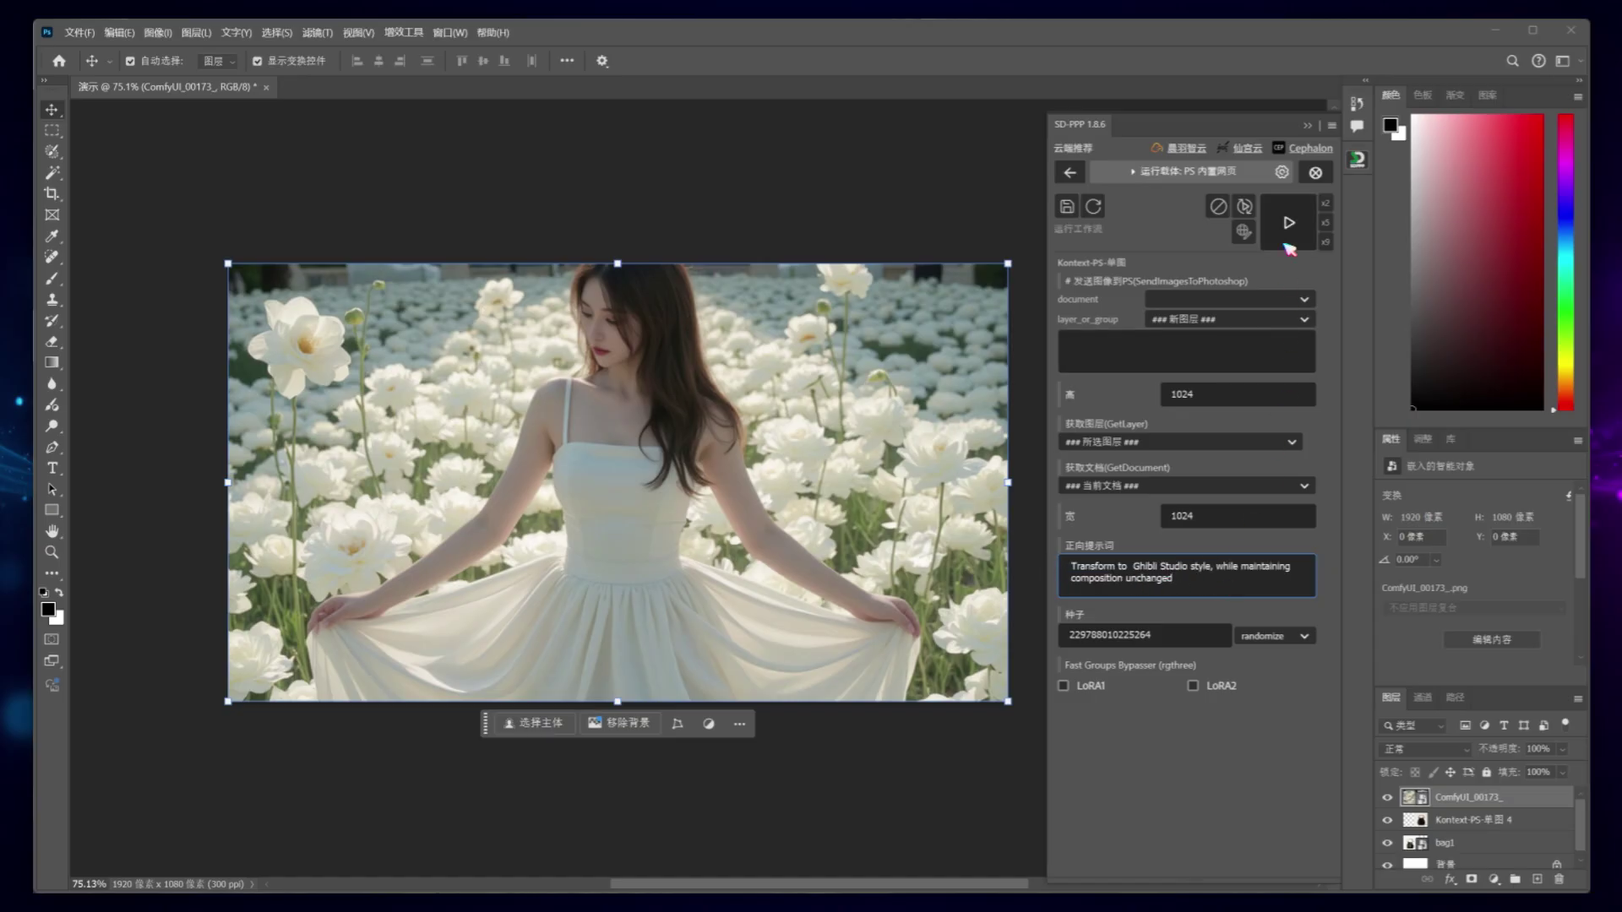
left_click(1288, 222)
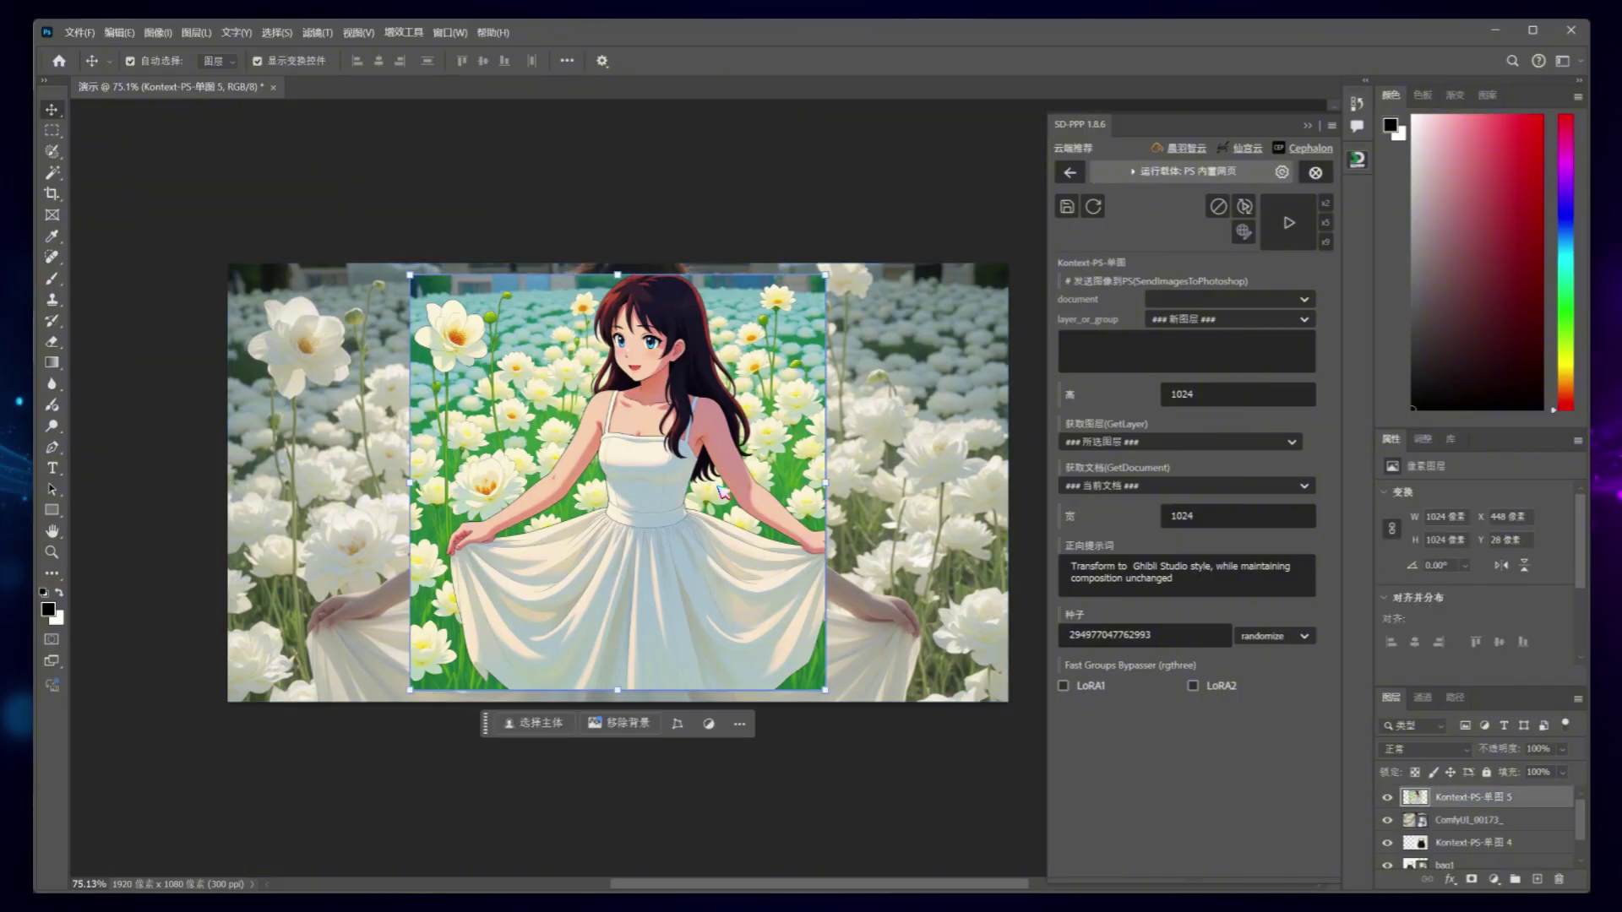
Nudge the Ghibli layer into place and hide the photo and bag layers.
left_click_drag(723, 491, 718, 492)
left_click(1402, 820)
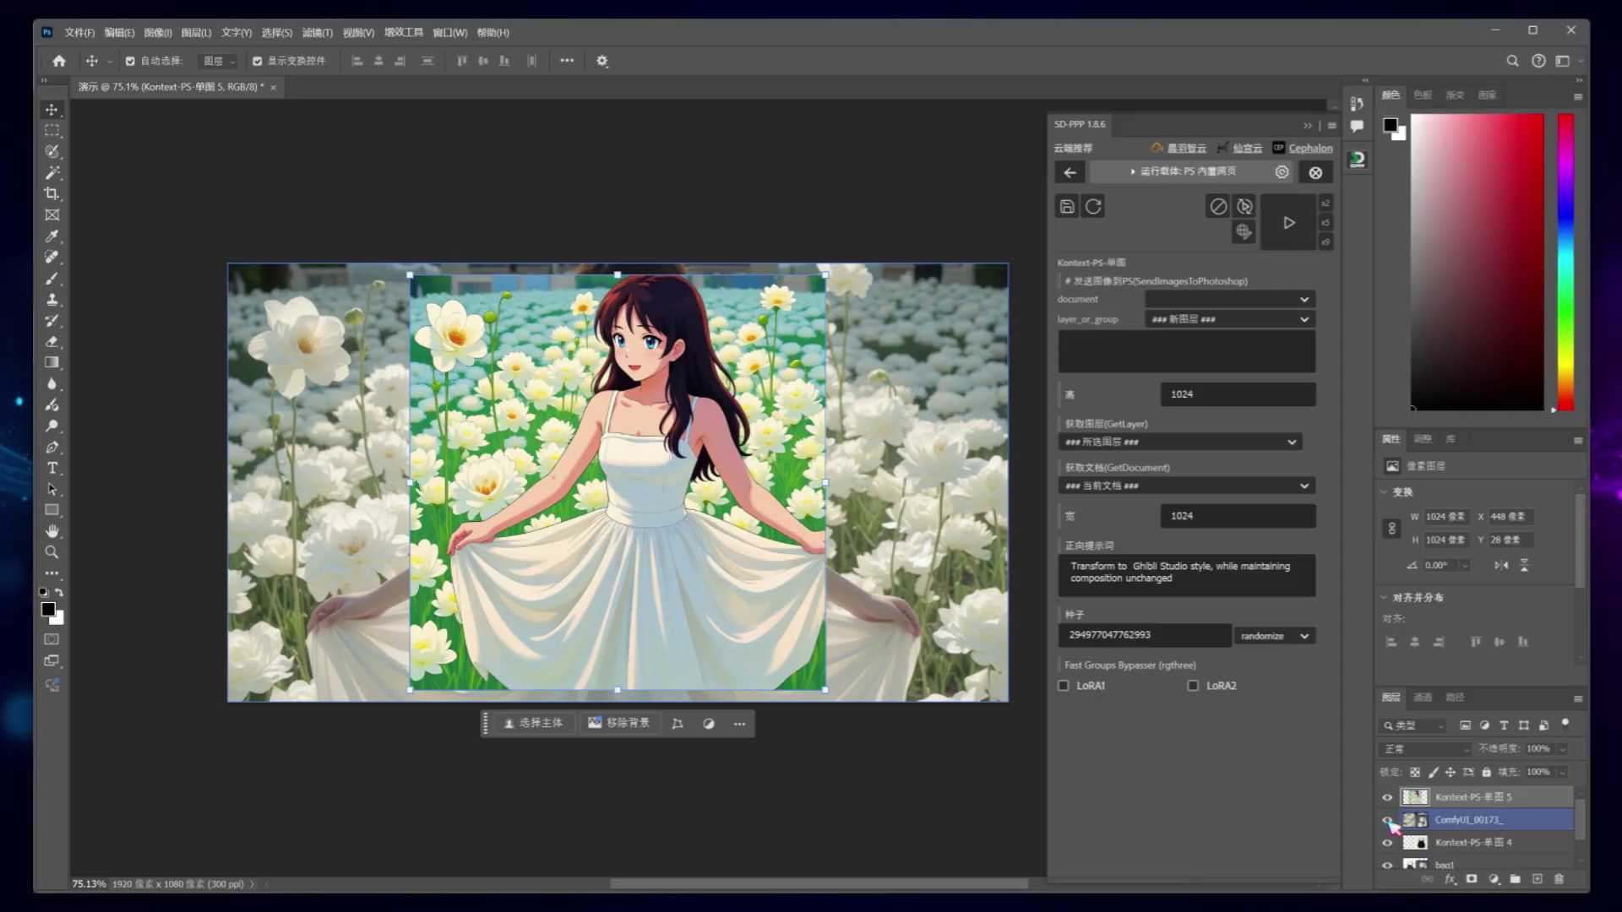
mouse_move(1387, 821)
left_mouse_down()
mouse_move(1386, 865)
mouse_move(1389, 826)
left_mouse_up()
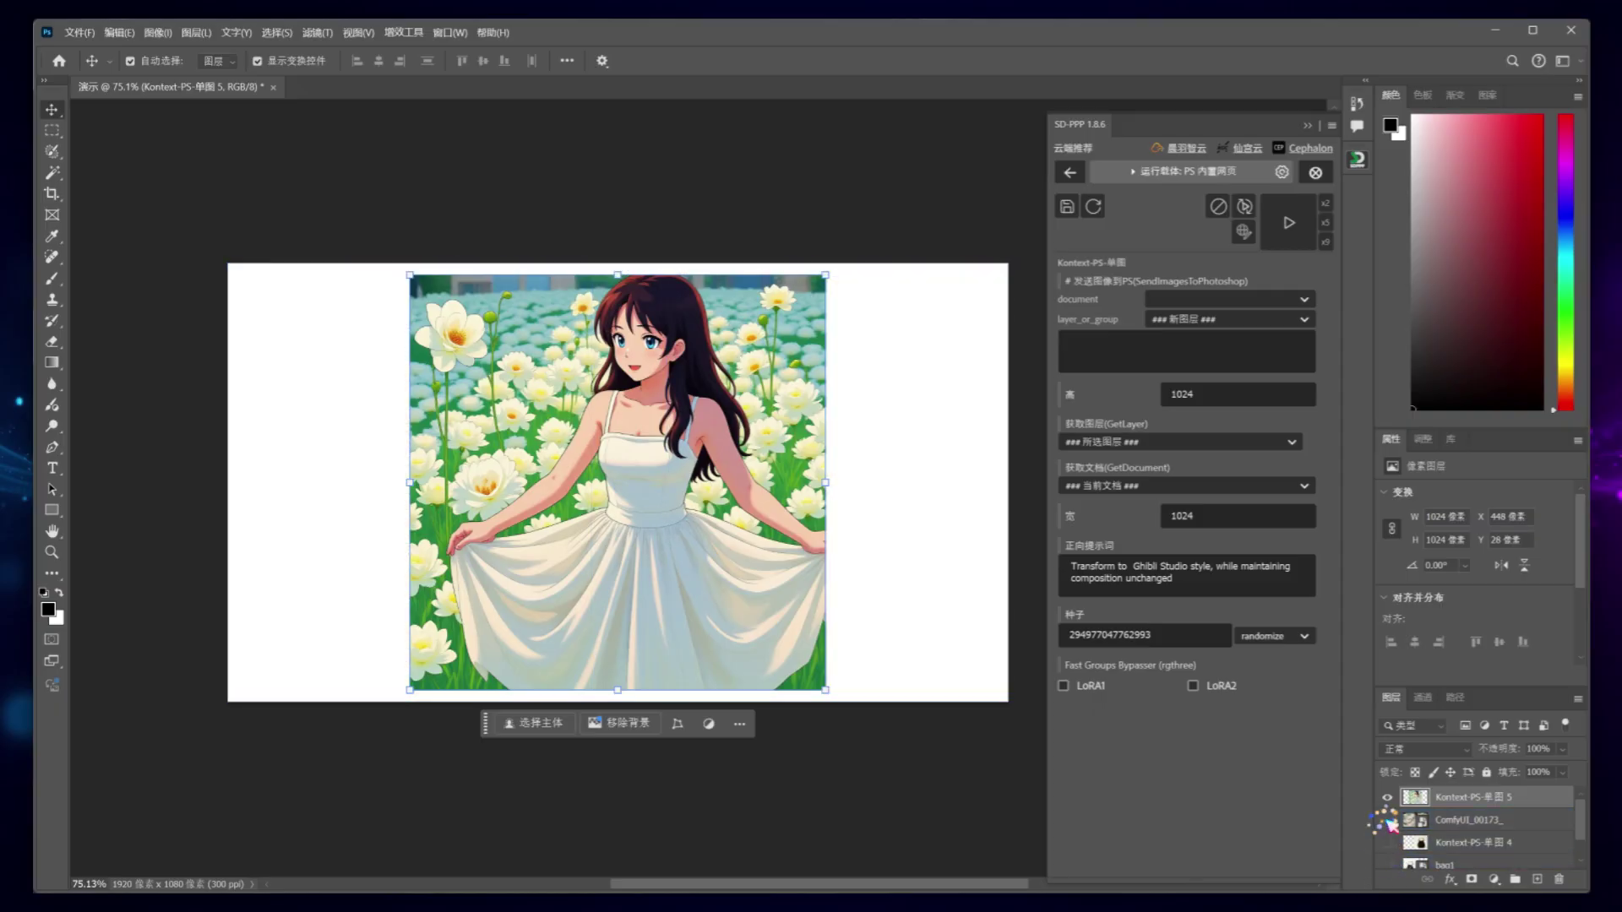